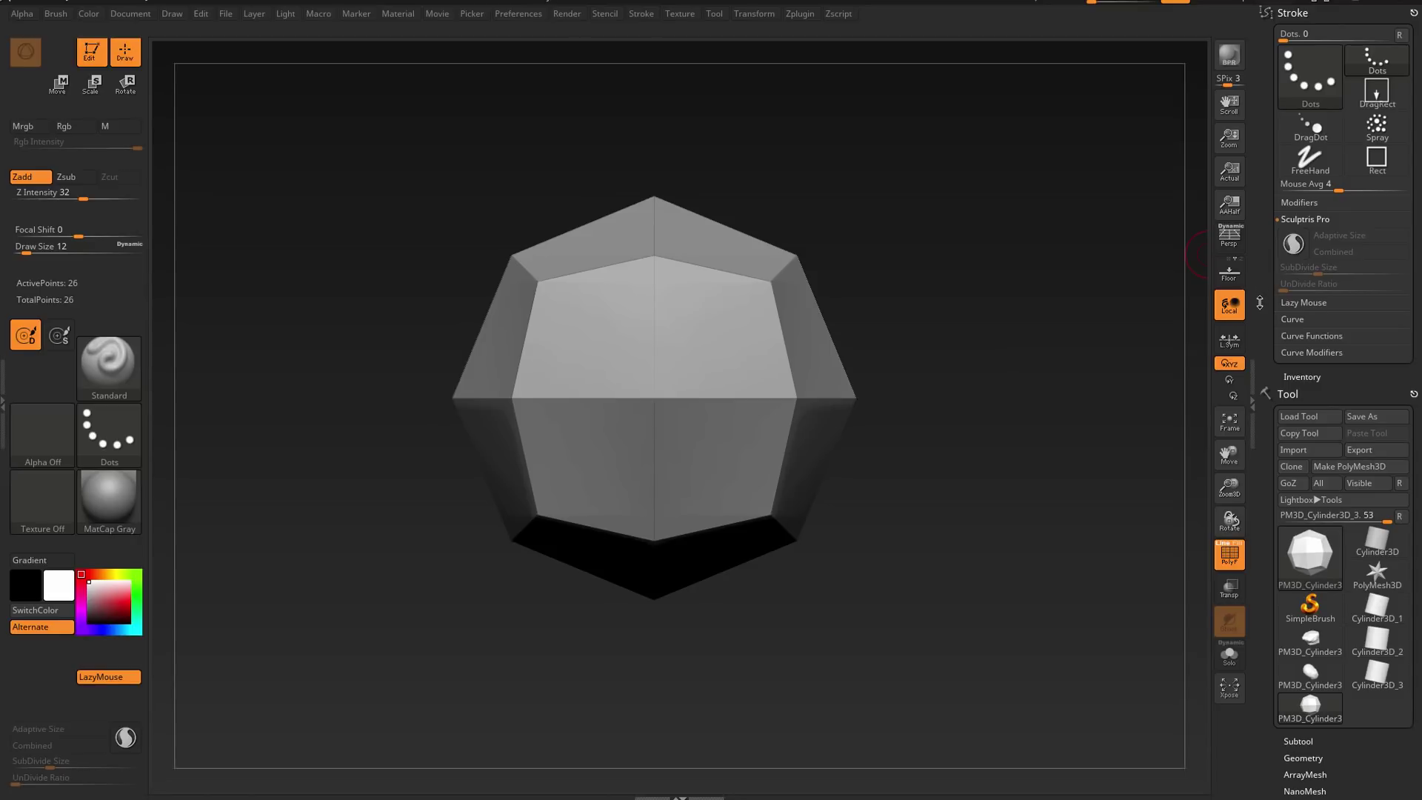
# - Activate Sculptris Pro mode for the brush stroke and enable its Adaptive Size and Combined options
pyautogui.click(642, 15)
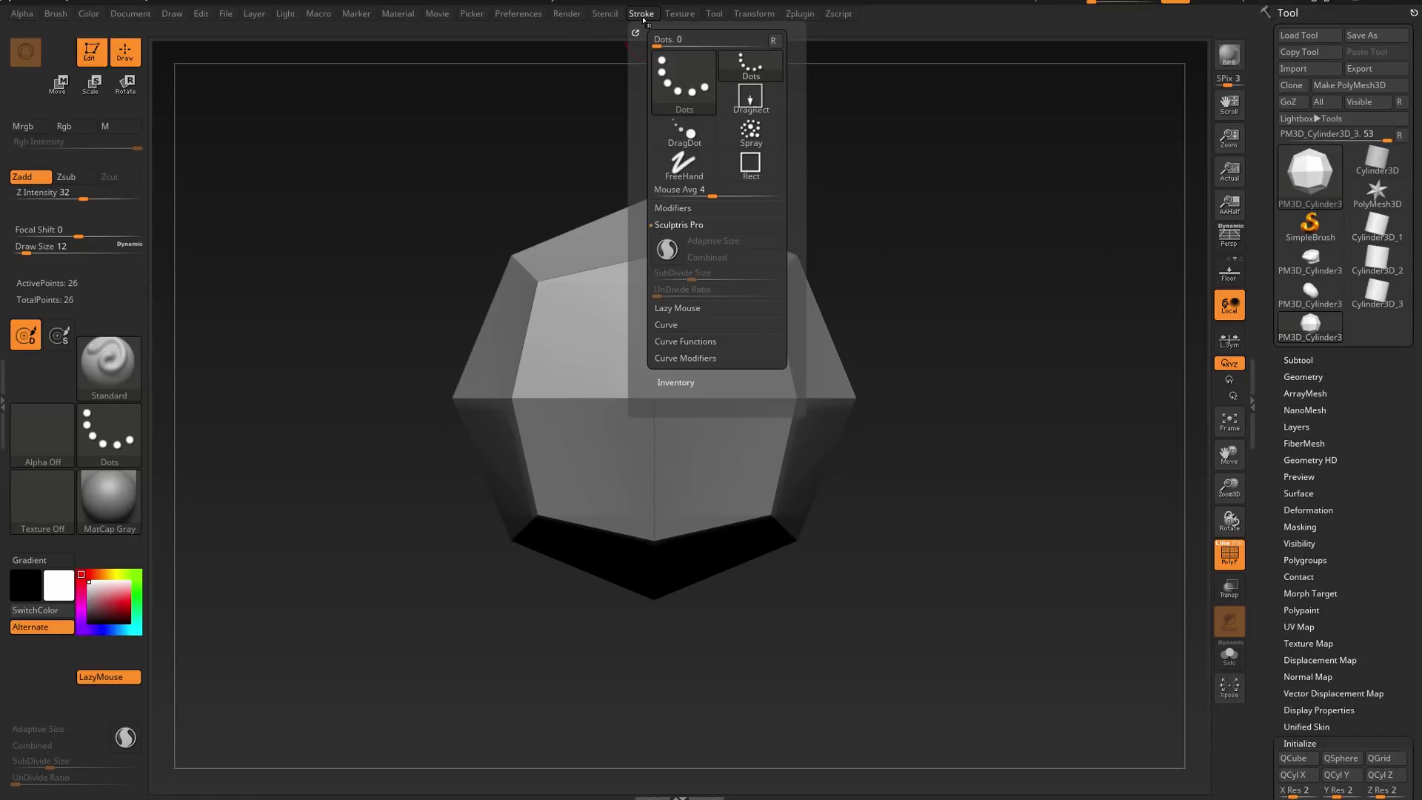
pyautogui.click(667, 249)
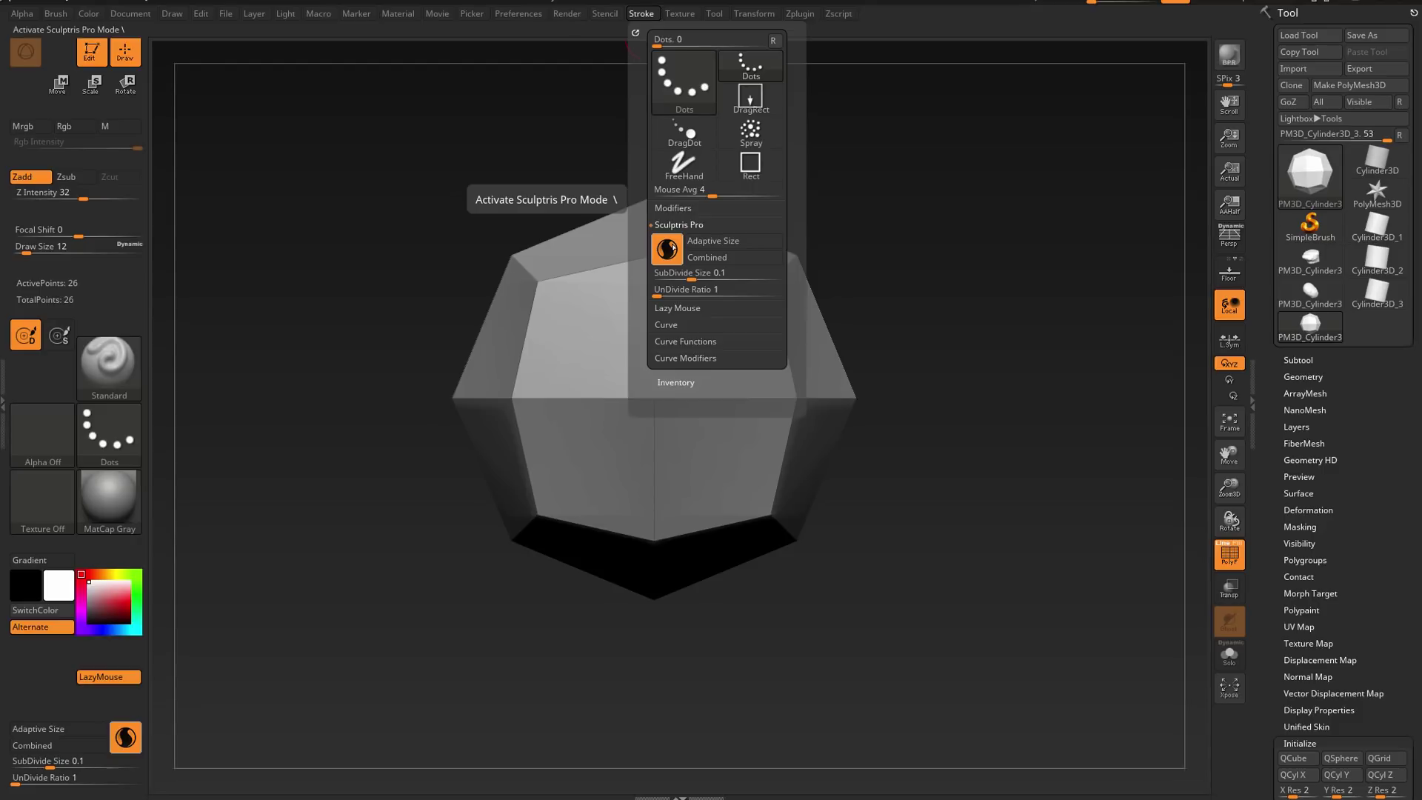
pyautogui.click(719, 242)
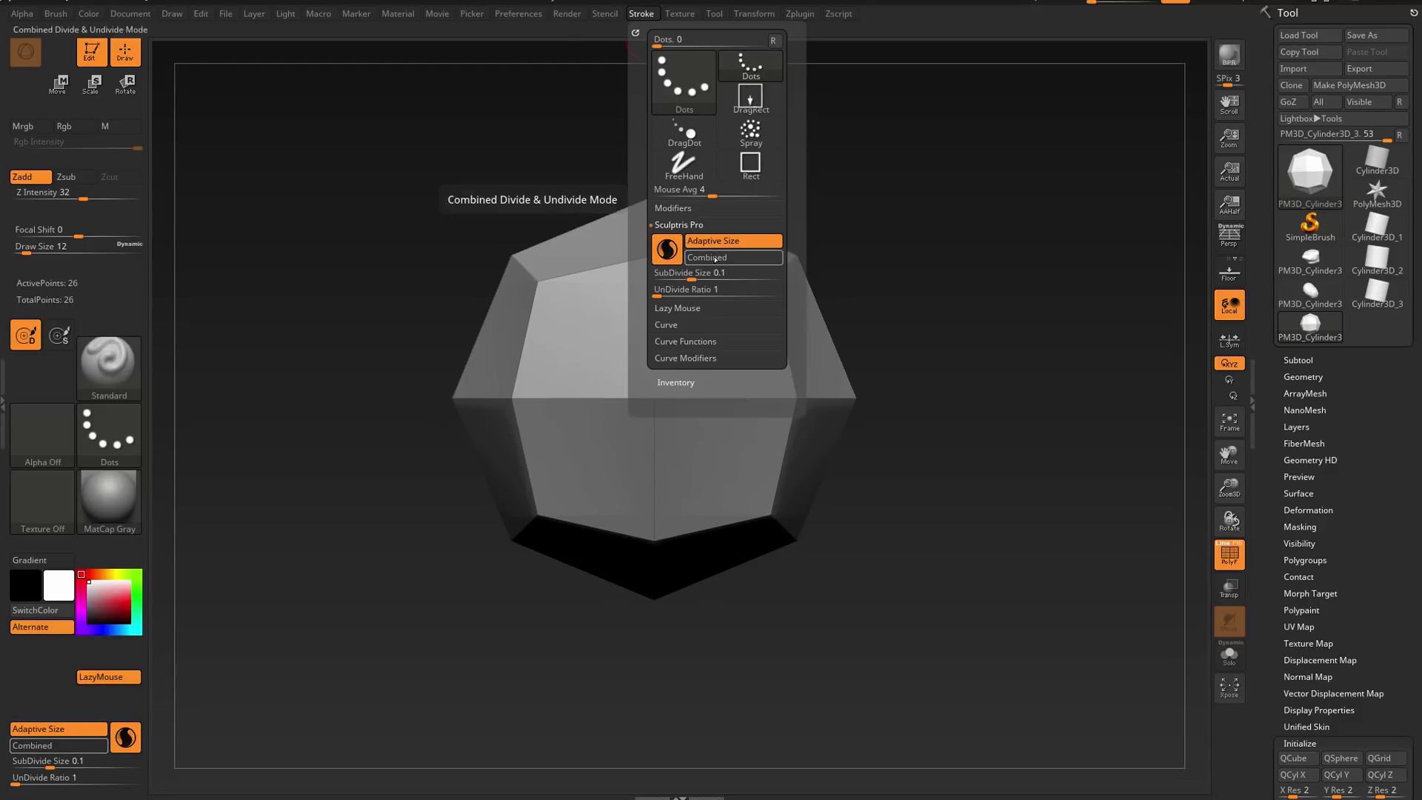
pyautogui.click(717, 259)
# - Set the Sculptris Pro SubDivide Size to 1 and UnDivide Ratio to 1.2, and dock the Stroke palette in the tray
pyautogui.click(715, 274)
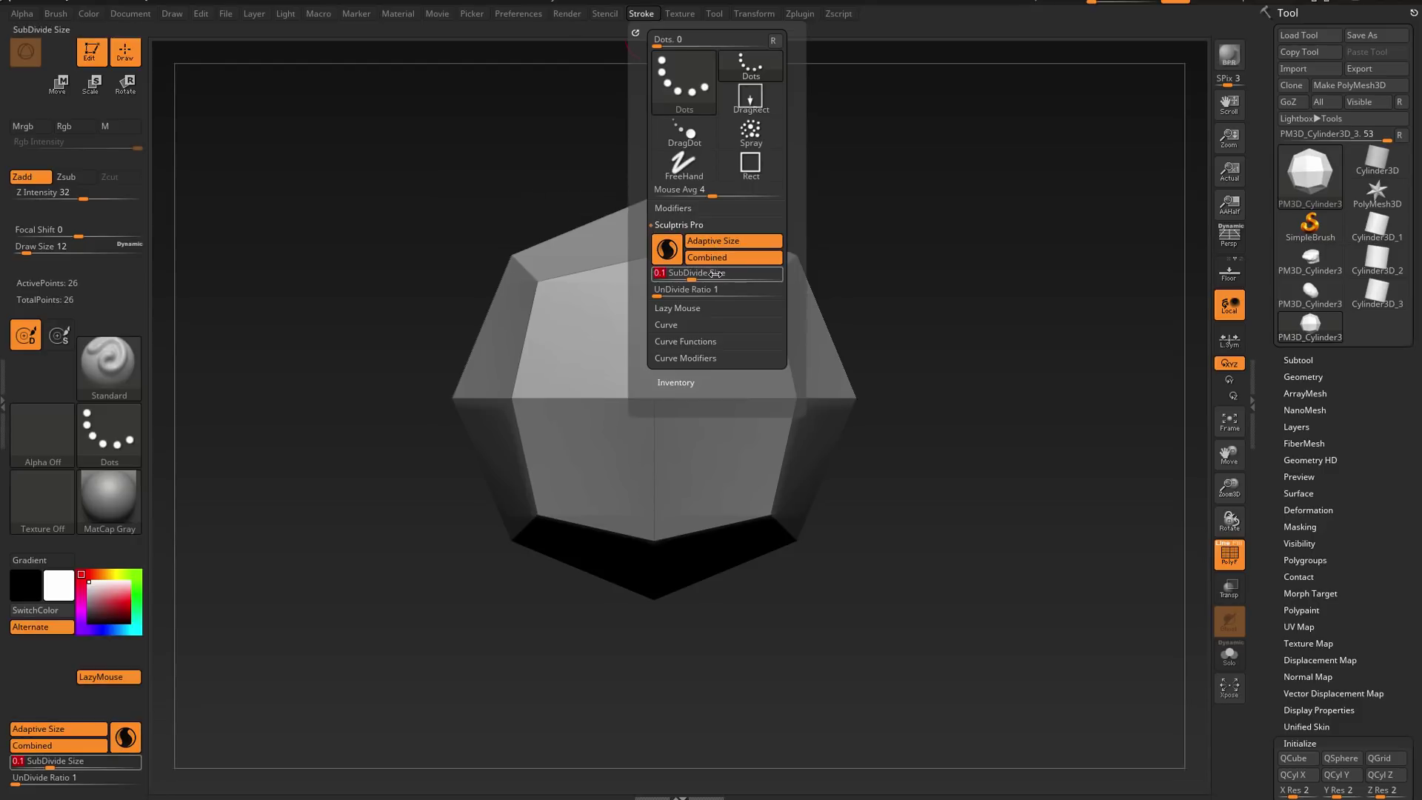
pyautogui.write('1')
pyautogui.press('Return')
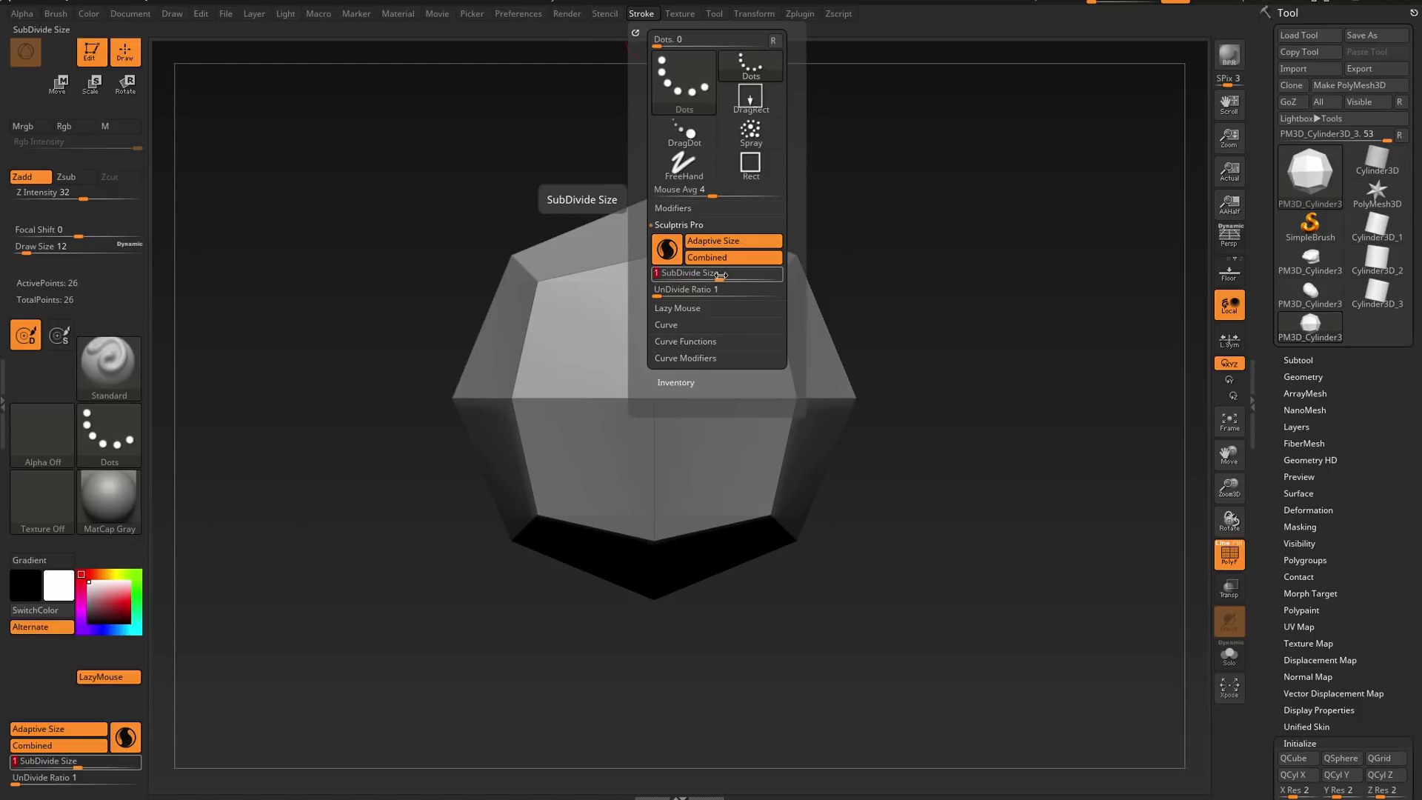
pyautogui.click(699, 290)
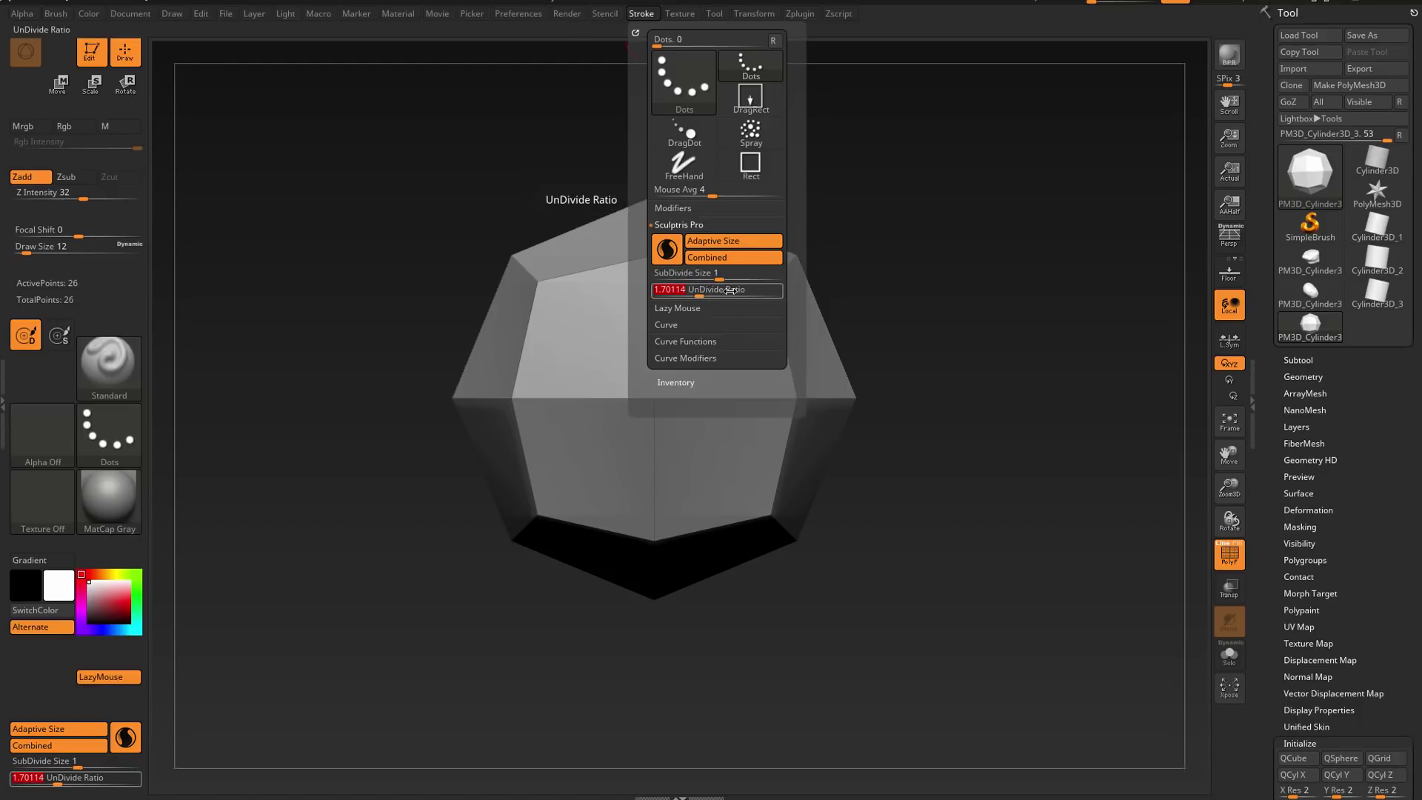
pyautogui.write('1.2')
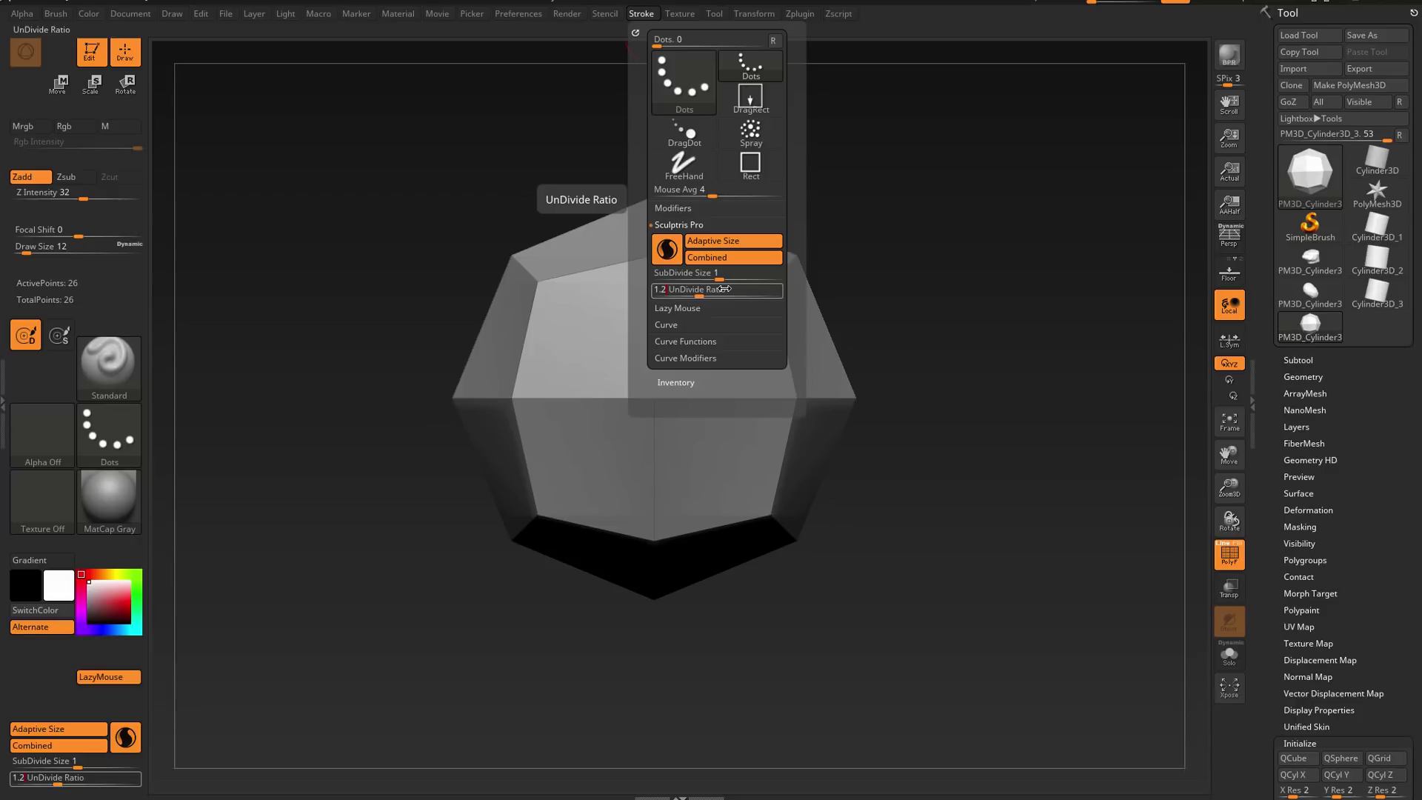
pyautogui.press('Return')
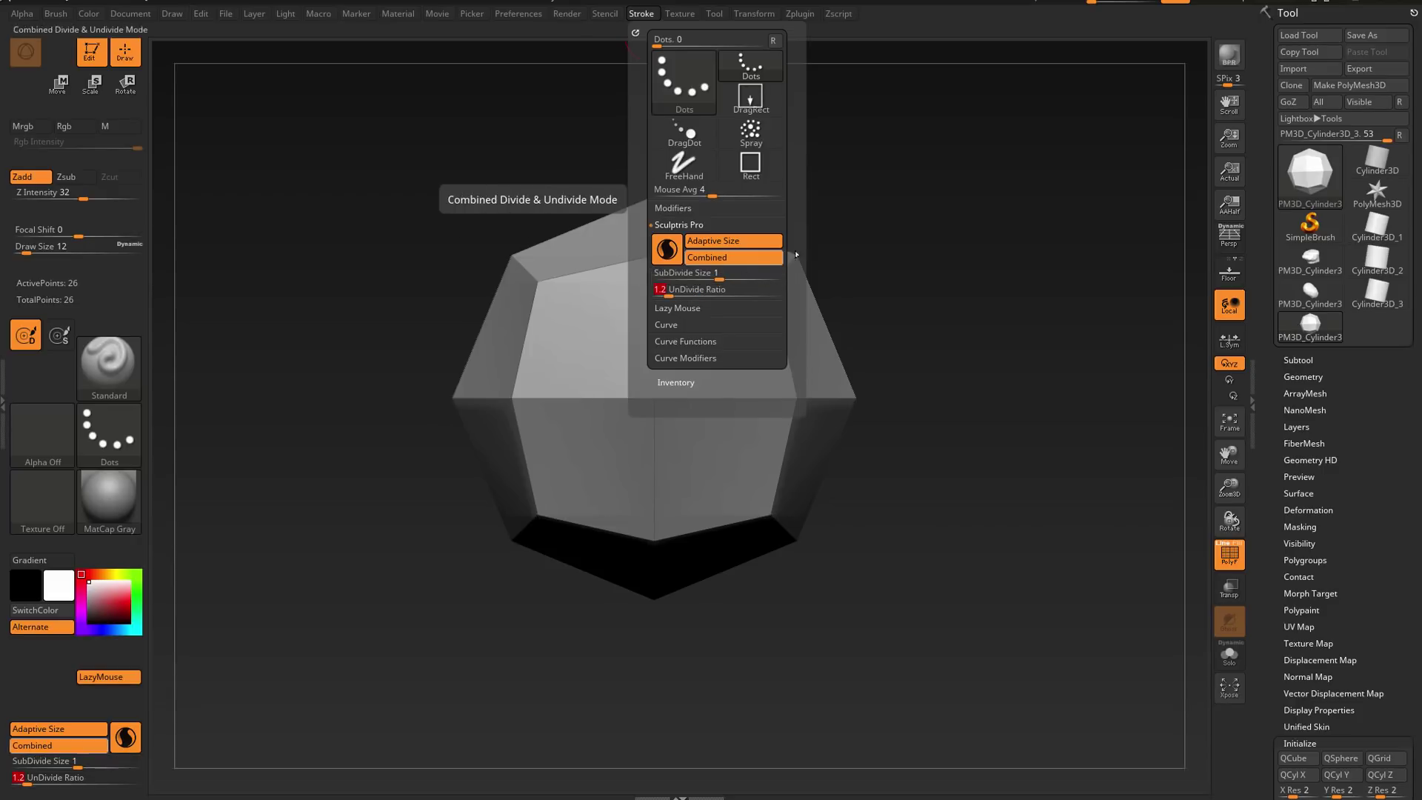
pyautogui.click(635, 32)
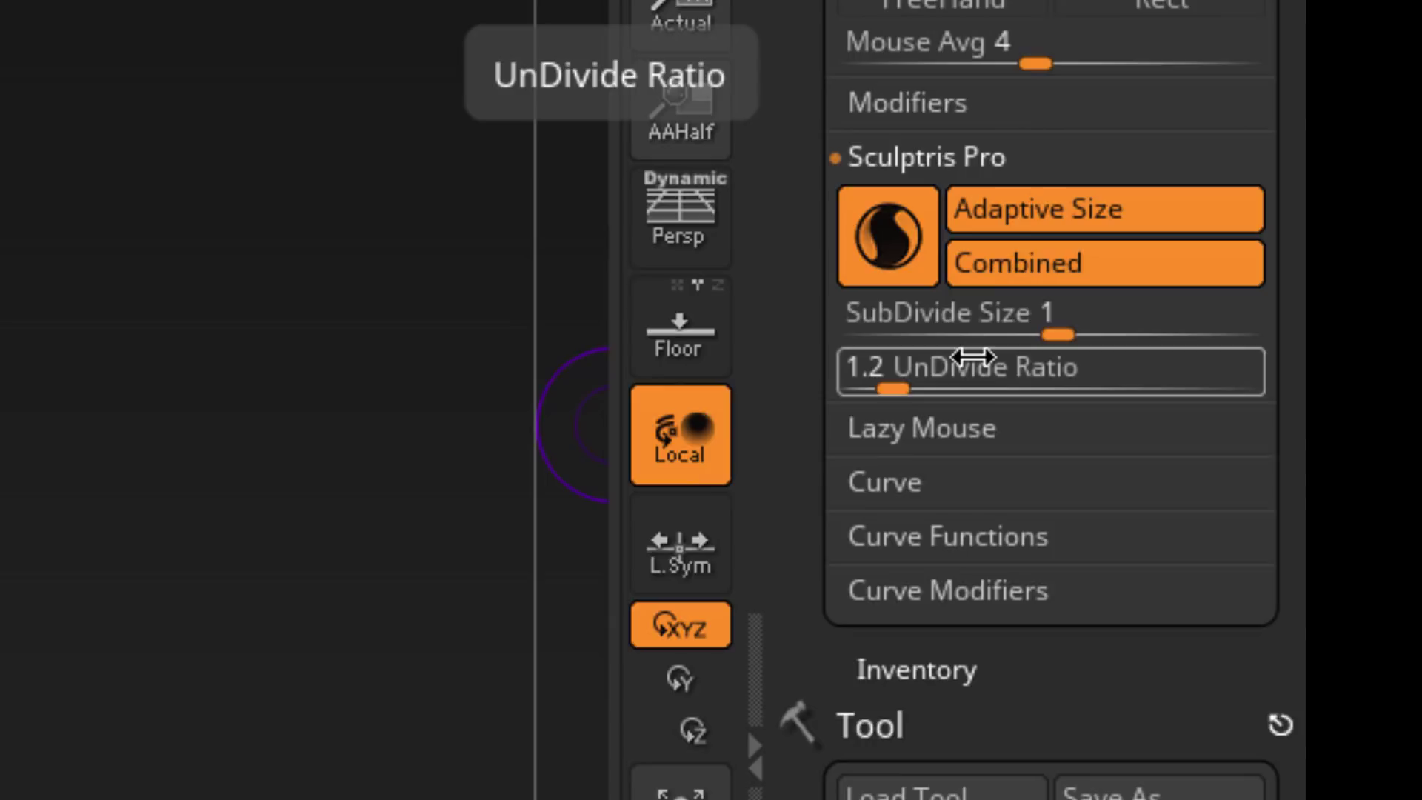
# - Turn off Adaptive Size and Combined in Sculptris Pro, and set the UnDivide Ratio to 1
pyautogui.click(1045, 210)
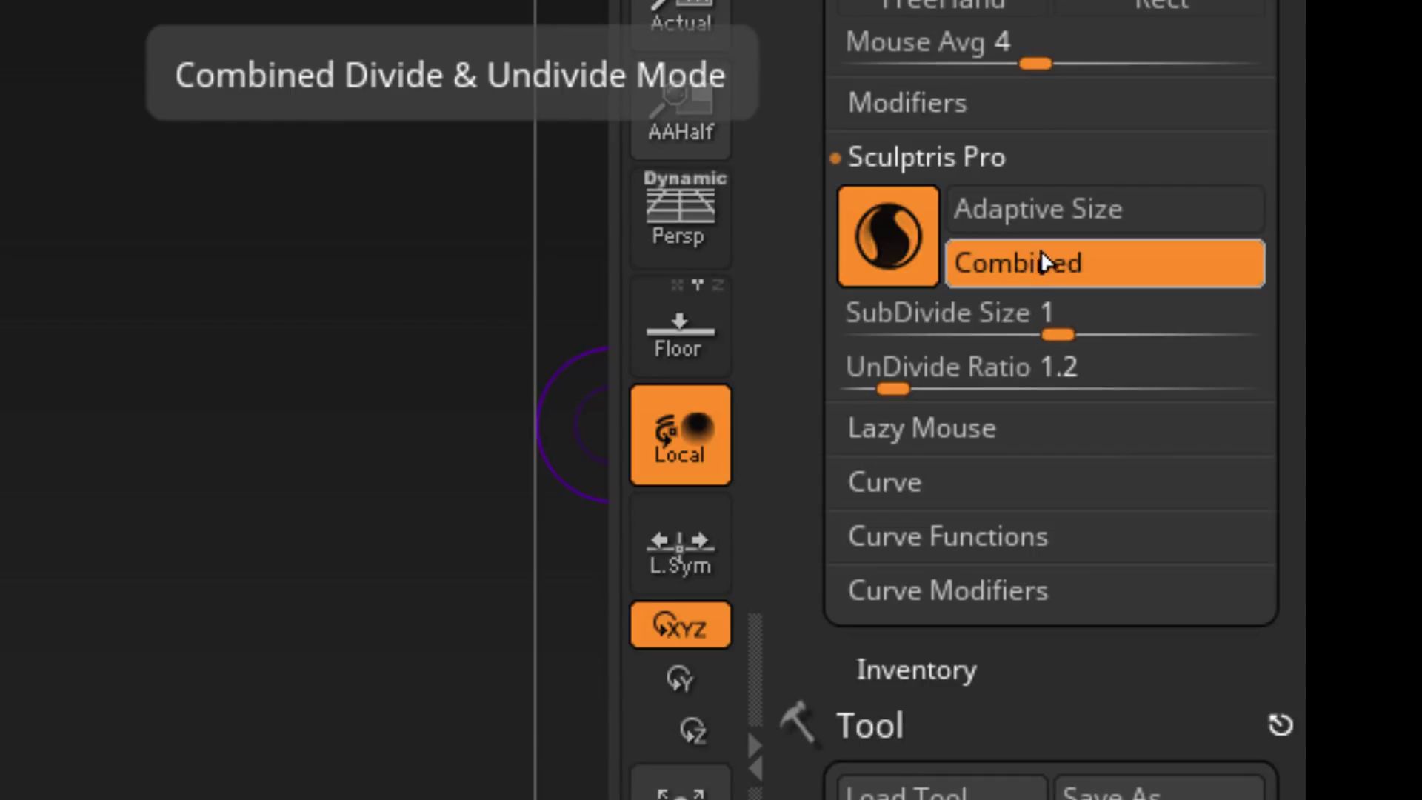
pyautogui.click(1092, 271)
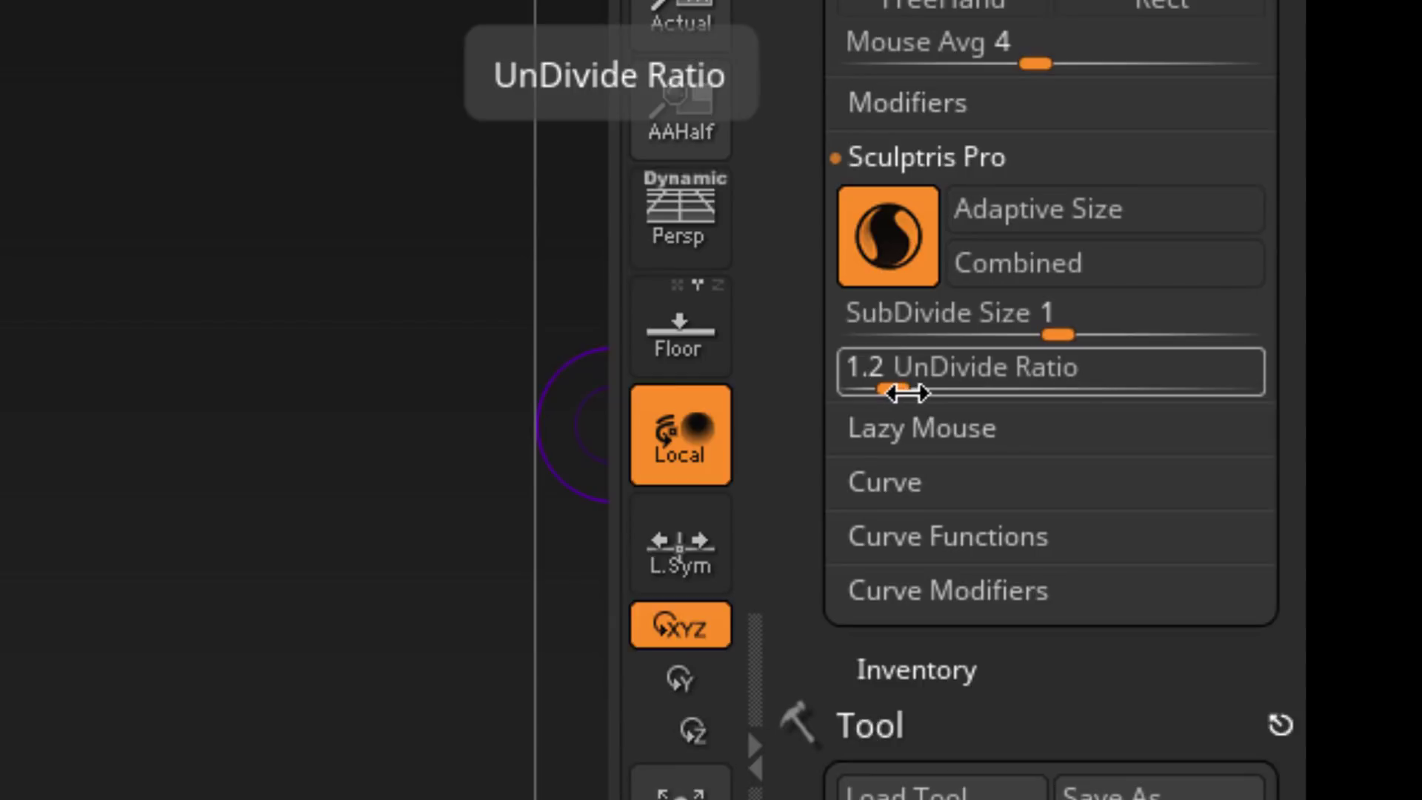
pyautogui.moveTo(851, 375); pyautogui.dragTo(844, 375)
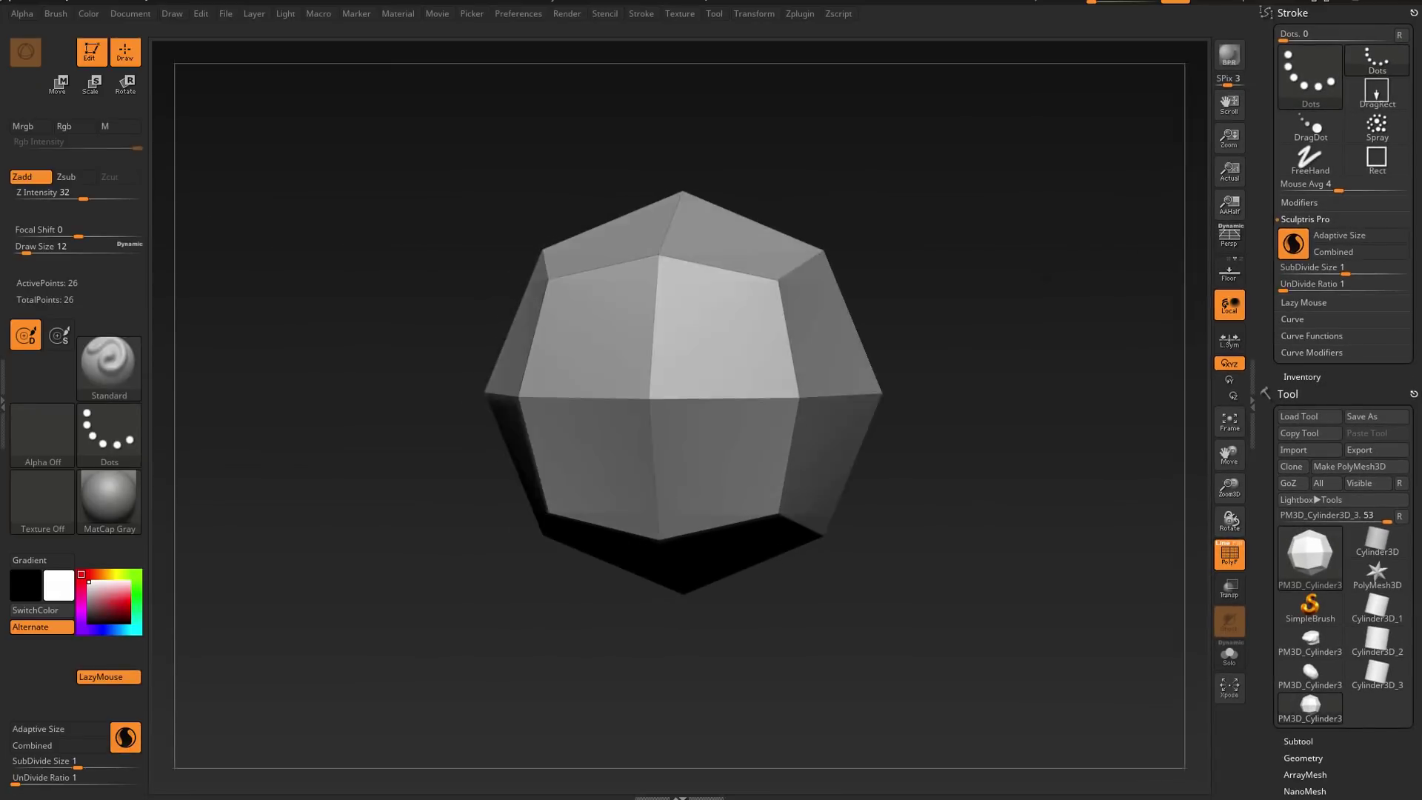
# - Set the Standard brush's Z Intensity to 0 and its Draw Size to 46
pyautogui.keyDown('shift'); pyautogui.moveTo(1047, 279); pyautogui.dragTo(1060, 266); pyautogui.keyUp('shift')
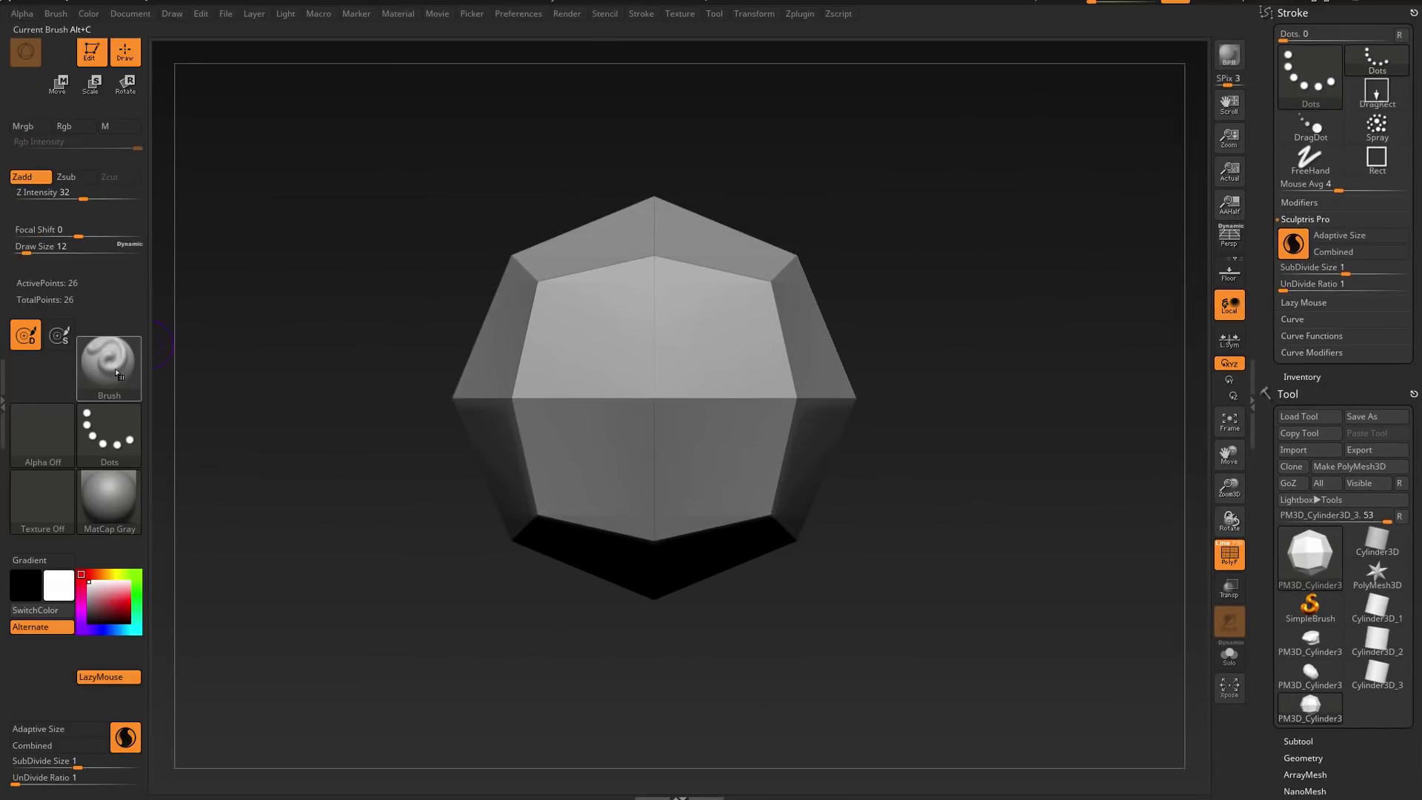
pyautogui.moveTo(81, 199); pyautogui.dragTo(16, 197)
pyautogui.click(35, 196)
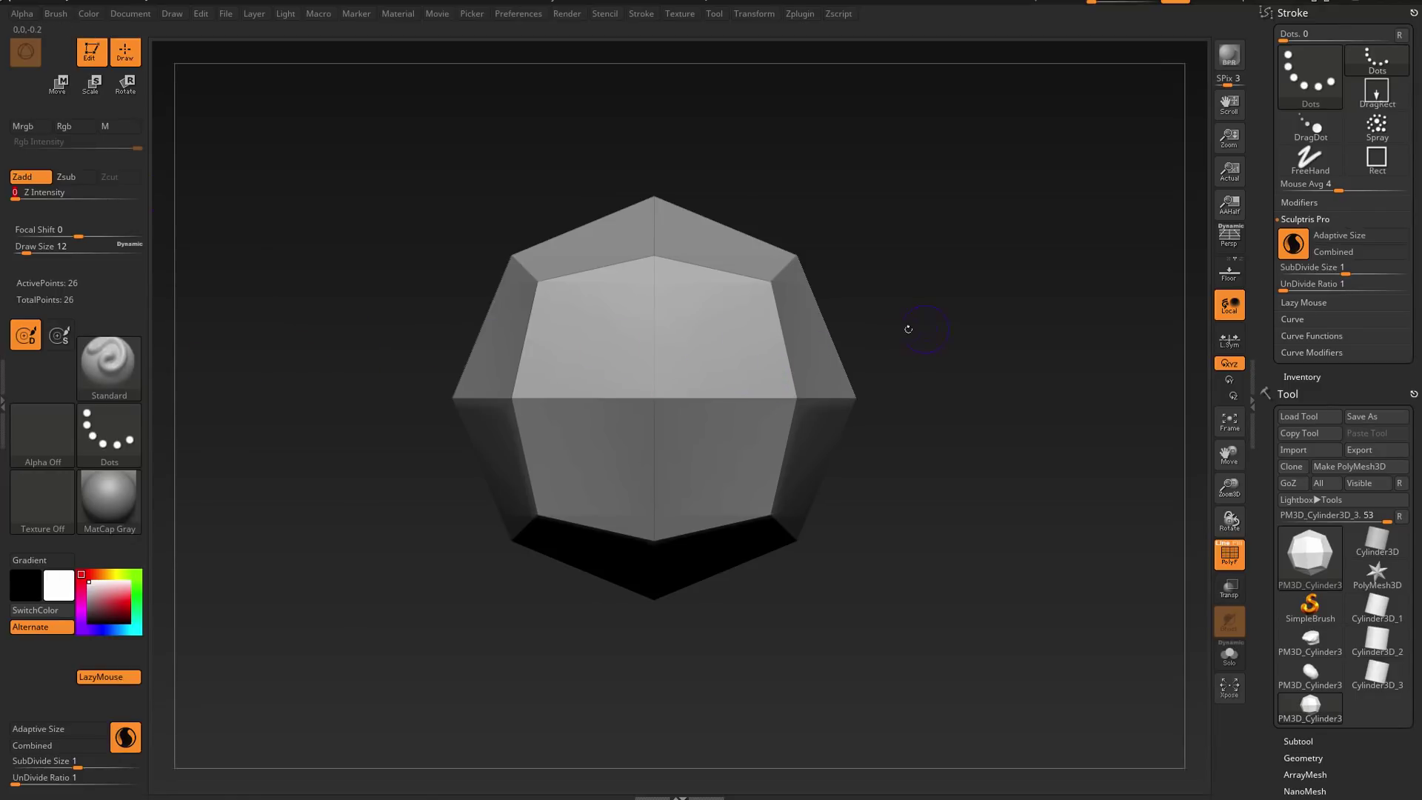
pyautogui.press('s')
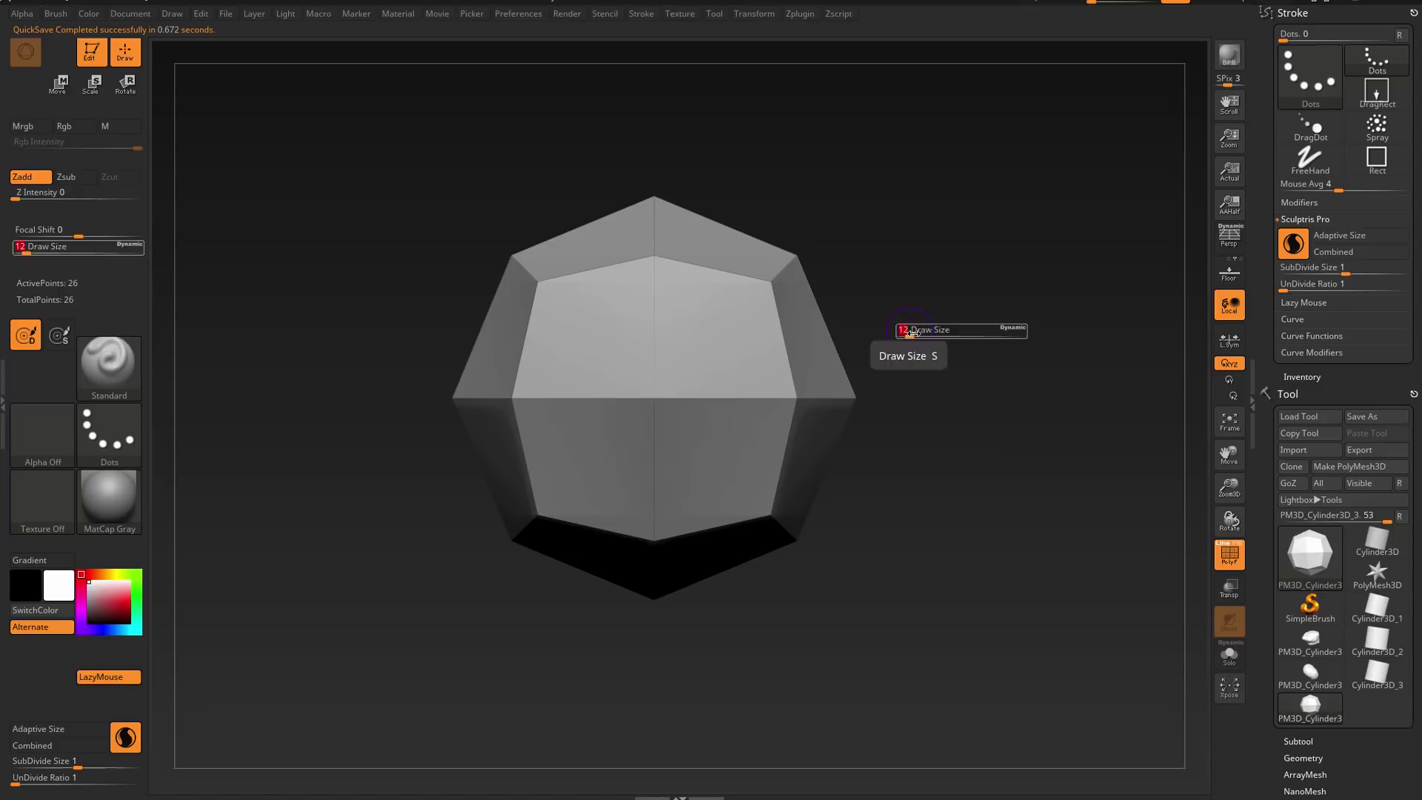
pyautogui.moveTo(910, 330); pyautogui.dragTo(918, 332)
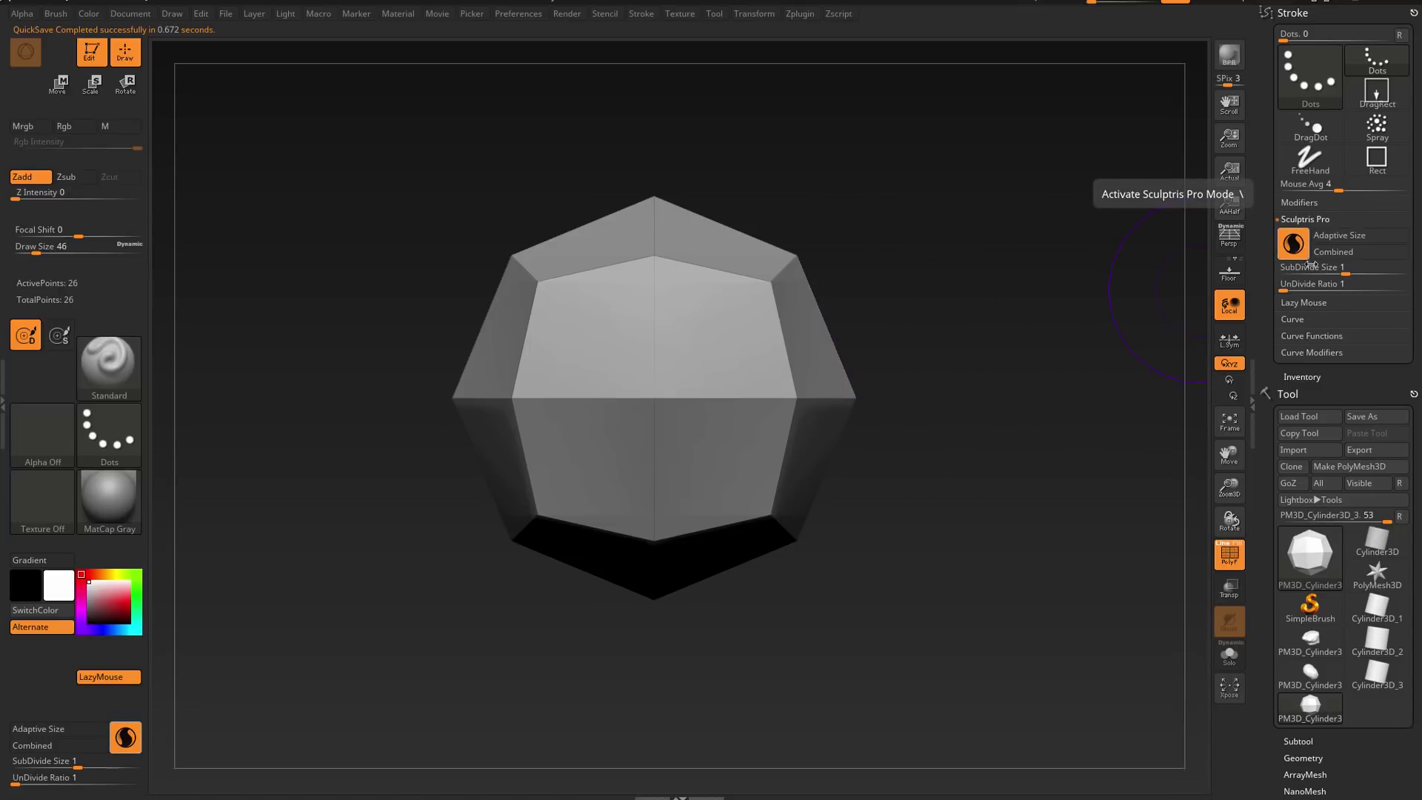
# - Brush over the faces all around the low-poly sphere to tessellate them without changing the shape
pyautogui.moveTo(753, 279); pyautogui.dragTo(676, 452)
pyautogui.moveTo(807, 365)
pyautogui.mouseDown()
pyautogui.moveTo(755, 249)
pyautogui.moveTo(607, 244)
pyautogui.moveTo(563, 319)
pyautogui.moveTo(603, 523)
pyautogui.mouseUp()
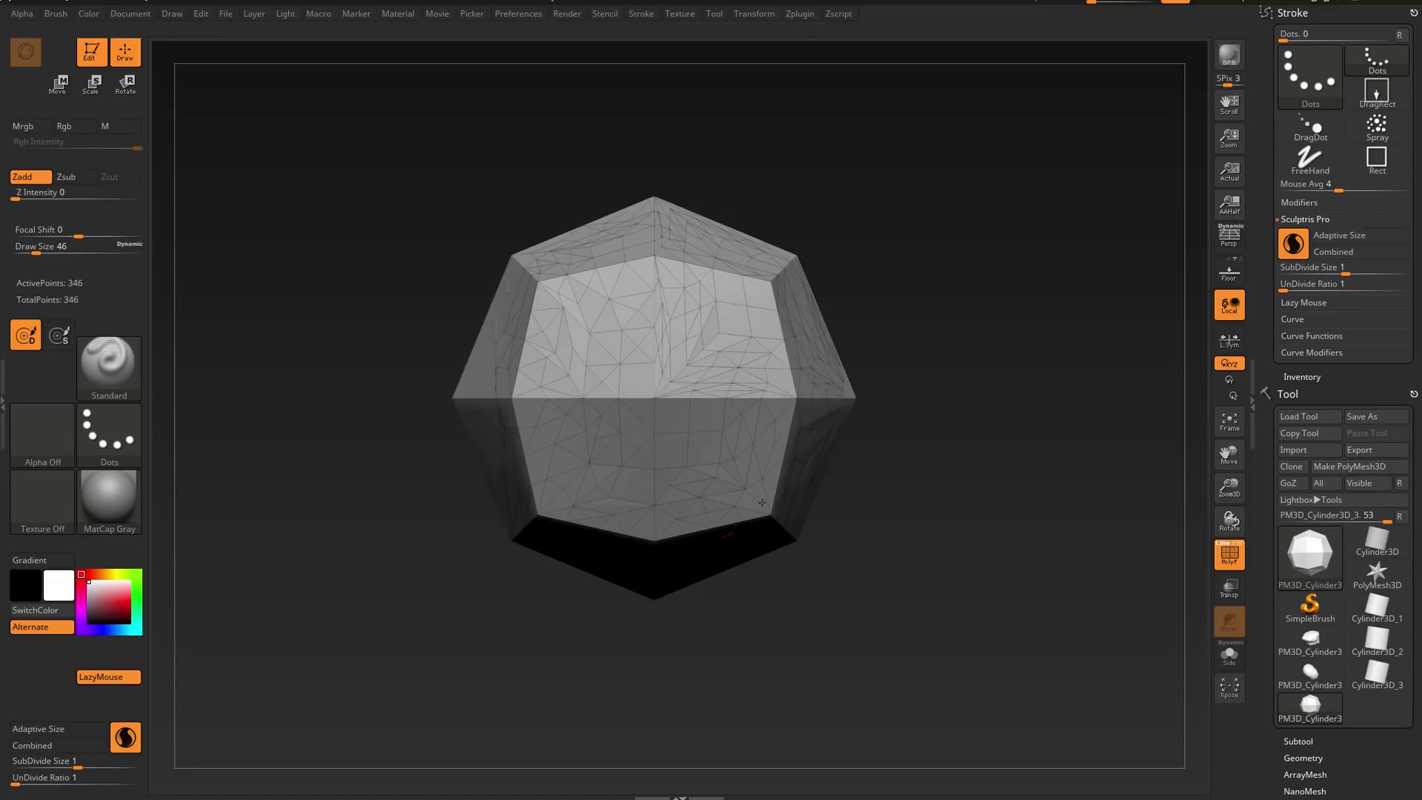
pyautogui.moveTo(777, 254); pyautogui.dragTo(788, 300)
pyautogui.moveTo(985, 288); pyautogui.dragTo(852, 315)
pyautogui.moveTo(952, 358)
pyautogui.mouseDown()
pyautogui.moveTo(1018, 414)
pyautogui.moveTo(1037, 319)
pyautogui.mouseUp()
pyautogui.moveTo(1033, 309); pyautogui.dragTo(1088, 276, button='right')
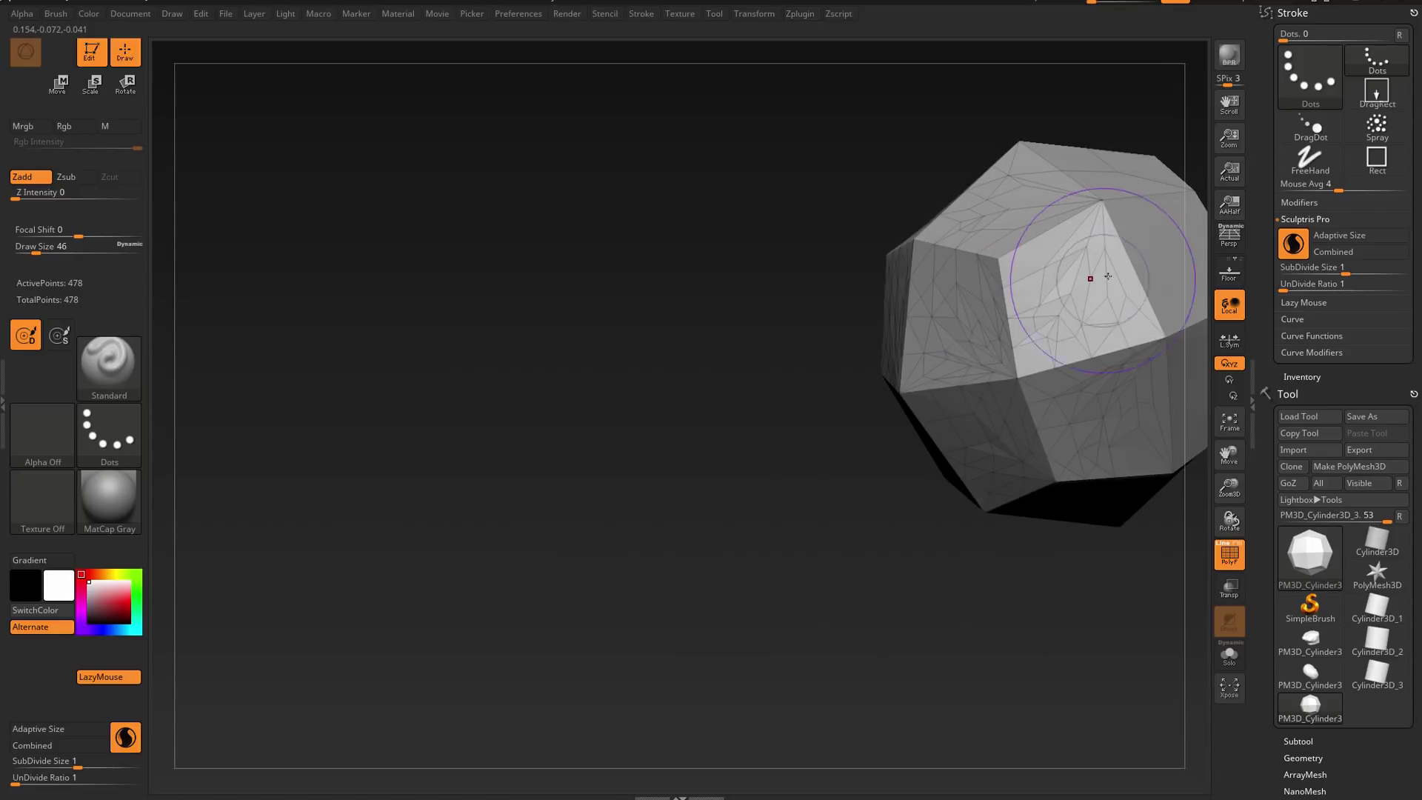
pyautogui.moveTo(1091, 276); pyautogui.dragTo(1112, 274)
pyautogui.keyDown('alt'); pyautogui.moveTo(1113, 274); pyautogui.dragTo(589, 372, button='right'); pyautogui.keyUp('alt')
pyautogui.moveTo(589, 372); pyautogui.dragTo(671, 404)
pyautogui.moveTo(800, 363); pyautogui.dragTo(721, 343, button='right')
pyautogui.moveTo(721, 343)
pyautogui.mouseDown()
pyautogui.moveTo(748, 268)
pyautogui.moveTo(835, 305)
pyautogui.moveTo(767, 598)
pyautogui.moveTo(694, 549)
pyautogui.mouseUp()
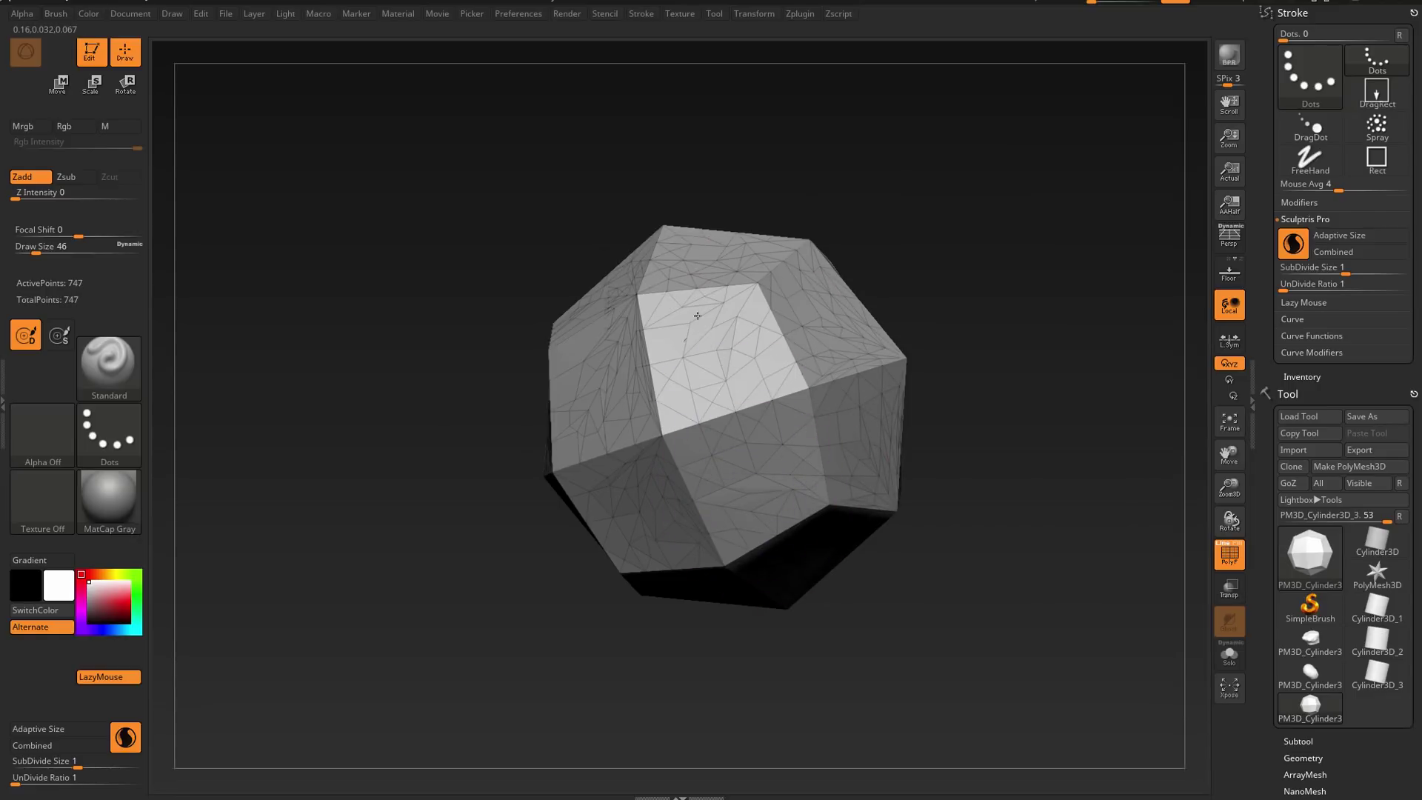
pyautogui.moveTo(698, 315); pyautogui.dragTo(699, 416)
pyautogui.moveTo(700, 417); pyautogui.dragTo(689, 397, button='right')
pyautogui.keyDown('alt'); pyautogui.moveTo(688, 396); pyautogui.dragTo(1037, 406, button='right'); pyautogui.keyUp('alt')
pyautogui.moveTo(1037, 406)
pyautogui.keyDown('alt'); pyautogui.mouseDown(button='right')
pyautogui.moveTo(836, 378)
pyautogui.moveTo(768, 318)
pyautogui.mouseUp(button='right'); pyautogui.keyUp('alt')
pyautogui.moveTo(769, 318); pyautogui.dragTo(691, 227)
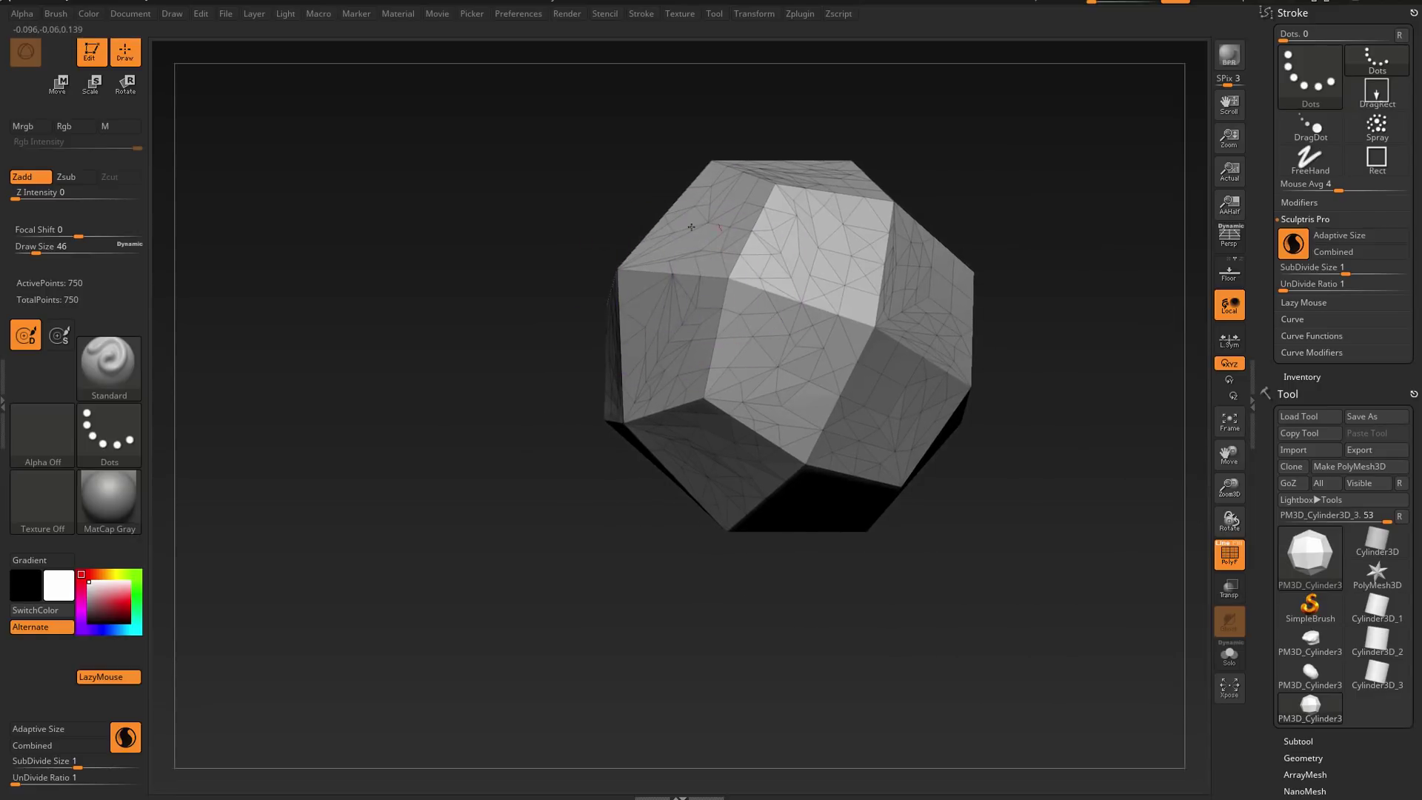
pyautogui.moveTo(840, 345); pyautogui.dragTo(704, 326)
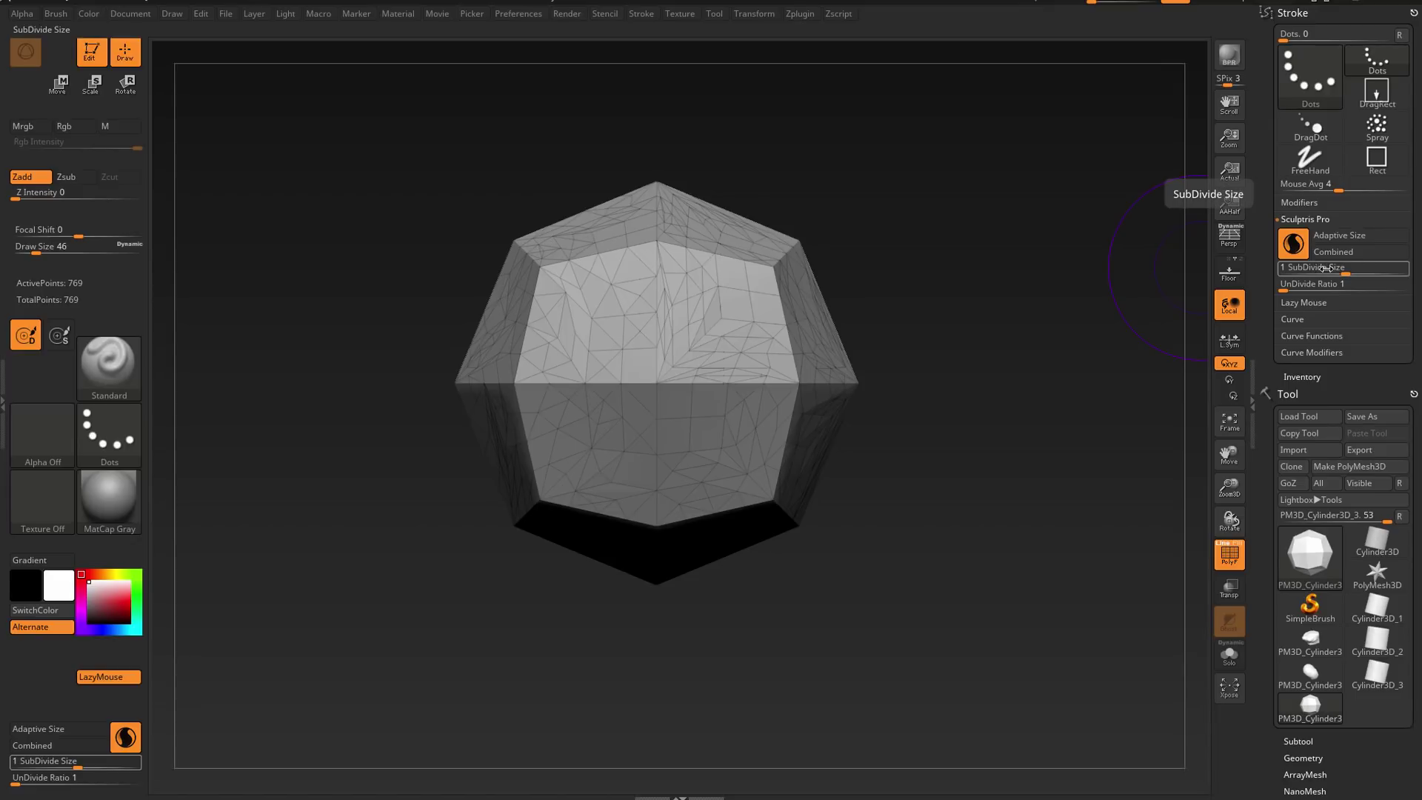
# - Set the SubDivide Size to 0.5 and brush over several sides of the sphere to refine its triangles
pyautogui.moveTo(1311, 270); pyautogui.dragTo(1308, 270)
pyautogui.moveTo(612, 308); pyautogui.dragTo(575, 382)
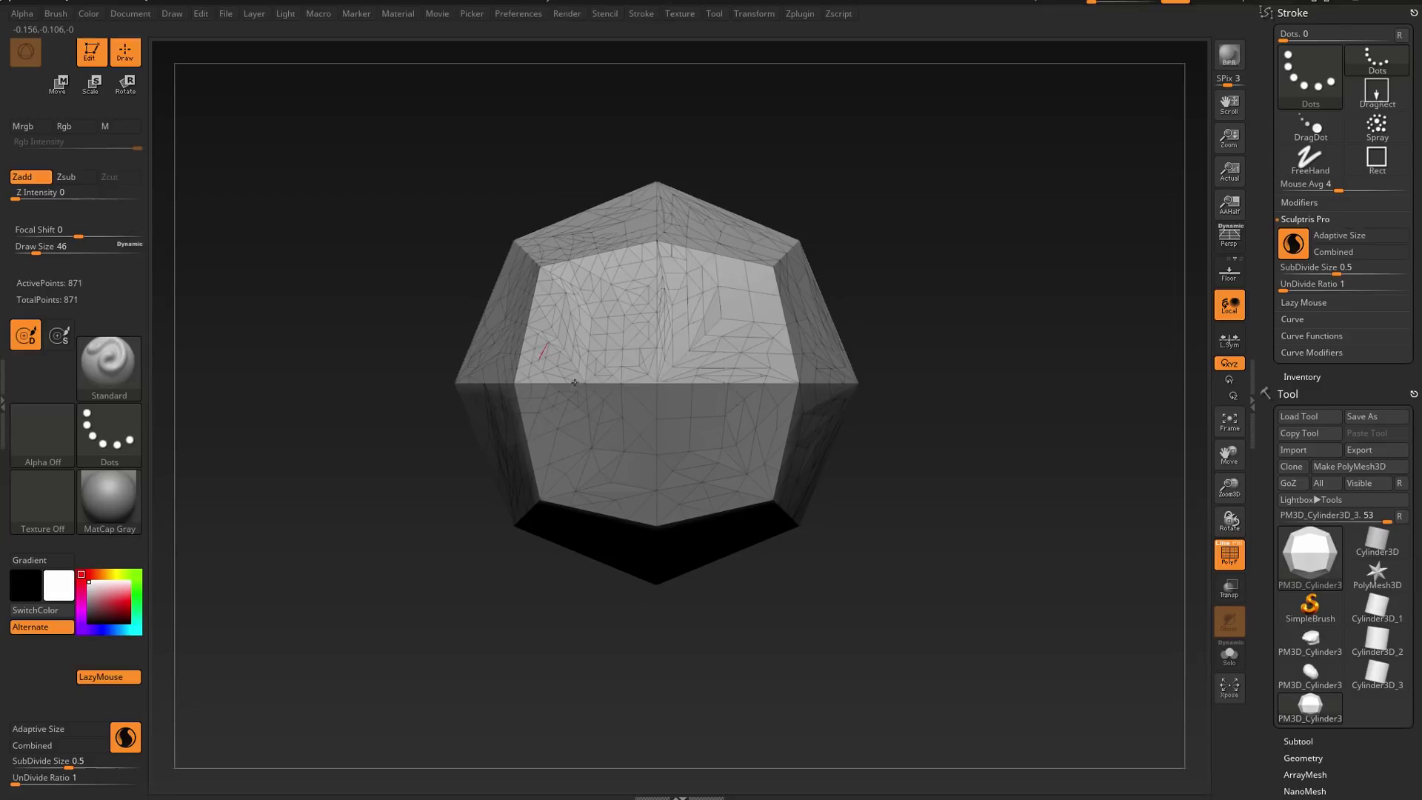
pyautogui.moveTo(752, 387); pyautogui.dragTo(687, 326)
pyautogui.moveTo(687, 325)
pyautogui.mouseDown(button='right')
pyautogui.moveTo(778, 363)
pyautogui.moveTo(833, 348)
pyautogui.mouseUp(button='right')
pyautogui.moveTo(833, 349)
pyautogui.mouseDown()
pyautogui.moveTo(810, 225)
pyautogui.moveTo(745, 167)
pyautogui.moveTo(885, 453)
pyautogui.mouseUp()
pyautogui.moveTo(799, 325); pyautogui.dragTo(785, 385)
pyautogui.moveTo(785, 385); pyautogui.dragTo(679, 646, button='right')
pyautogui.moveTo(749, 490); pyautogui.dragTo(774, 479, button='right')
# - Set the SubDivide Size to 0.25 and brush across the sphere's front faces for a denser mesh
pyautogui.moveTo(1315, 270); pyautogui.dragTo(1308, 270)
pyautogui.moveTo(764, 306)
pyautogui.mouseDown()
pyautogui.moveTo(599, 237)
pyautogui.moveTo(466, 370)
pyautogui.mouseUp()
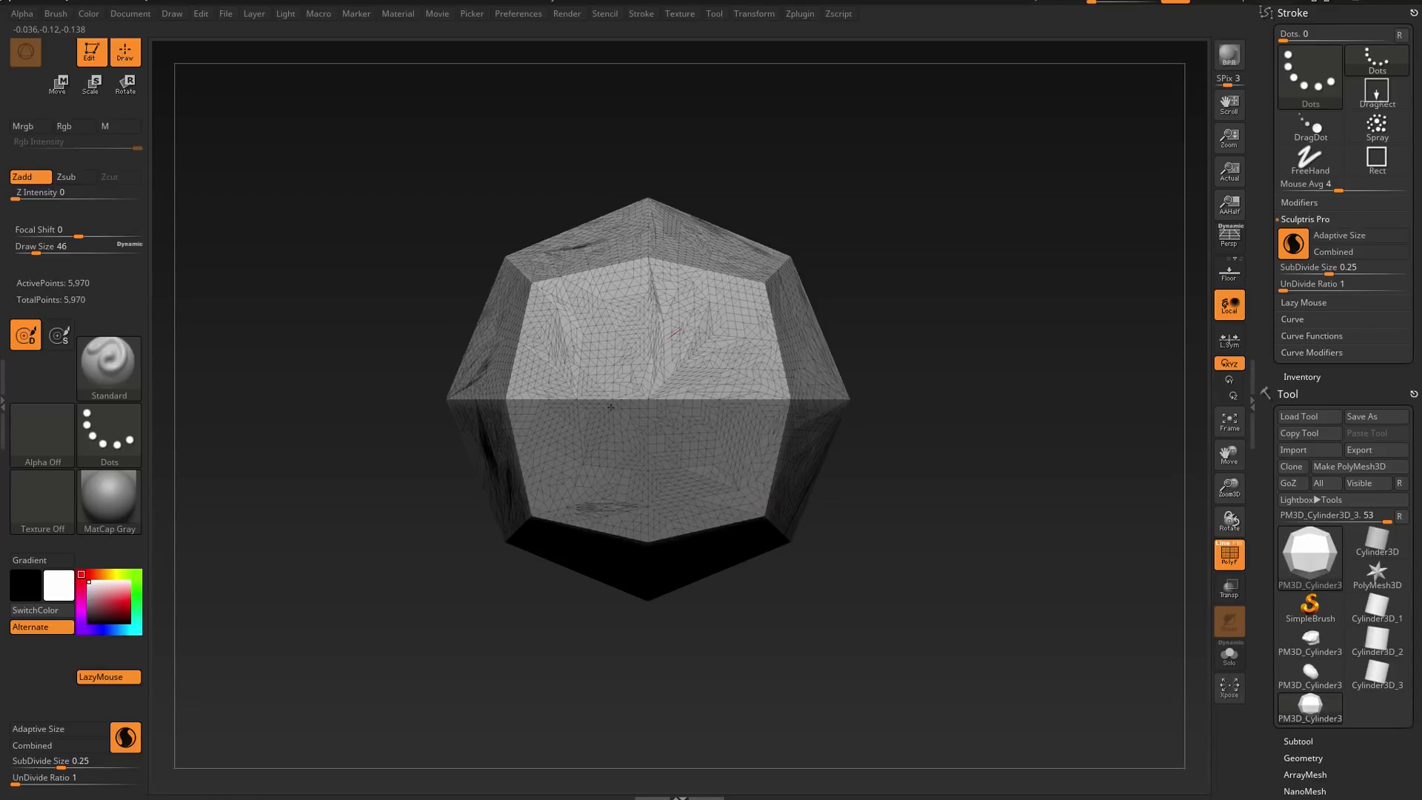
# - Set the Z Intensity to 25 and sculpt a rounded bulge on one side of the sphere
pyautogui.click(53, 196)
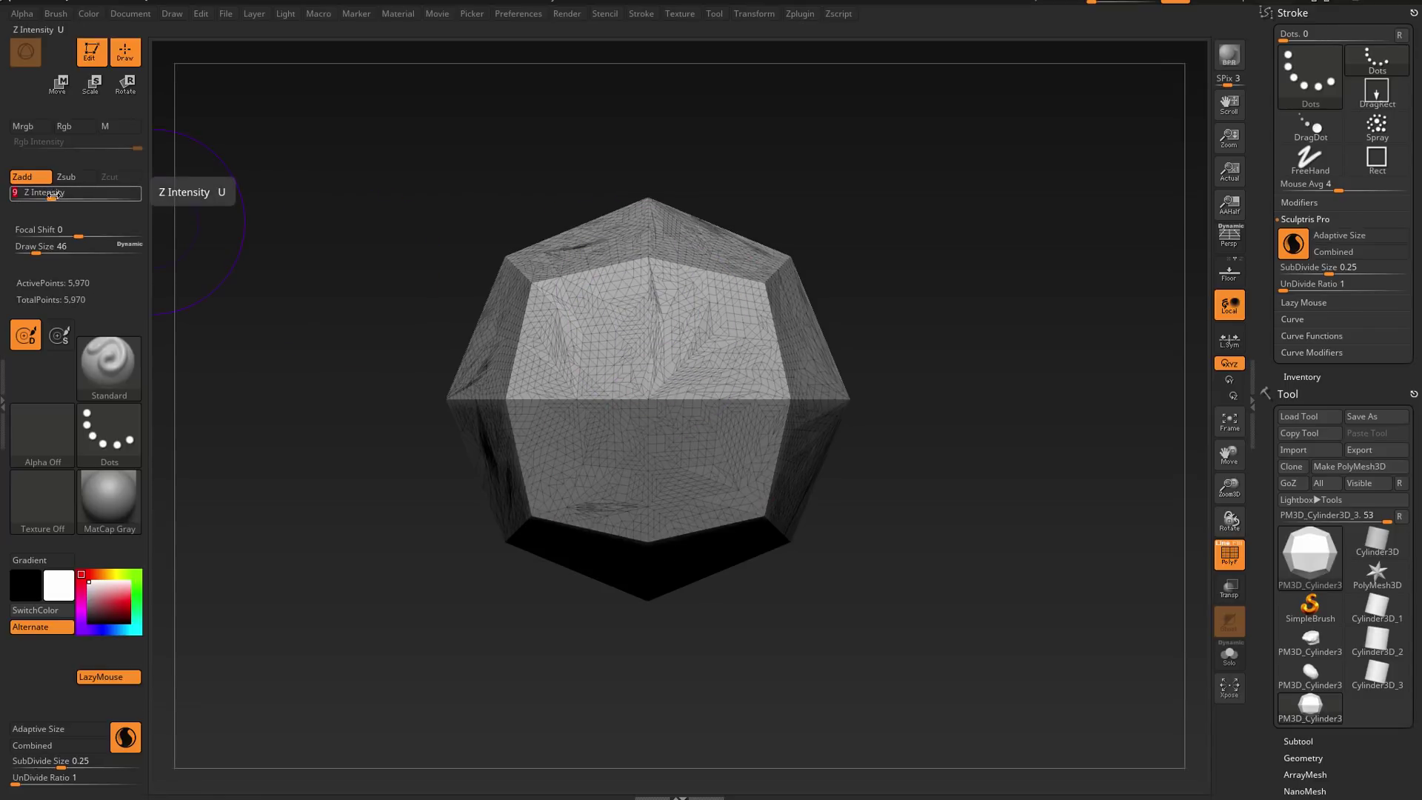
pyautogui.moveTo(52, 195); pyautogui.dragTo(62, 195)
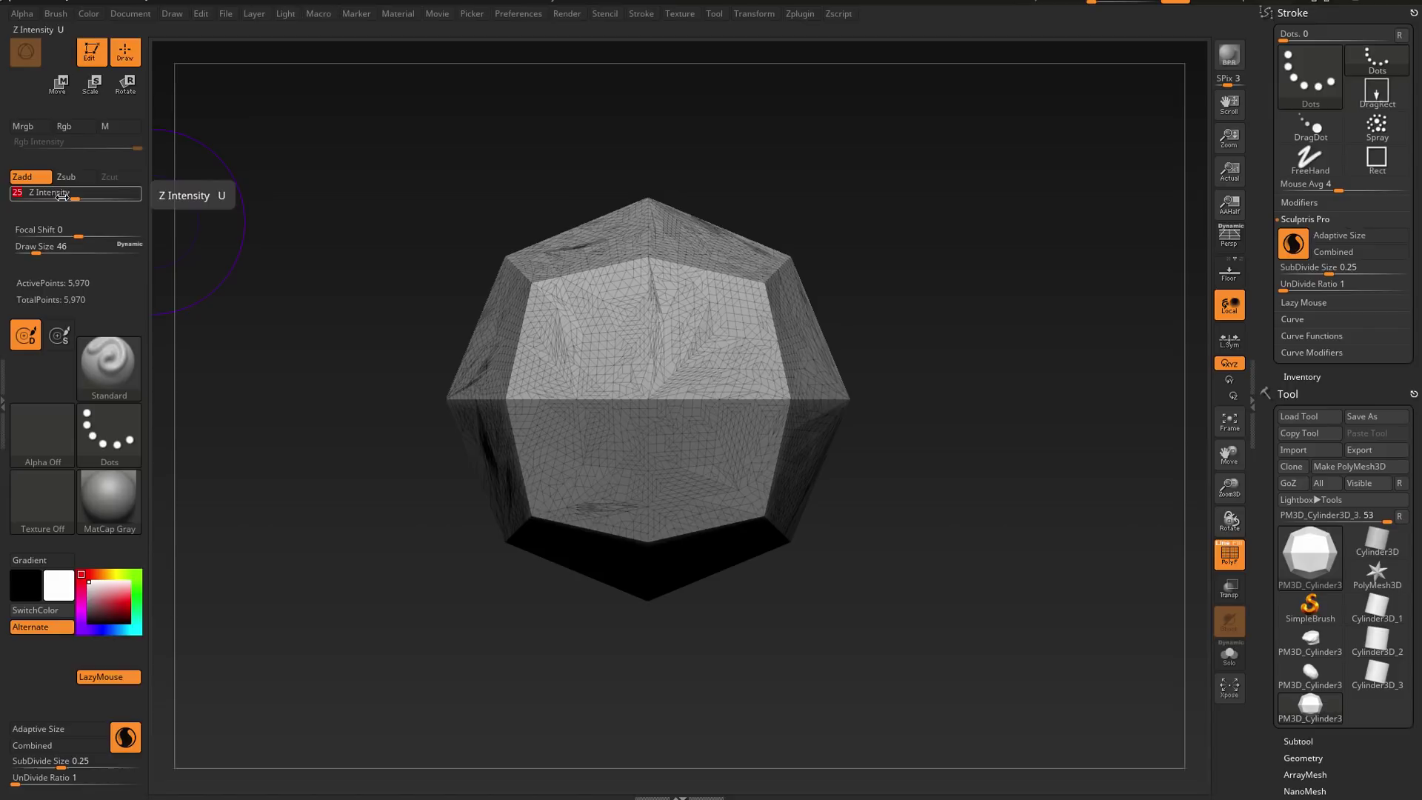
pyautogui.moveTo(511, 356); pyautogui.dragTo(708, 409, button='right')
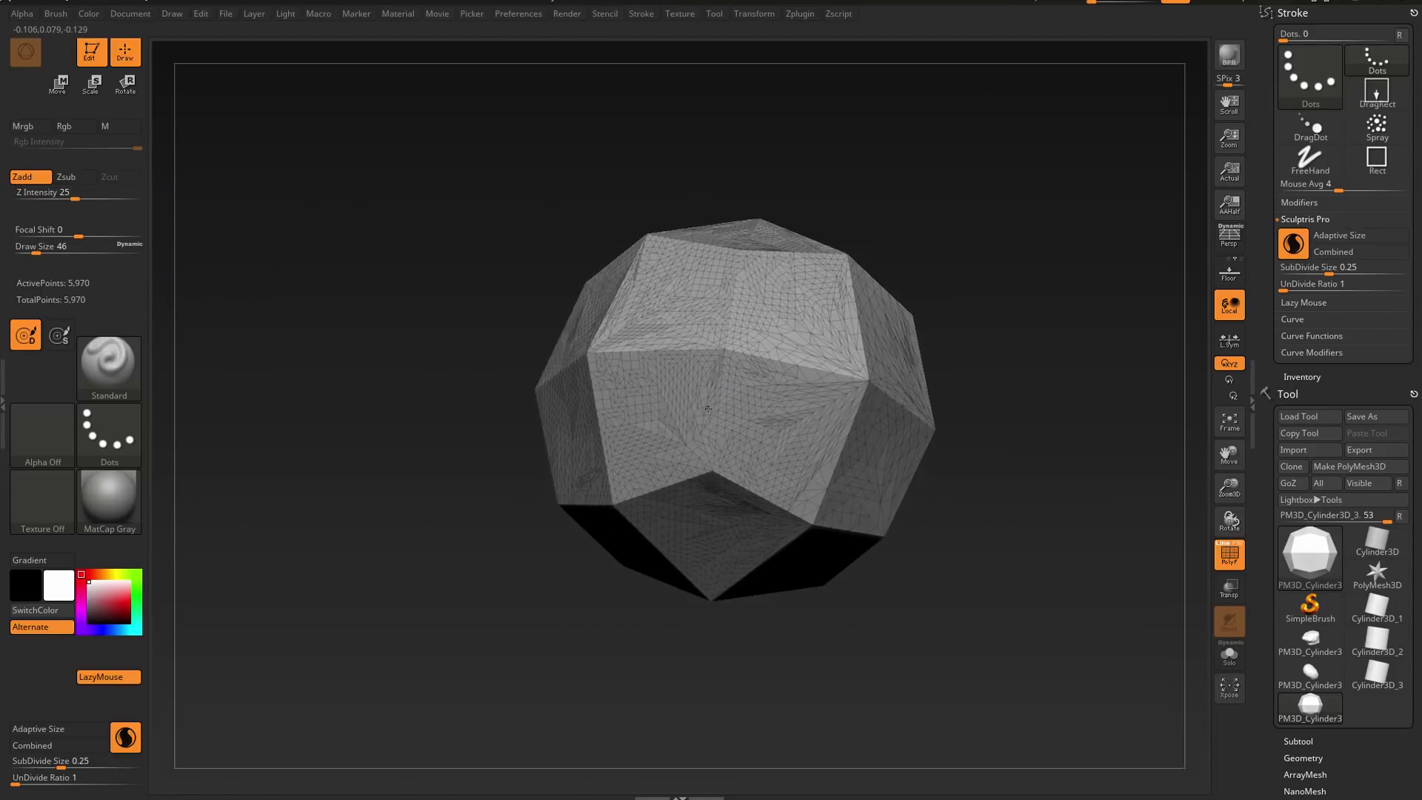
pyautogui.moveTo(707, 408)
pyautogui.mouseDown()
pyautogui.moveTo(667, 365)
pyautogui.moveTo(676, 320)
pyautogui.moveTo(636, 285)
pyautogui.moveTo(646, 239)
pyautogui.moveTo(663, 308)
pyautogui.moveTo(662, 228)
pyautogui.moveTo(612, 207)
pyautogui.moveTo(614, 315)
pyautogui.moveTo(665, 326)
pyautogui.moveTo(585, 367)
pyautogui.moveTo(601, 333)
pyautogui.mouseUp()
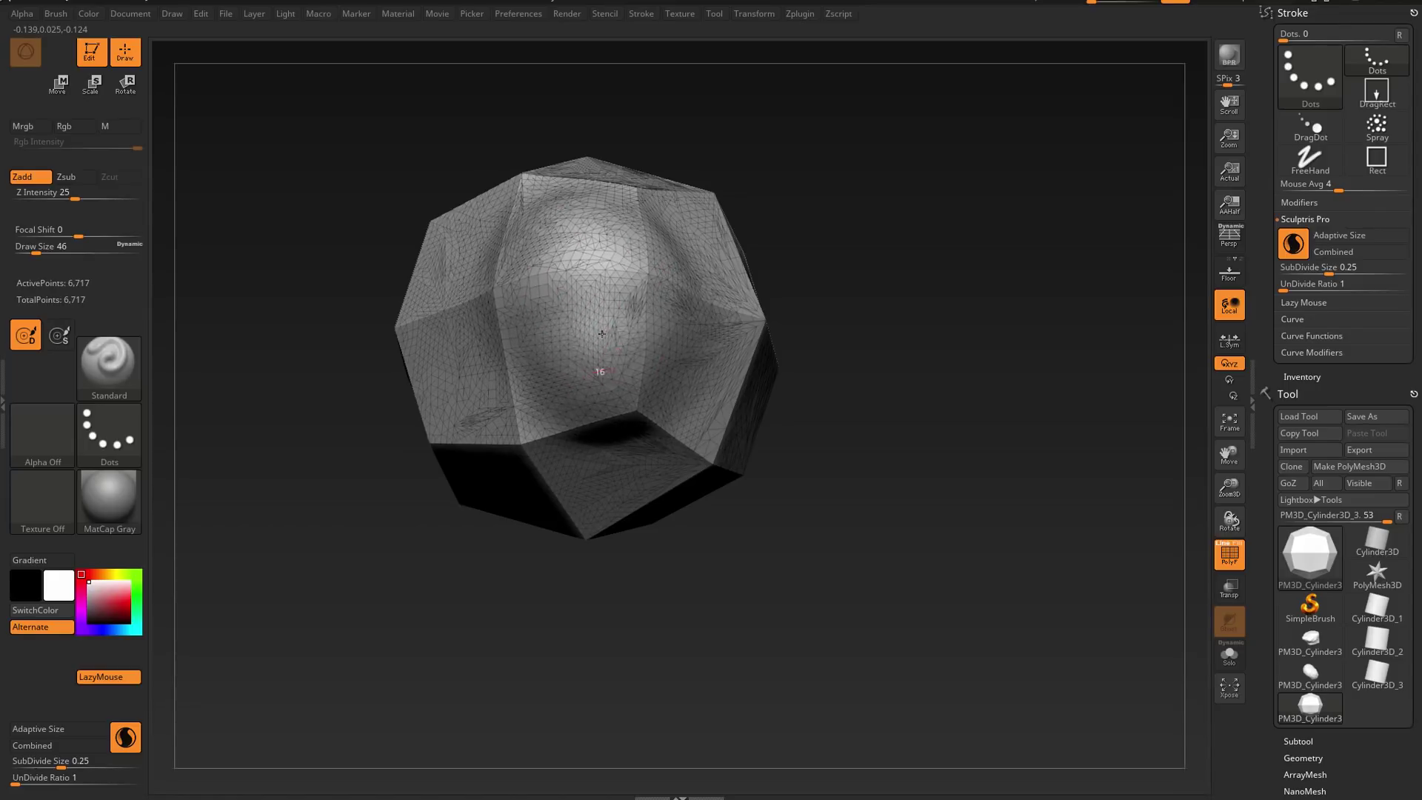
pyautogui.moveTo(575, 219); pyautogui.dragTo(600, 219)
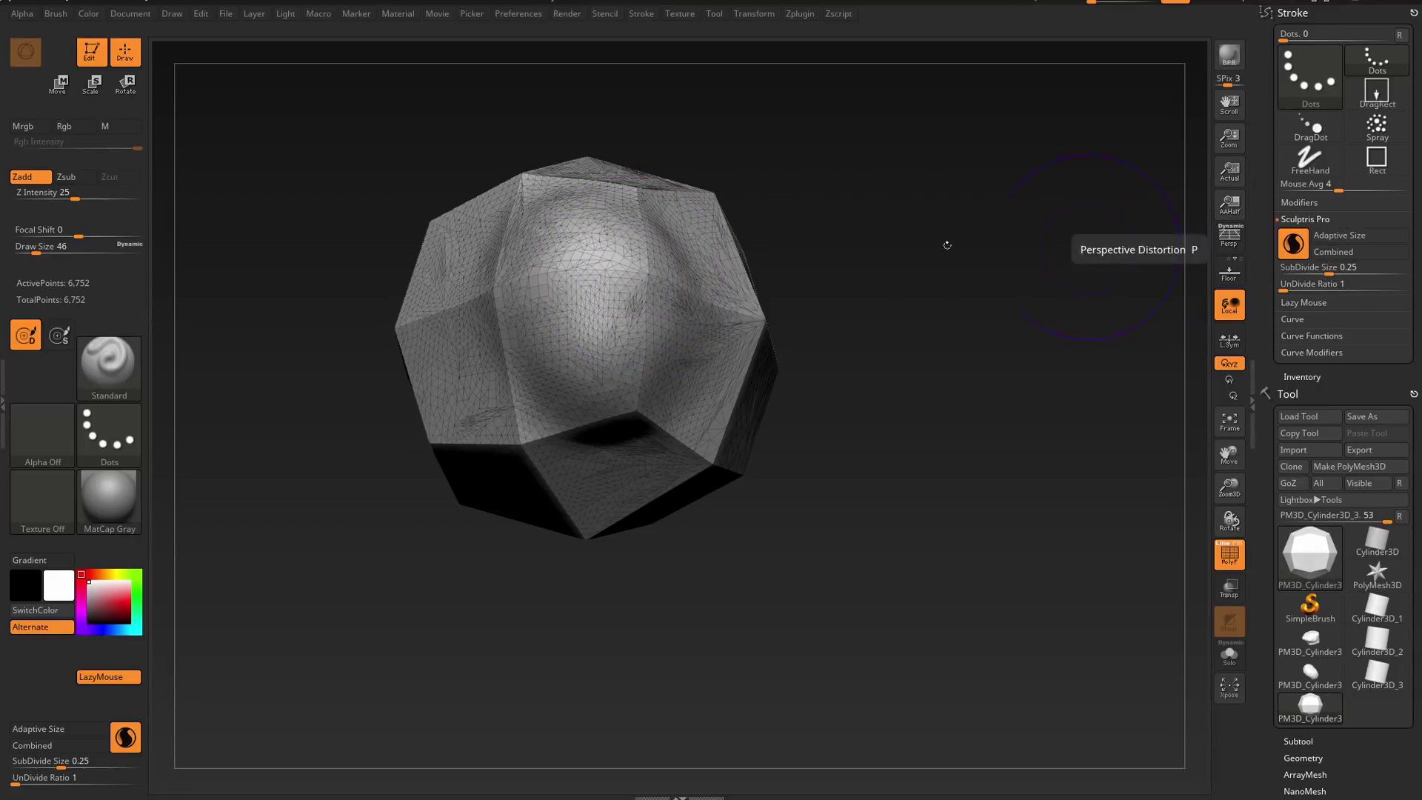
pyautogui.moveTo(546, 262)
pyautogui.mouseDown()
pyautogui.moveTo(523, 268)
pyautogui.moveTo(492, 214)
pyautogui.moveTo(526, 194)
pyautogui.moveTo(451, 415)
pyautogui.moveTo(559, 348)
pyautogui.moveTo(520, 402)
pyautogui.mouseUp()
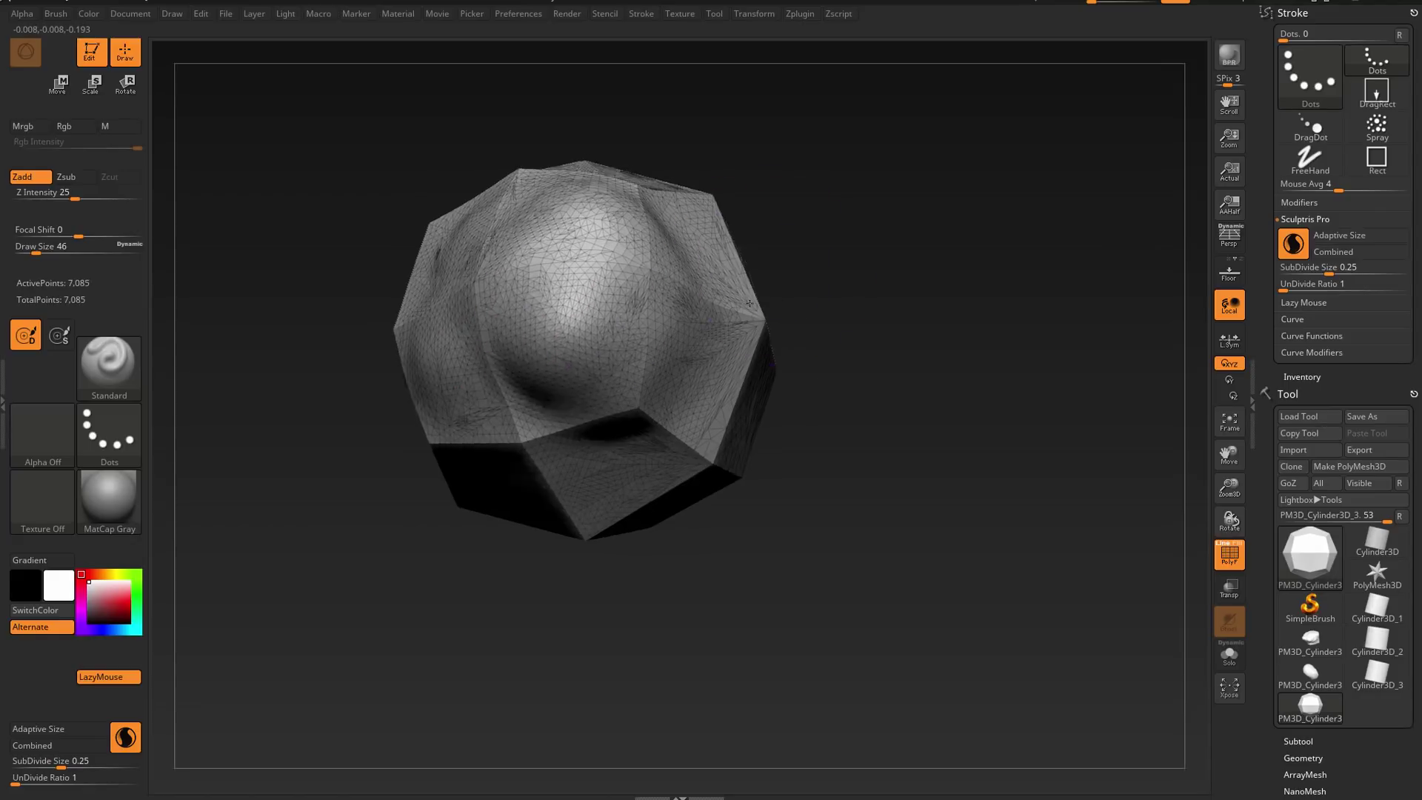
# - Sculpt raised strokes over the coarser faces on another side of the sphere, beside the existing bulge
pyautogui.moveTo(696, 334)
pyautogui.mouseDown(button='right')
pyautogui.moveTo(548, 311)
pyautogui.moveTo(511, 289)
pyautogui.mouseUp(button='right')
pyautogui.moveTo(732, 297)
pyautogui.keyDown('alt'); pyautogui.mouseDown(button='right')
pyautogui.moveTo(488, 327)
pyautogui.moveTo(400, 304)
pyautogui.mouseUp(button='right'); pyautogui.keyUp('alt')
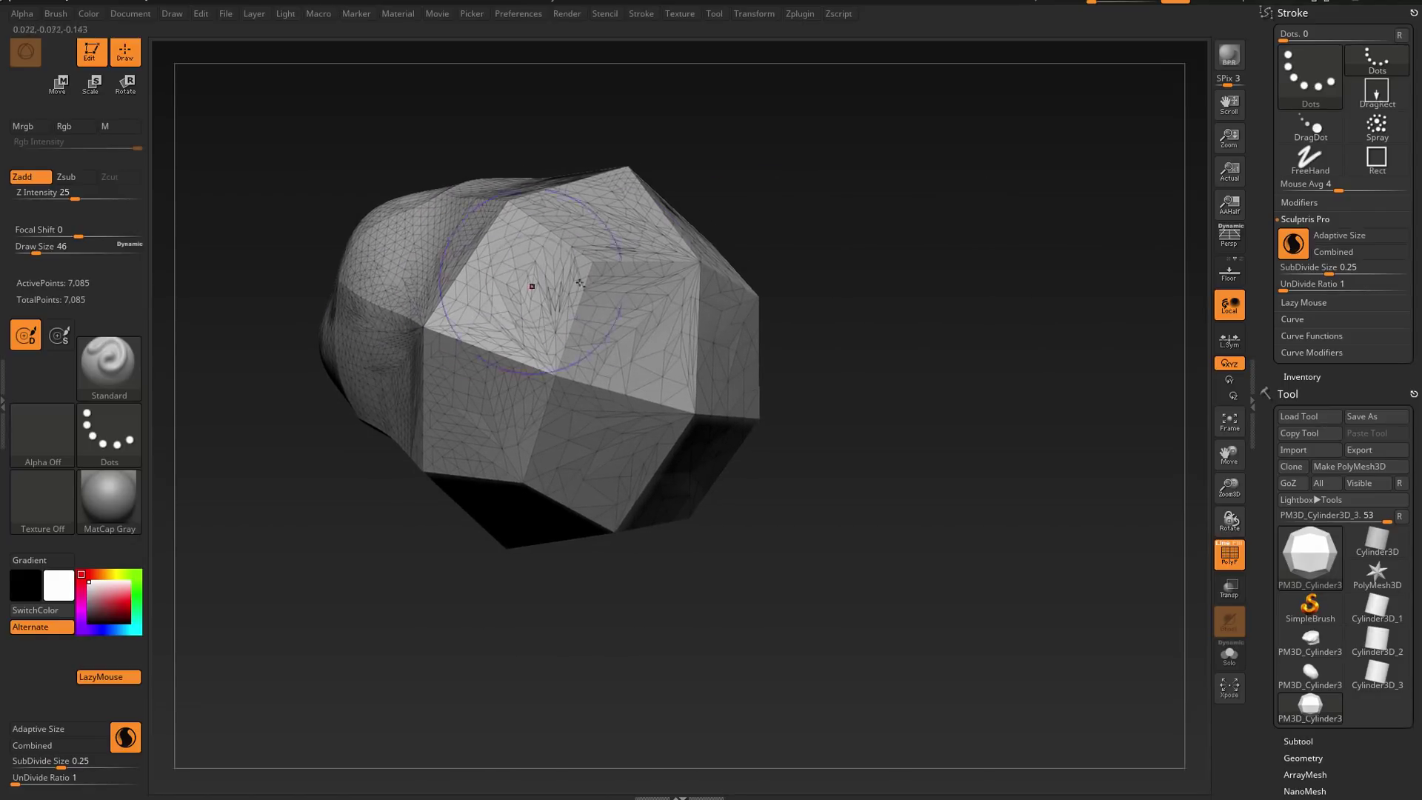
pyautogui.moveTo(533, 287)
pyautogui.mouseDown()
pyautogui.moveTo(635, 324)
pyautogui.moveTo(634, 353)
pyautogui.moveTo(571, 332)
pyautogui.mouseUp()
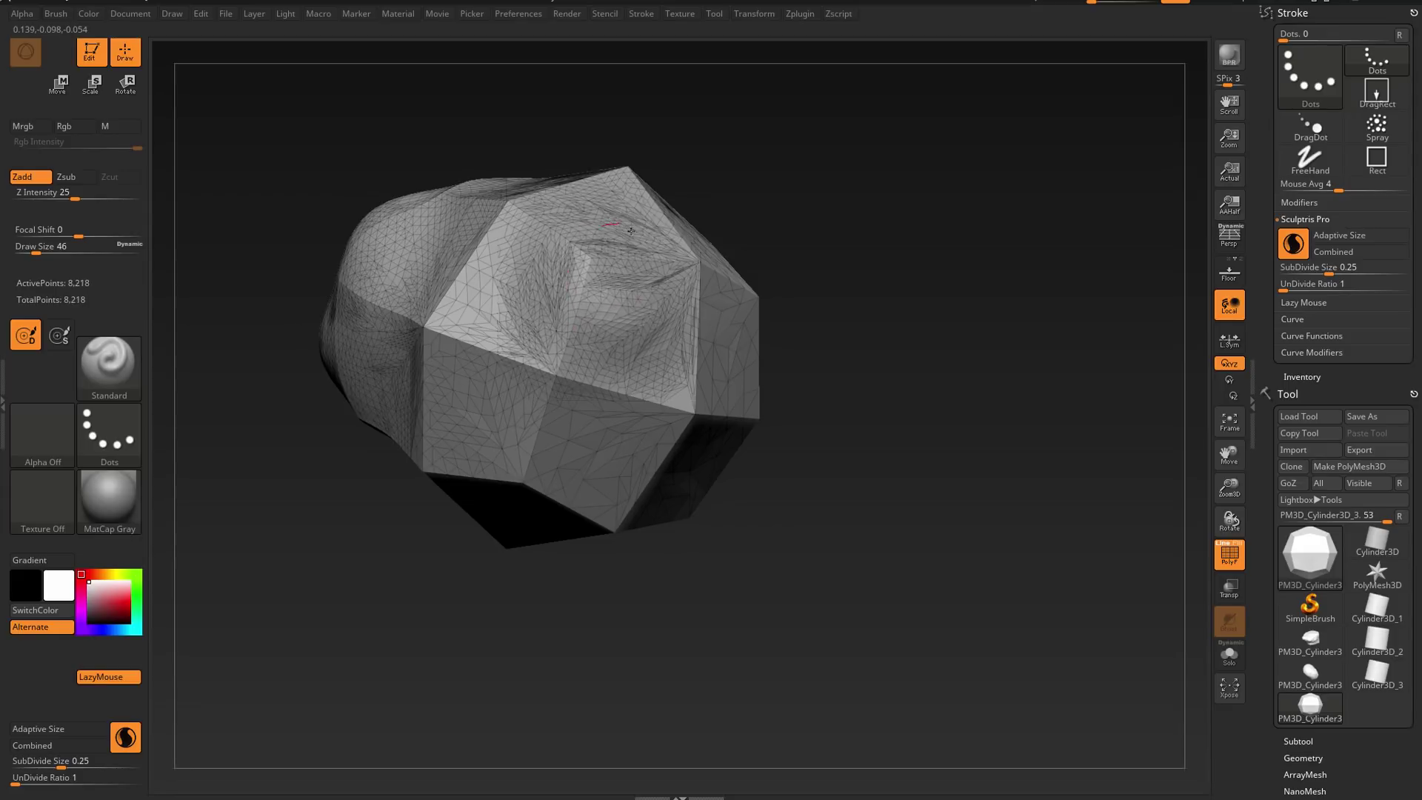
pyautogui.moveTo(631, 231)
pyautogui.mouseDown()
pyautogui.moveTo(681, 333)
pyautogui.moveTo(581, 370)
pyautogui.moveTo(508, 271)
pyautogui.mouseUp()
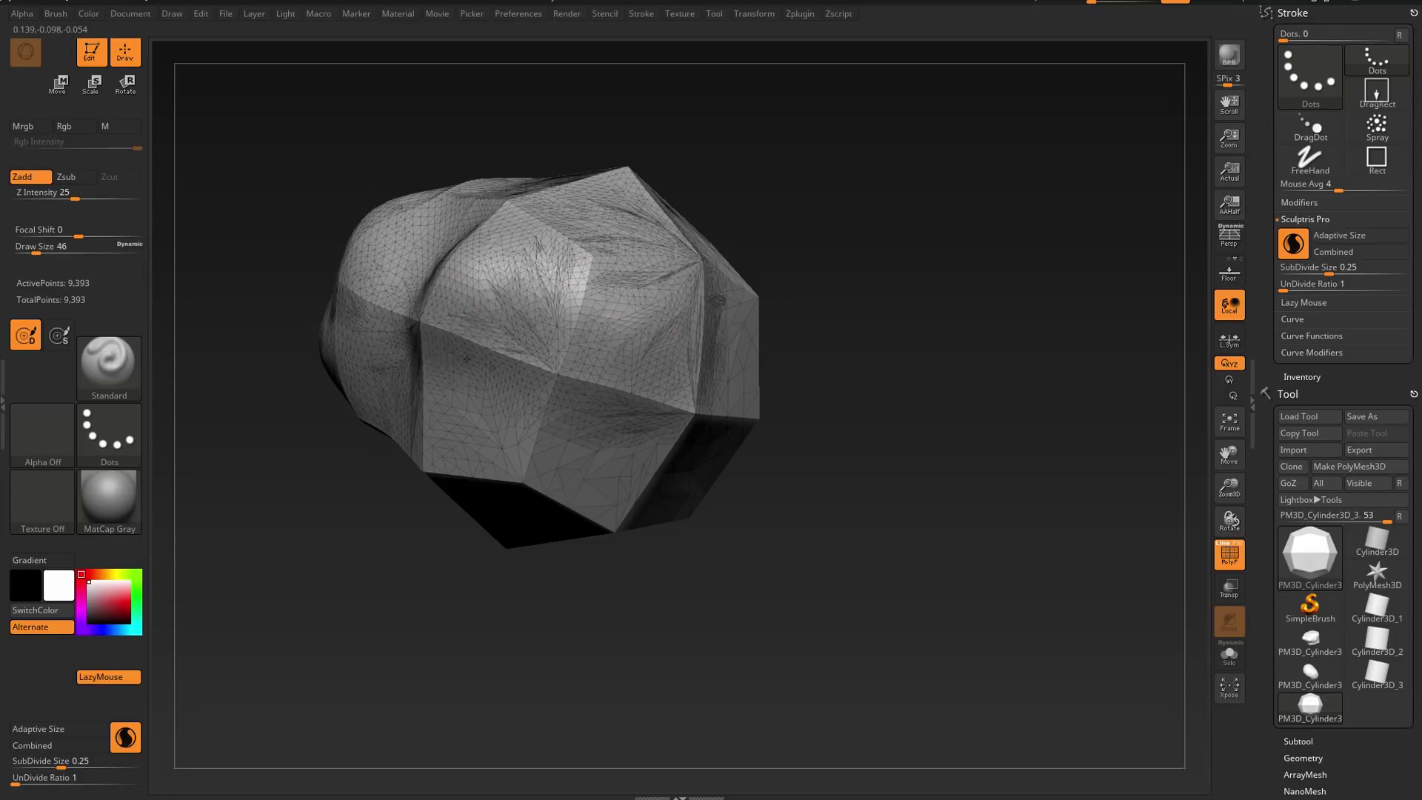
pyautogui.moveTo(466, 359)
pyautogui.mouseDown()
pyautogui.moveTo(585, 451)
pyautogui.moveTo(689, 348)
pyautogui.moveTo(593, 267)
pyautogui.moveTo(480, 301)
pyautogui.moveTo(437, 352)
pyautogui.mouseUp()
pyautogui.moveTo(655, 308)
pyautogui.keyDown('alt'); pyautogui.mouseDown(button='right')
pyautogui.moveTo(770, 366)
pyautogui.moveTo(776, 344)
pyautogui.mouseUp(button='right'); pyautogui.keyUp('alt')
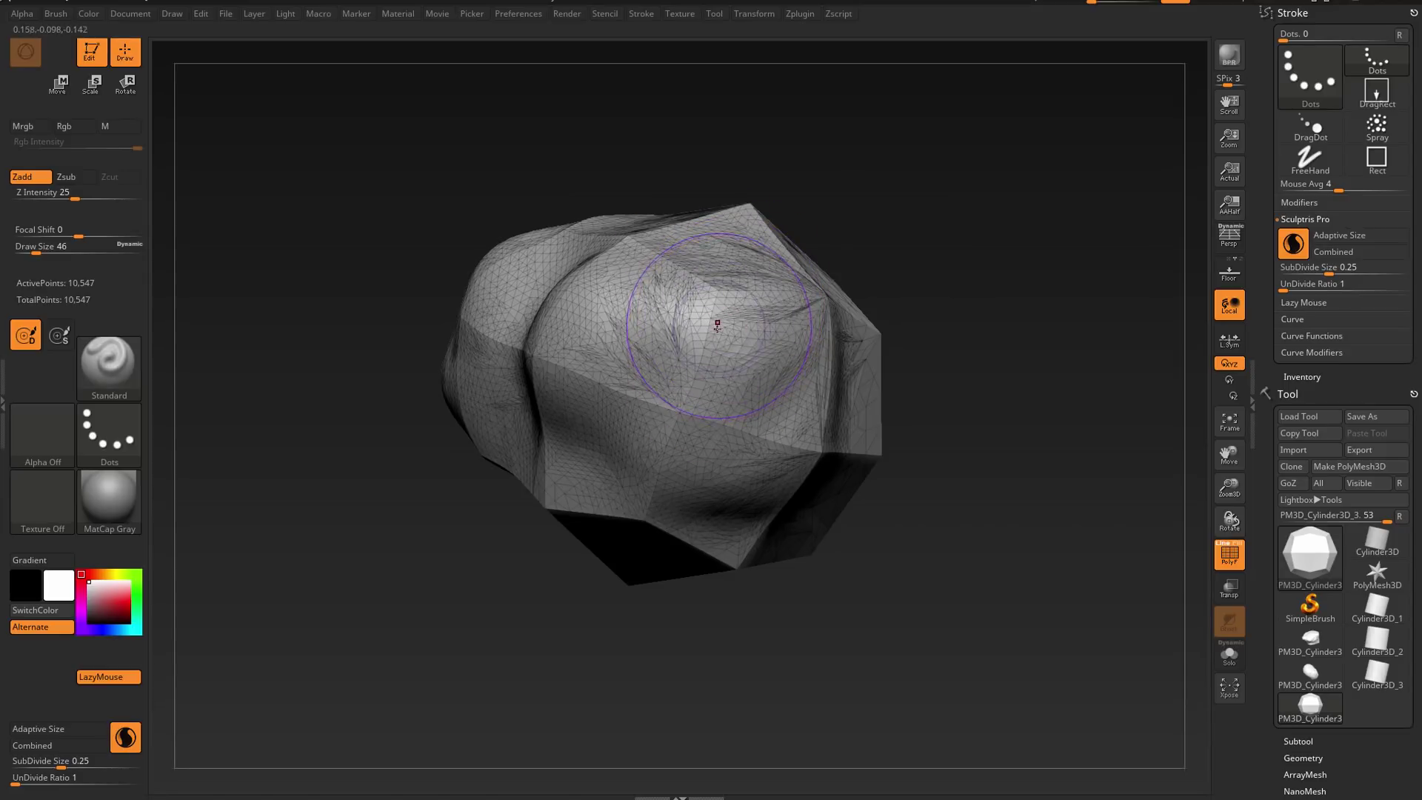
pyautogui.moveTo(723, 325); pyautogui.dragTo(723, 322)
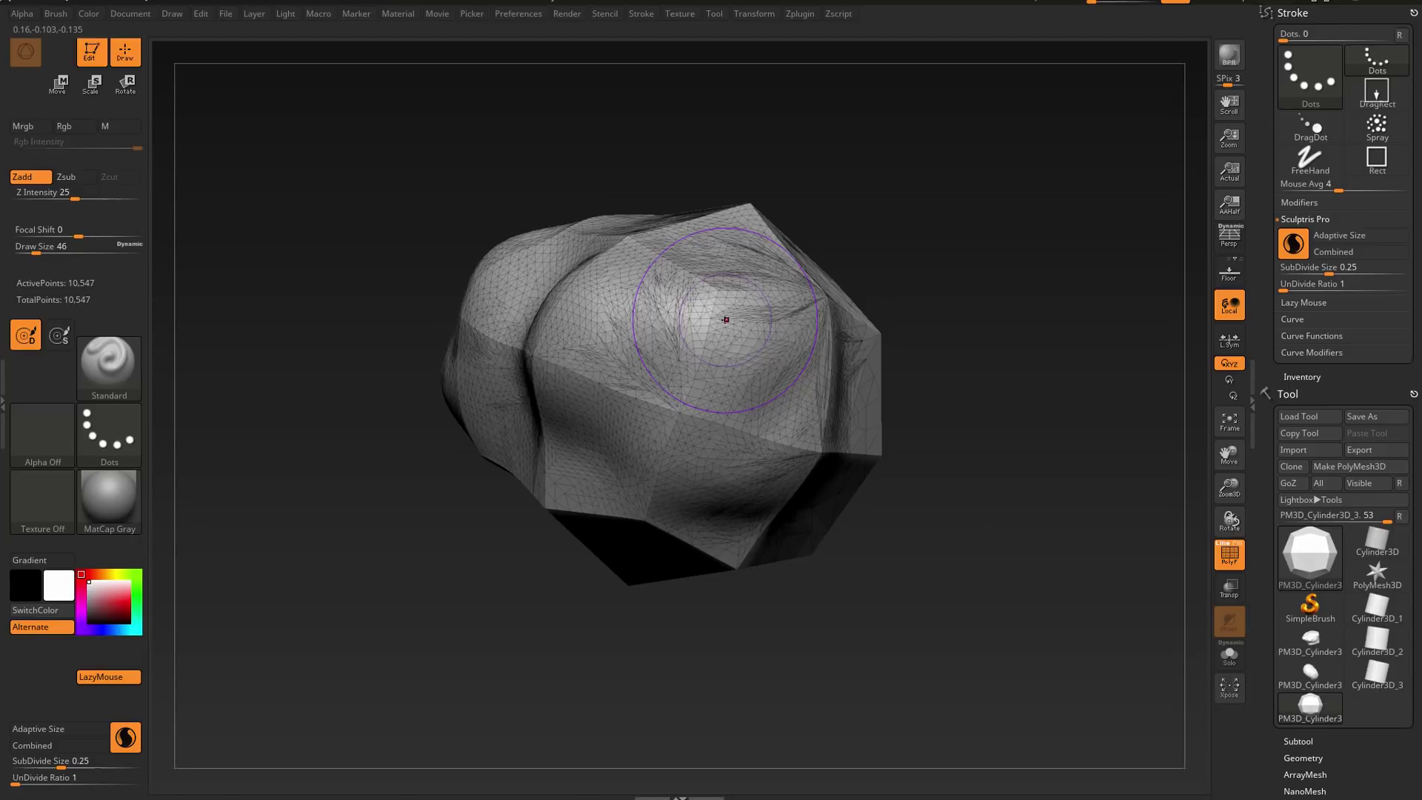
pyautogui.moveTo(723, 322); pyautogui.dragTo(724, 321)
pyautogui.press('shift')
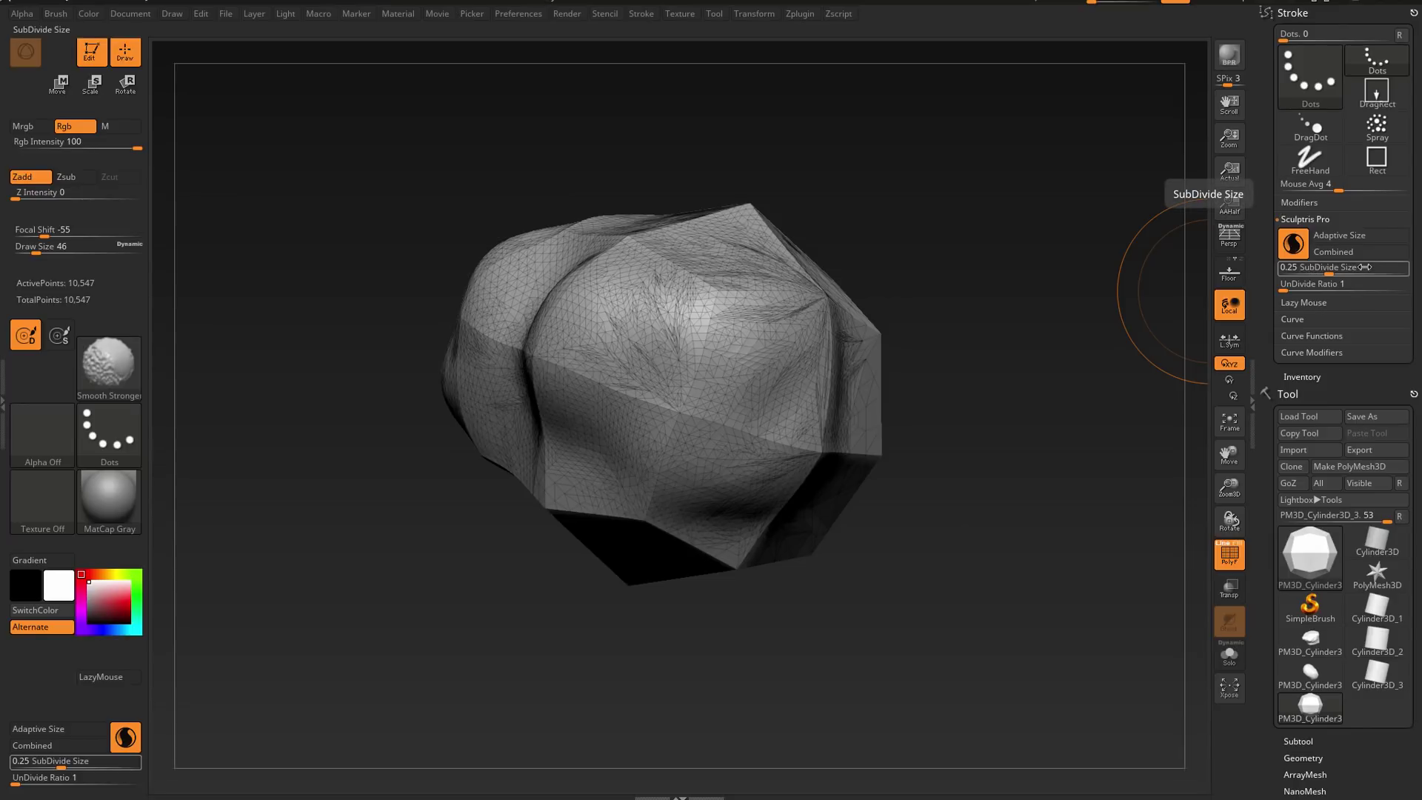
# - Brush over the sculpted bulge with the Smooth Stronger brush at zero Z Intensity and SubDivide Size 0.25 to retessellate its faces
pyautogui.press('shift')
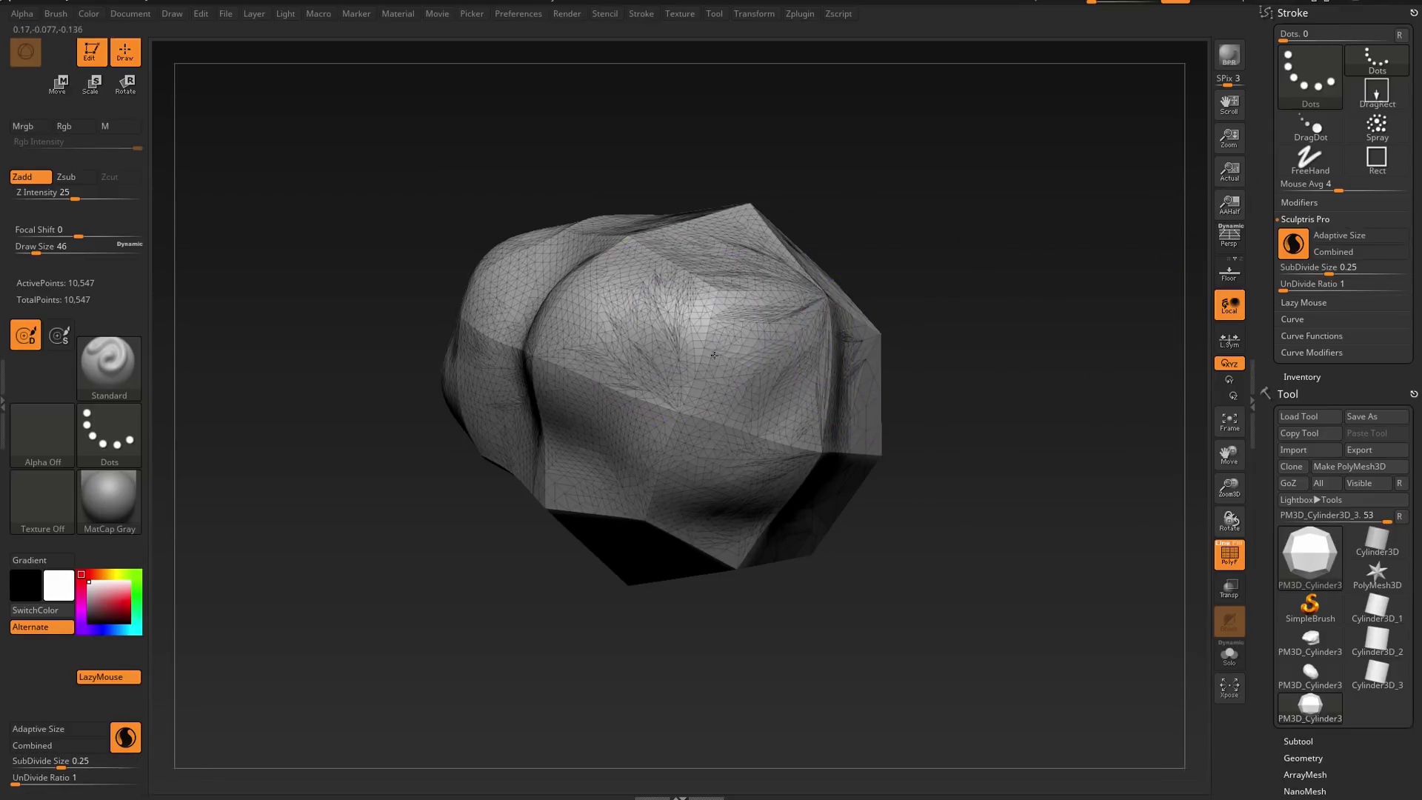
pyautogui.moveTo(407, 318); pyautogui.dragTo(237, 323)
pyautogui.press('shift')
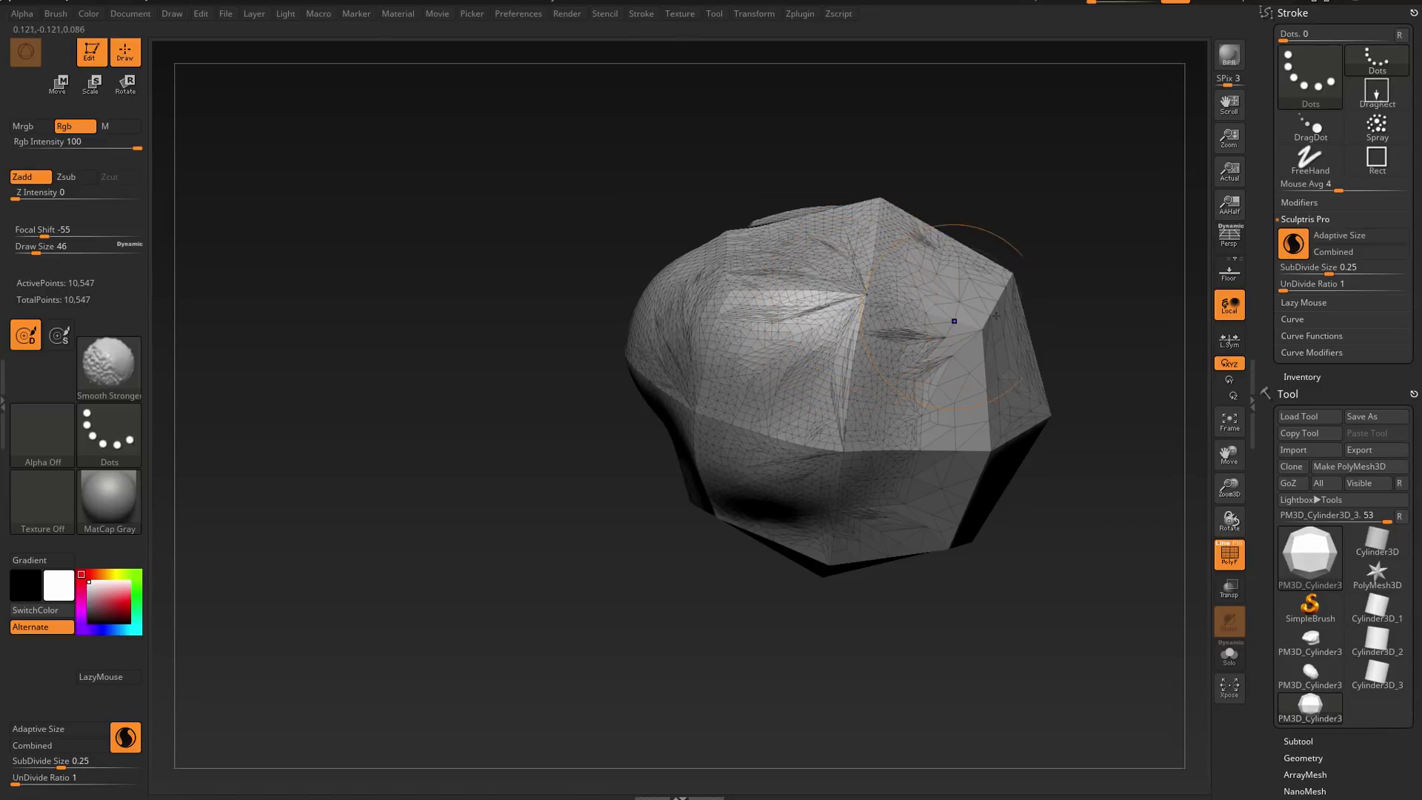
pyautogui.moveTo(1001, 317)
pyautogui.mouseDown(button='right')
pyautogui.moveTo(946, 335)
pyautogui.moveTo(756, 307)
pyautogui.moveTo(624, 321)
pyautogui.mouseUp(button='right')
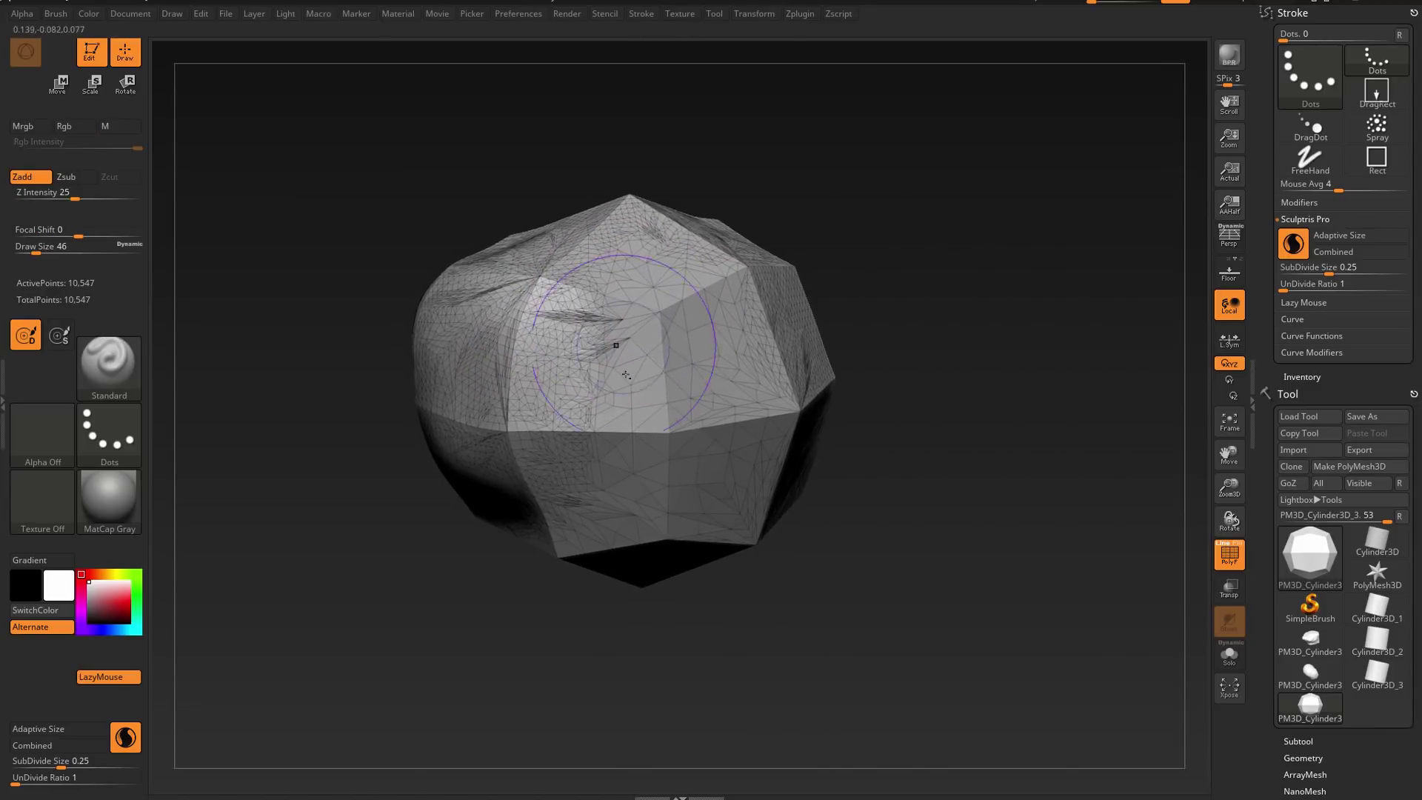
pyautogui.press('shift')
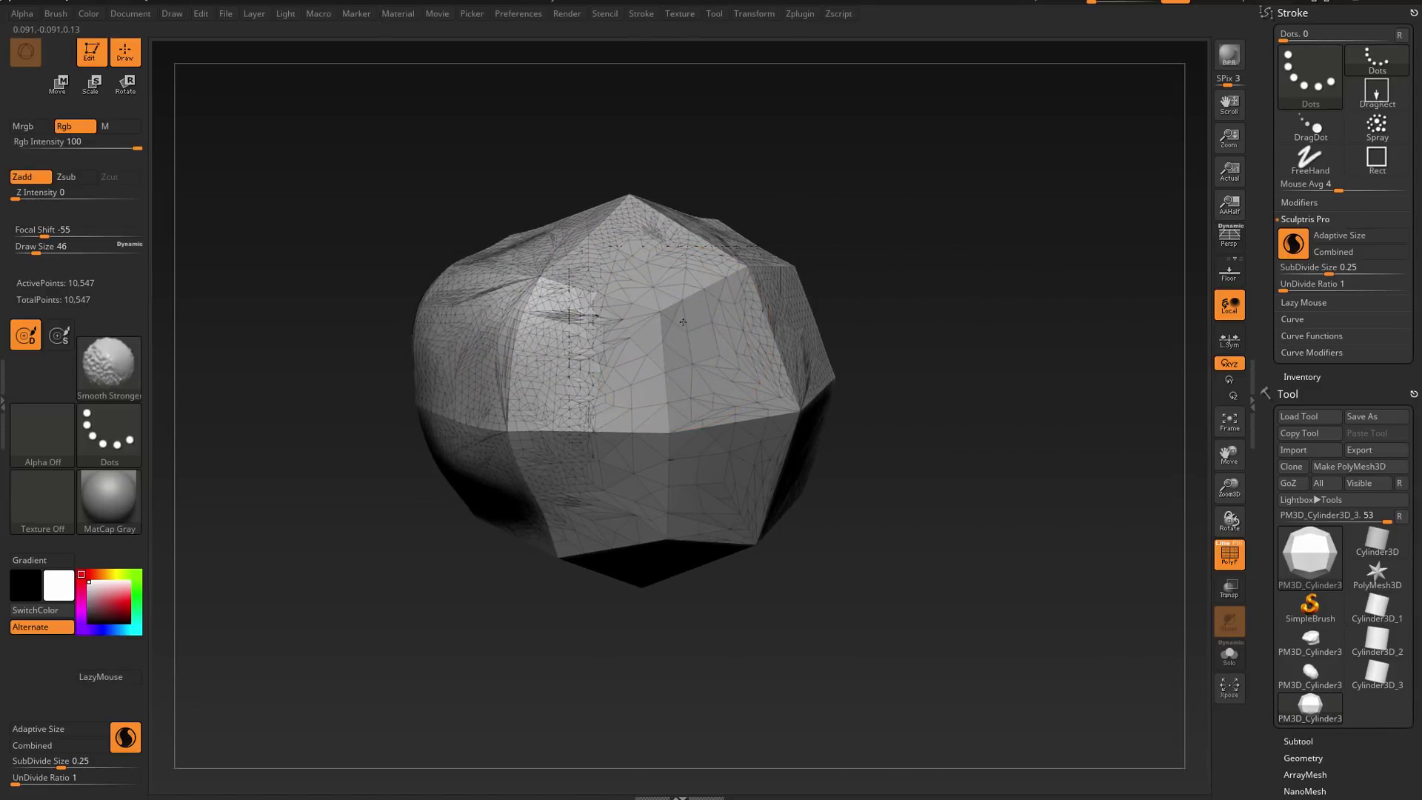
pyautogui.moveTo(678, 388); pyautogui.dragTo(961, 445, button='right')
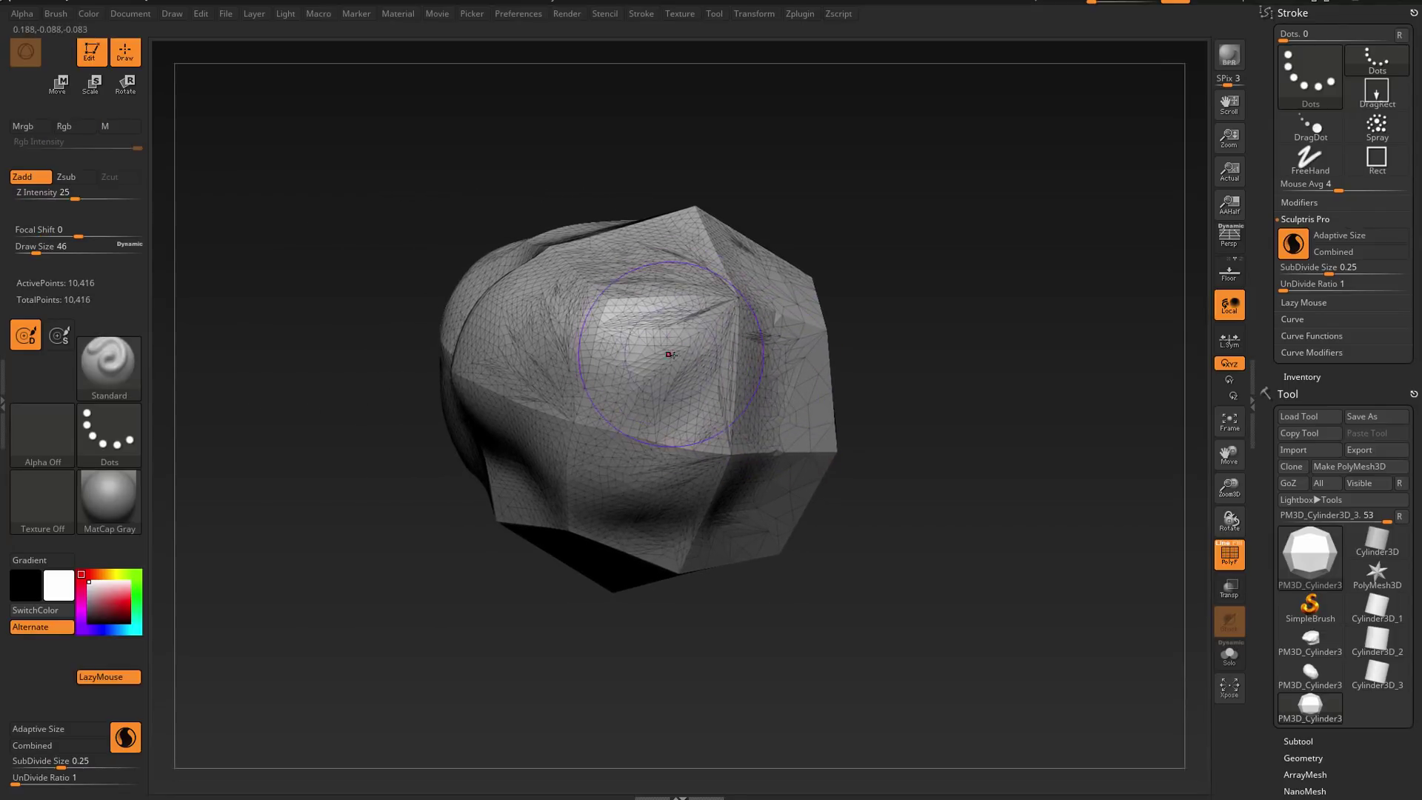
pyautogui.press('shift')
pyautogui.moveTo(646, 385)
pyautogui.keyDown('shift'); pyautogui.mouseDown()
pyautogui.moveTo(659, 327)
pyautogui.moveTo(739, 386)
pyautogui.mouseUp(); pyautogui.keyUp('shift')
pyautogui.moveTo(629, 377)
pyautogui.keyDown('shift'); pyautogui.mouseDown()
pyautogui.moveTo(559, 400)
pyautogui.moveTo(544, 353)
pyautogui.mouseUp(); pyautogui.keyUp('shift')
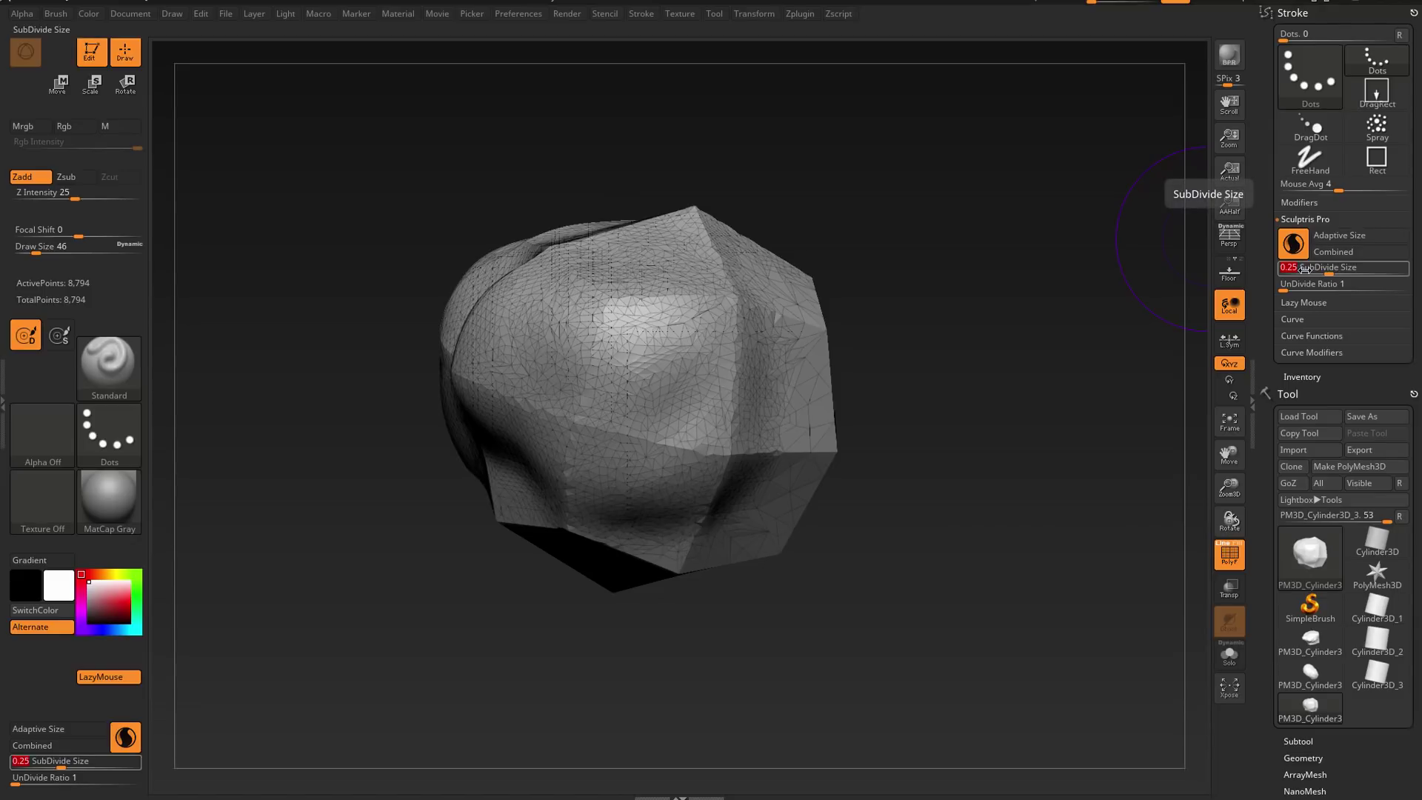
# - Set the SubDivide Size to 0.4 and brush over the densely meshed bulge with the Smooth brush to coarsen its triangles
pyautogui.click(1299, 268)
pyautogui.press('Return')
pyautogui.press('shift')
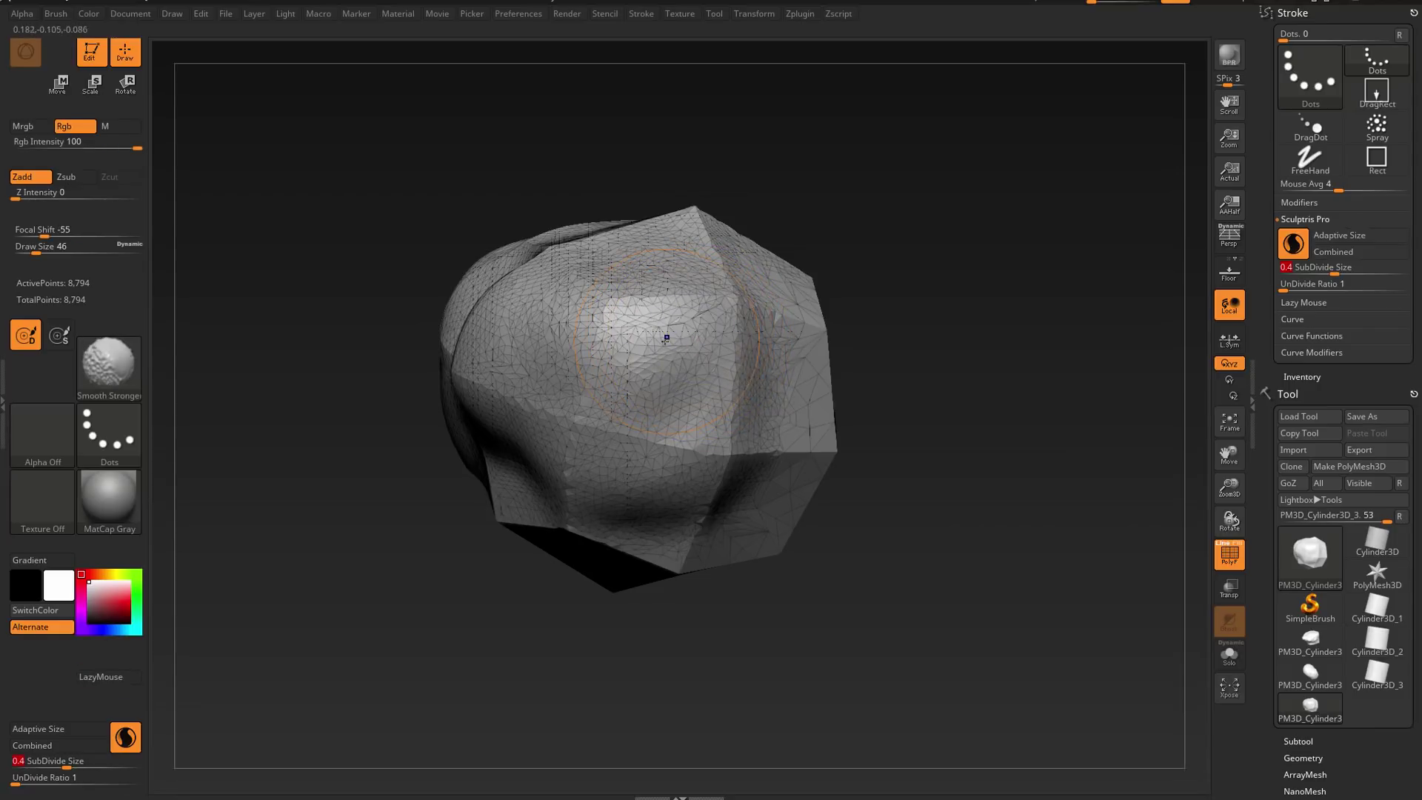
pyautogui.keyDown('shift'); pyautogui.moveTo(666, 338); pyautogui.dragTo(605, 376); pyautogui.keyUp('shift')
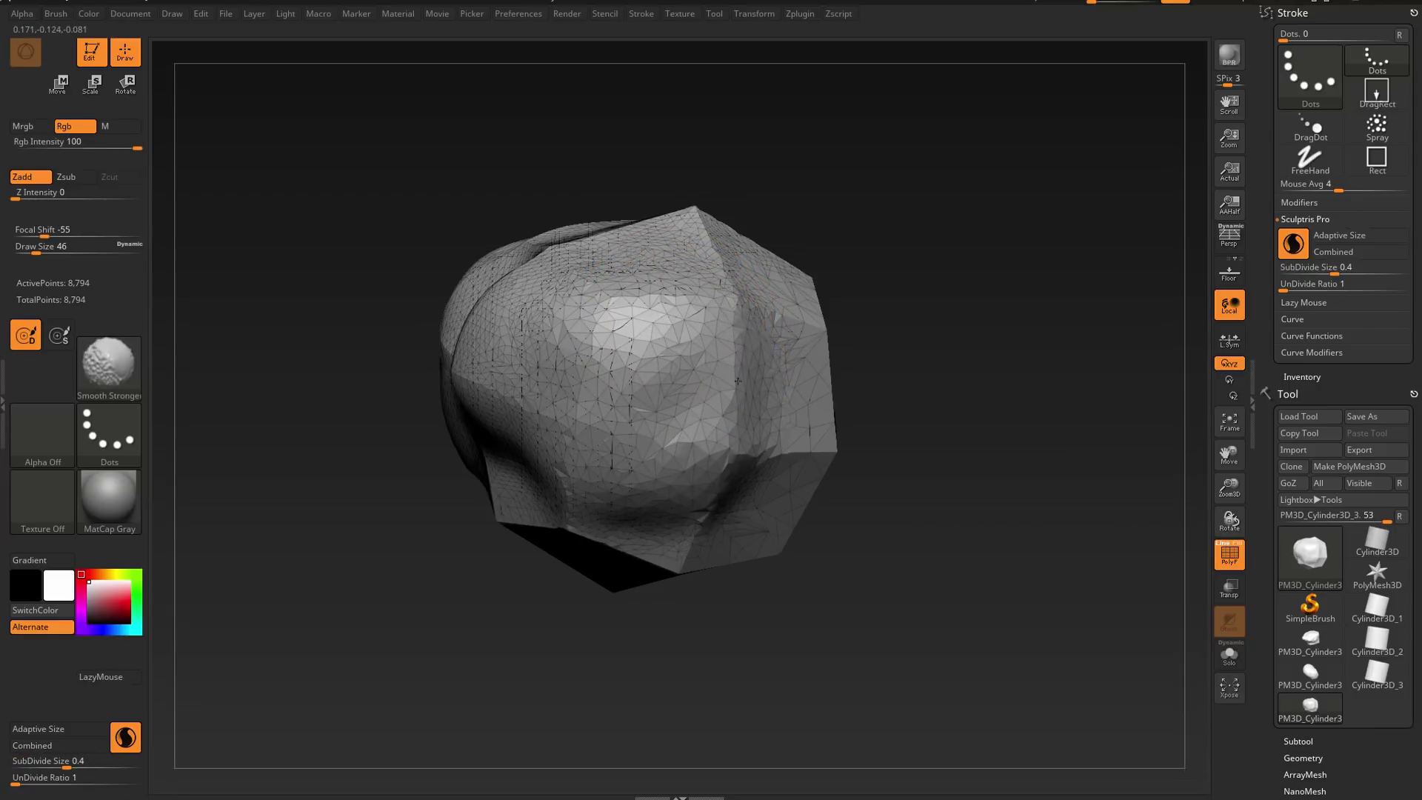
pyautogui.moveTo(738, 381)
pyautogui.keyDown('shift'); pyautogui.mouseDown()
pyautogui.moveTo(637, 240)
pyautogui.moveTo(493, 329)
pyautogui.moveTo(552, 515)
pyautogui.mouseUp(); pyautogui.keyUp('shift')
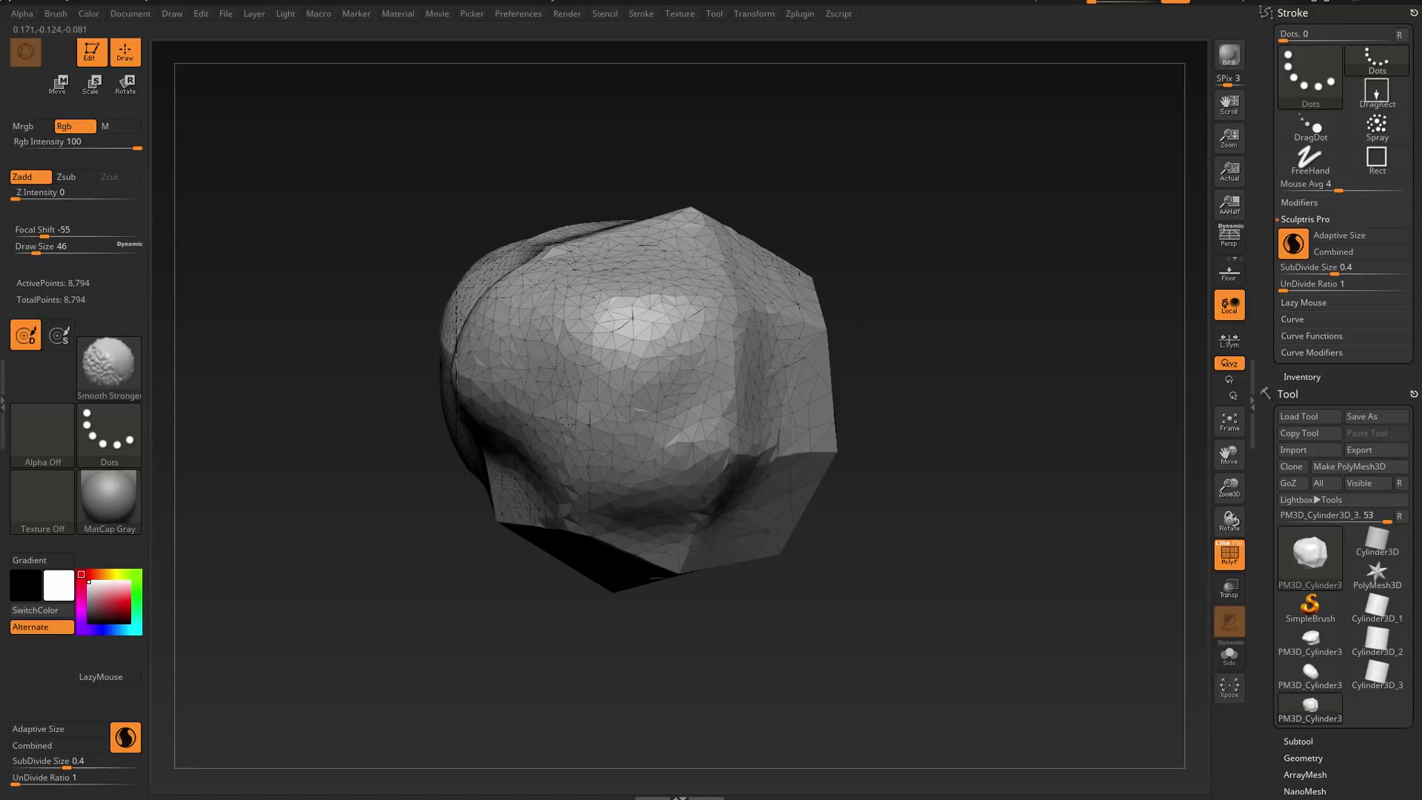
pyautogui.keyDown('alt'); pyautogui.moveTo(629, 637); pyautogui.dragTo(741, 662); pyautogui.keyUp('alt')
pyautogui.moveTo(741, 661); pyautogui.dragTo(897, 648)
pyautogui.moveTo(511, 459)
pyautogui.keyDown('shift'); pyautogui.mouseDown()
pyautogui.moveTo(471, 337)
pyautogui.moveTo(365, 476)
pyautogui.moveTo(353, 457)
pyautogui.mouseUp(); pyautogui.keyUp('shift')
pyautogui.moveTo(326, 593)
pyautogui.keyDown('alt'); pyautogui.mouseDown()
pyautogui.moveTo(456, 616)
pyautogui.moveTo(604, 611)
pyautogui.mouseUp(); pyautogui.keyUp('alt')
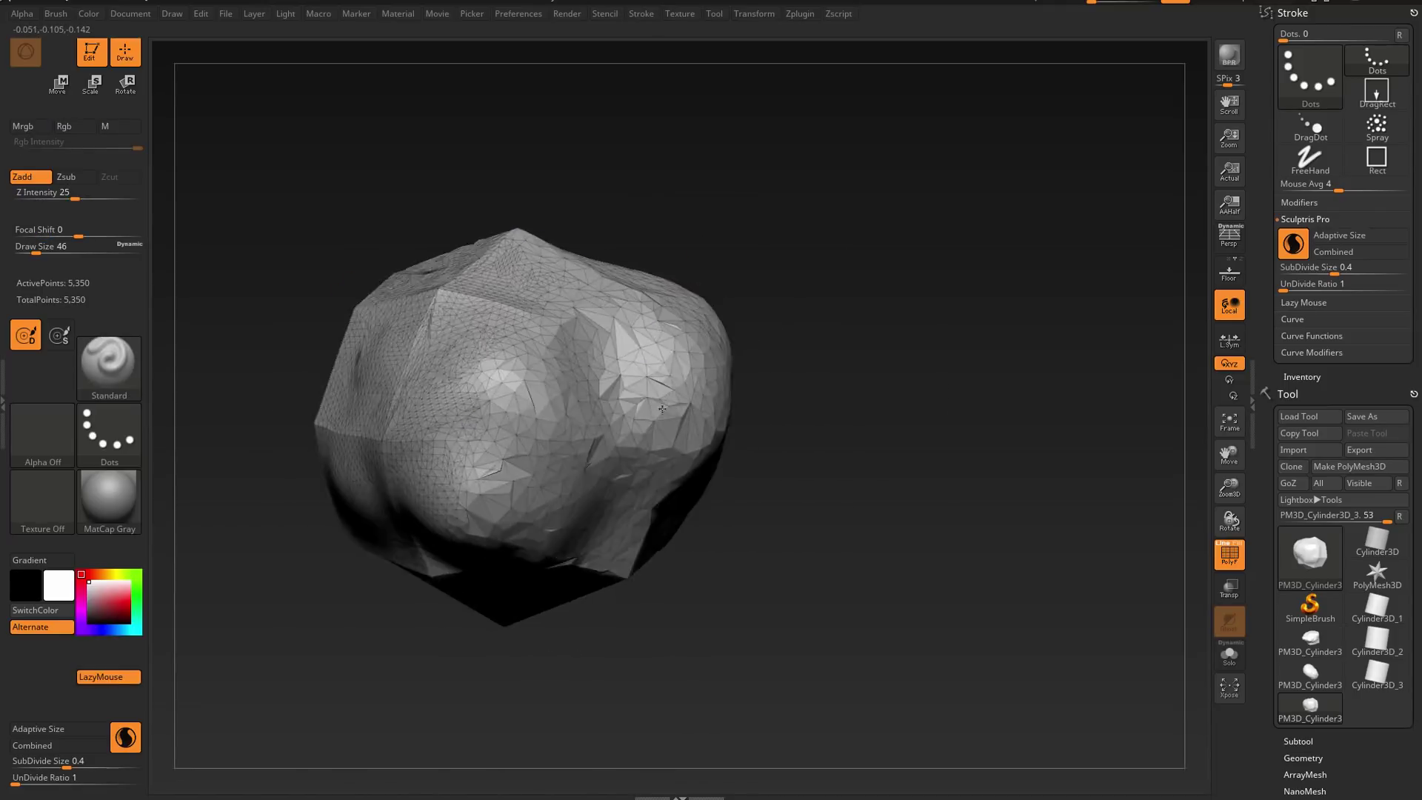
# - Continue coarsening the remaining dense sides of the mesh with the Smooth brush, working around the whole form
pyautogui.moveTo(662, 409); pyautogui.dragTo(666, 433, button='right')
pyautogui.moveTo(463, 388)
pyautogui.keyDown('shift'); pyautogui.mouseDown()
pyautogui.moveTo(482, 275)
pyautogui.moveTo(419, 392)
pyautogui.moveTo(466, 437)
pyautogui.mouseUp(); pyautogui.keyUp('shift')
pyautogui.keyDown('alt'); pyautogui.moveTo(498, 447); pyautogui.dragTo(685, 370, button='right'); pyautogui.keyUp('alt')
pyautogui.moveTo(685, 370)
pyautogui.mouseDown(button='right')
pyautogui.moveTo(711, 325)
pyautogui.moveTo(587, 355)
pyautogui.mouseUp(button='right')
pyautogui.moveTo(587, 356)
pyautogui.keyDown('shift'); pyautogui.mouseDown()
pyautogui.moveTo(518, 304)
pyautogui.moveTo(689, 435)
pyautogui.moveTo(570, 546)
pyautogui.moveTo(460, 453)
pyautogui.mouseUp(); pyautogui.keyUp('shift')
pyautogui.keyDown('alt'); pyautogui.moveTo(500, 355); pyautogui.dragTo(641, 385, button='right'); pyautogui.keyUp('alt')
pyautogui.moveTo(546, 439)
pyautogui.keyDown('shift'); pyautogui.mouseDown()
pyautogui.moveTo(546, 465)
pyautogui.moveTo(457, 396)
pyautogui.mouseUp(); pyautogui.keyUp('shift')
pyautogui.keyDown('shift'); pyautogui.moveTo(535, 457); pyautogui.dragTo(518, 552); pyautogui.keyUp('shift')
pyautogui.keyDown('alt'); pyautogui.moveTo(428, 452); pyautogui.dragTo(641, 387, button='right'); pyautogui.keyUp('alt')
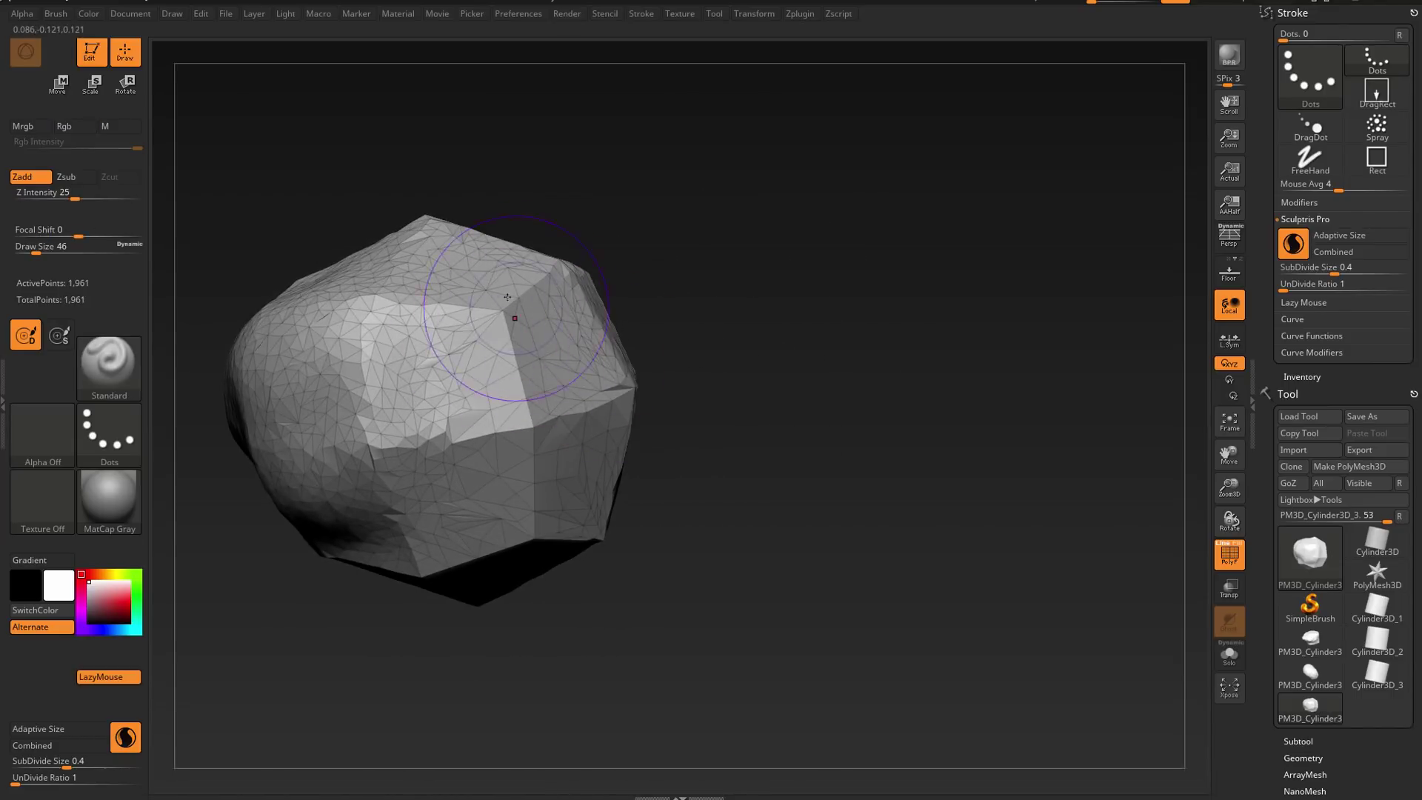
pyautogui.press('shift')
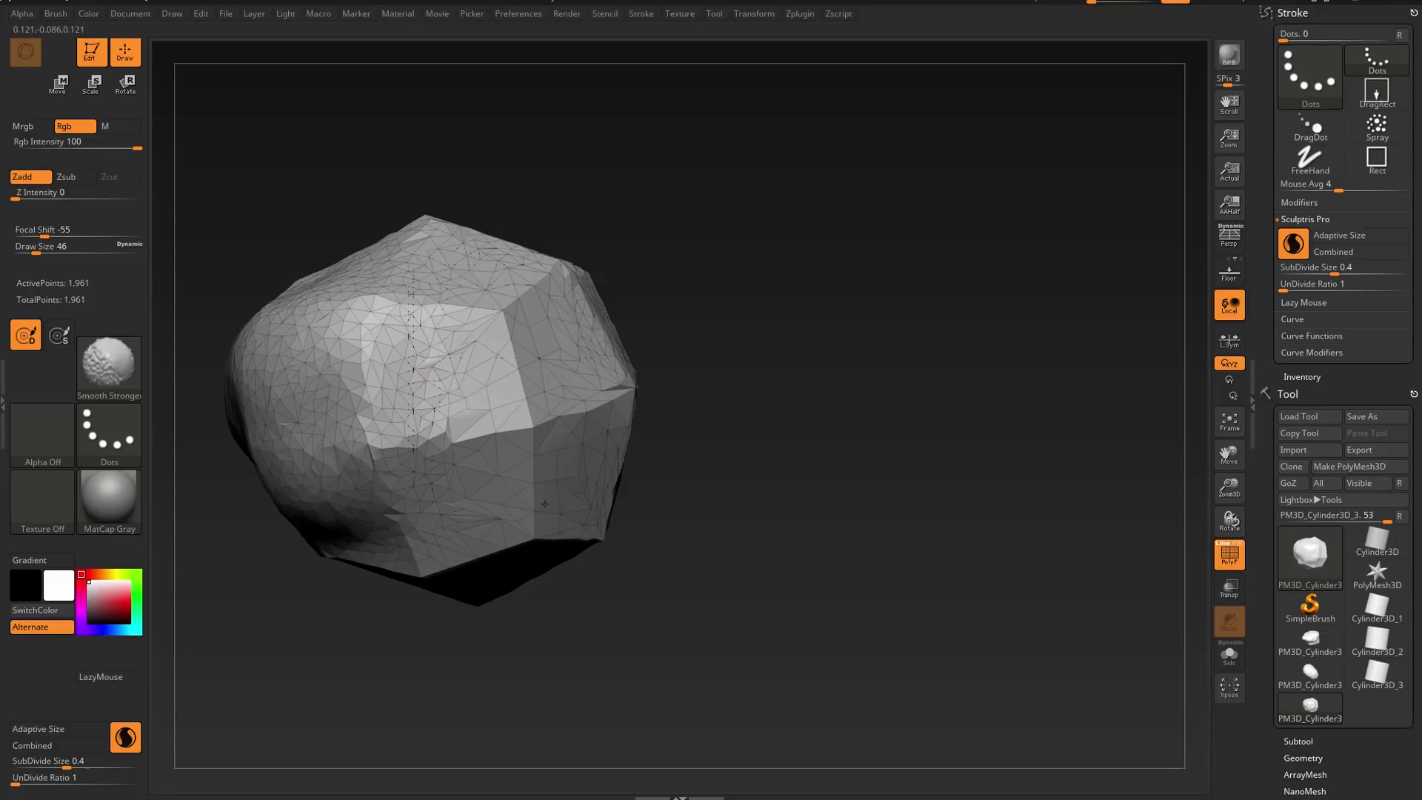
pyautogui.keyDown('shift'); pyautogui.moveTo(544, 504); pyautogui.dragTo(546, 499); pyautogui.keyUp('shift')
pyautogui.press('shift')
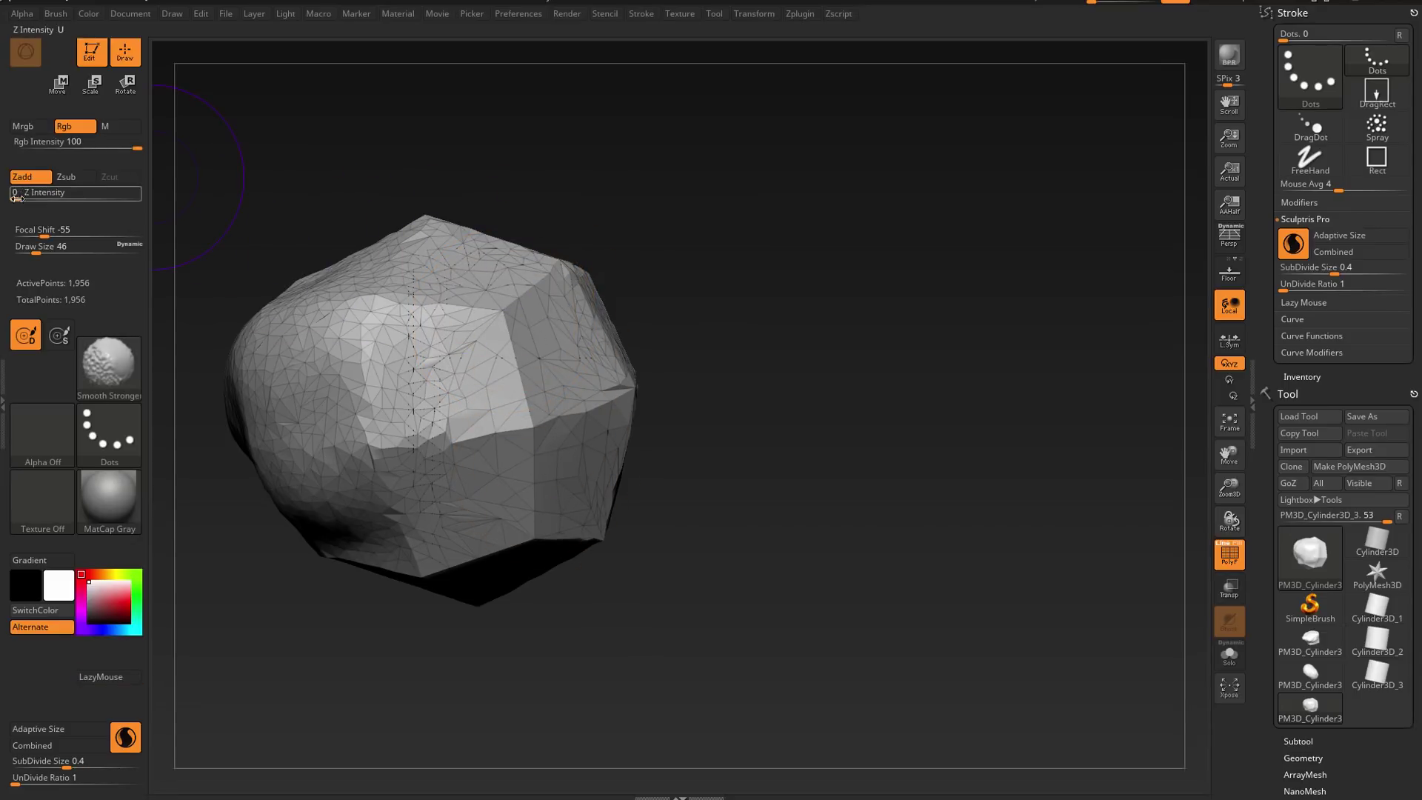
# - Set the Smooth Stronger brush's Z Intensity to 25 and smooth the angular faces around the form
pyautogui.moveTo(17, 195); pyautogui.dragTo(38, 195)
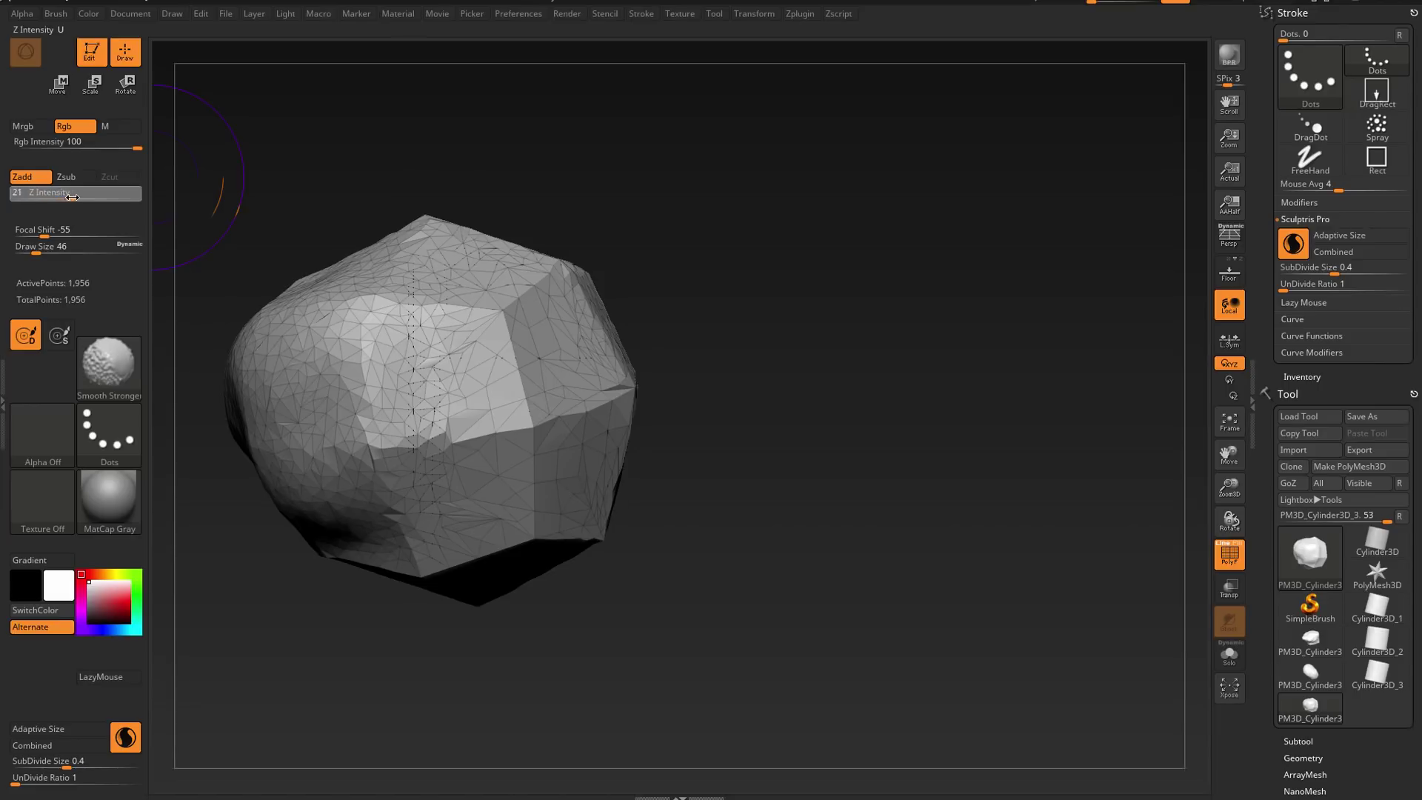
pyautogui.keyDown('alt'); pyautogui.moveTo(509, 338); pyautogui.dragTo(642, 337, button='right'); pyautogui.keyUp('alt')
pyautogui.moveTo(700, 406); pyautogui.dragTo(670, 411, button='right')
pyautogui.moveTo(671, 412); pyautogui.dragTo(670, 255)
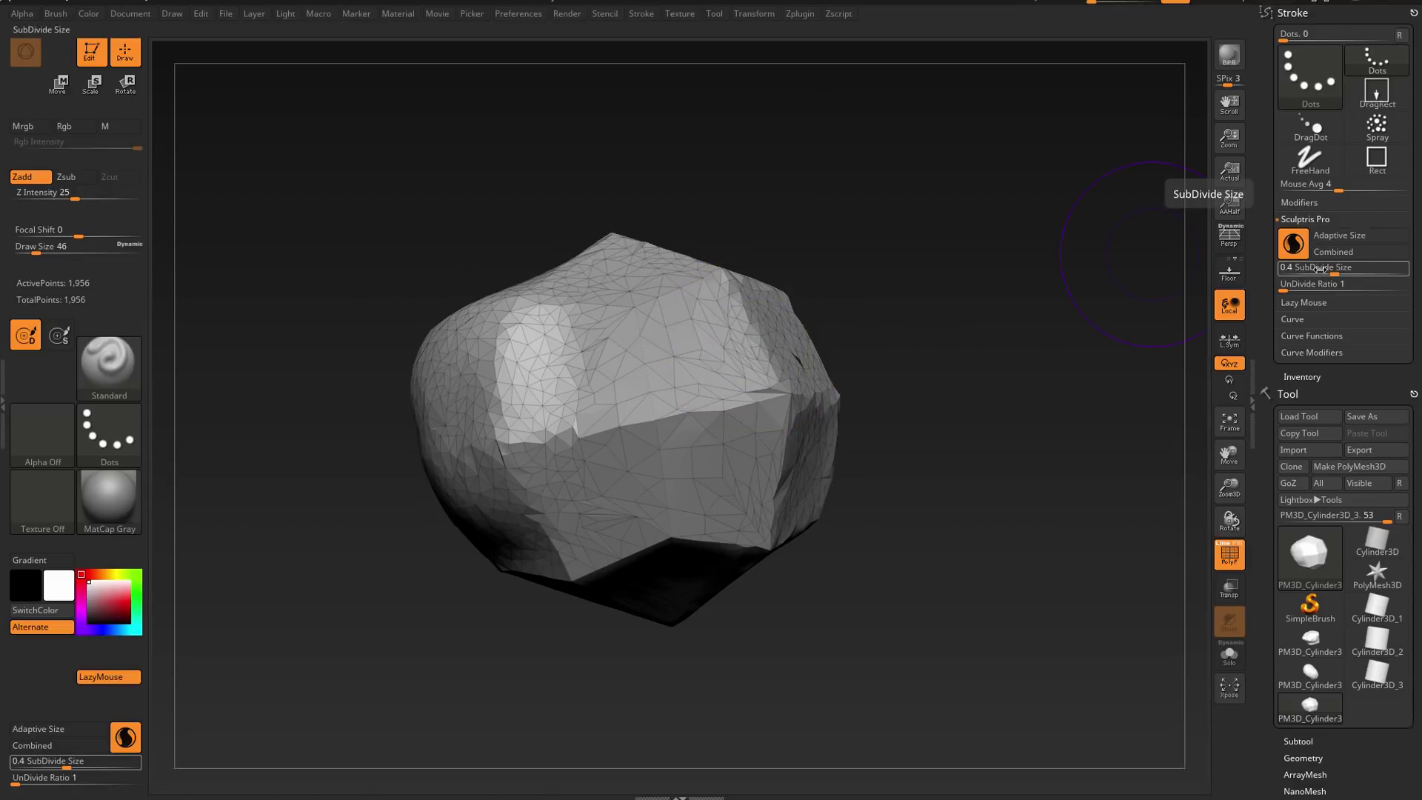
pyautogui.press('shift')
pyautogui.moveTo(699, 384)
pyautogui.keyDown('shift'); pyautogui.mouseDown()
pyautogui.moveTo(630, 444)
pyautogui.moveTo(593, 370)
pyautogui.moveTo(674, 311)
pyautogui.moveTo(768, 371)
pyautogui.moveTo(703, 437)
pyautogui.moveTo(563, 312)
pyautogui.moveTo(511, 415)
pyautogui.moveTo(689, 464)
pyautogui.moveTo(711, 533)
pyautogui.moveTo(533, 556)
pyautogui.moveTo(689, 363)
pyautogui.moveTo(611, 251)
pyautogui.moveTo(763, 307)
pyautogui.moveTo(774, 474)
pyautogui.moveTo(751, 407)
pyautogui.mouseUp(); pyautogui.keyUp('shift')
pyautogui.moveTo(883, 435); pyautogui.dragTo(761, 399)
pyautogui.moveTo(761, 399); pyautogui.dragTo(637, 404, button='right')
pyautogui.keyDown('alt'); pyautogui.moveTo(891, 263); pyautogui.dragTo(602, 252, button='right'); pyautogui.keyUp('alt')
pyautogui.moveTo(686, 352)
pyautogui.keyDown('shift'); pyautogui.mouseDown()
pyautogui.moveTo(686, 435)
pyautogui.moveTo(759, 452)
pyautogui.moveTo(719, 485)
pyautogui.mouseUp(); pyautogui.keyUp('shift')
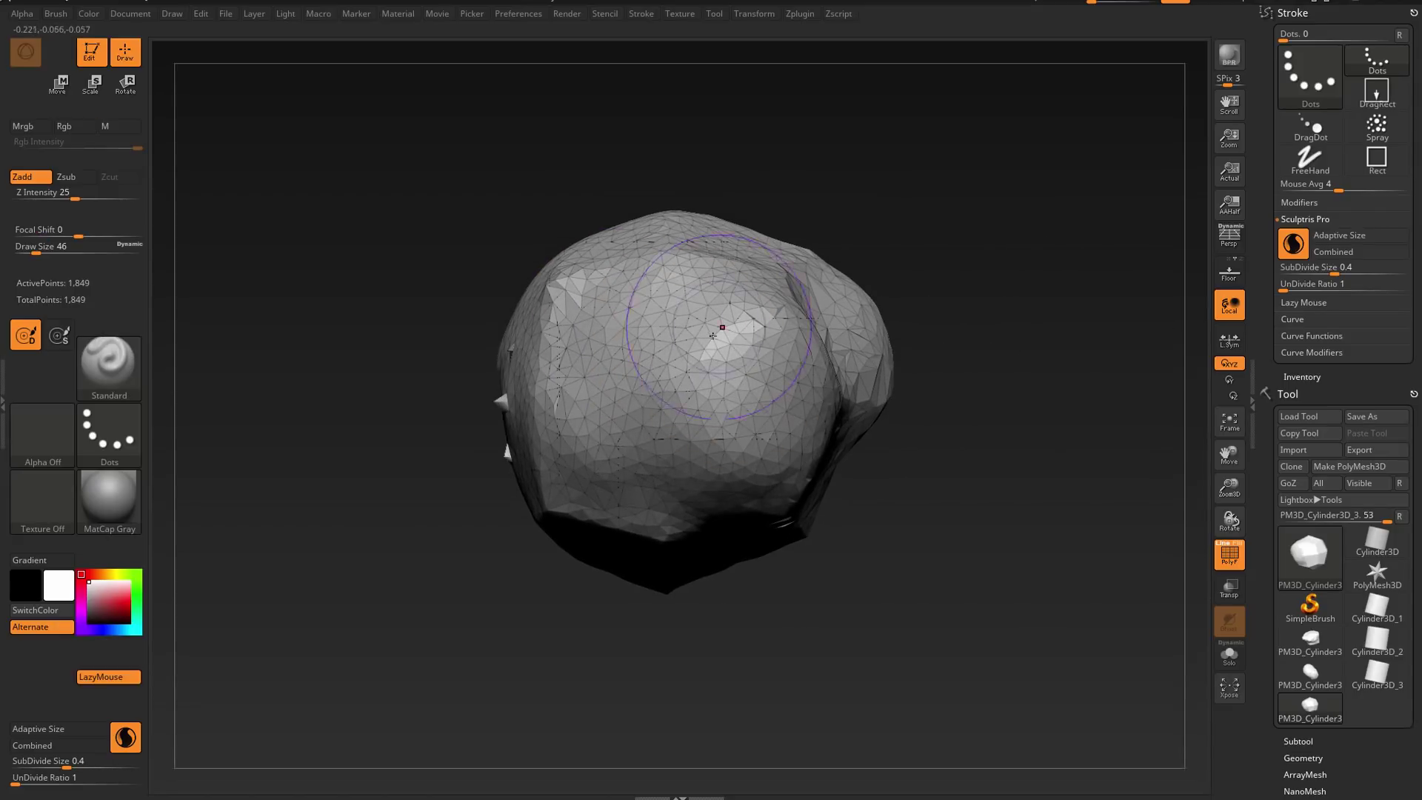
# - Sculpt raised strokes on the rounded side of the form with the Standard brush and smooth the adjoining surface
pyautogui.moveTo(719, 328)
pyautogui.mouseDown()
pyautogui.moveTo(662, 367)
pyautogui.moveTo(564, 314)
pyautogui.moveTo(662, 431)
pyautogui.moveTo(569, 430)
pyautogui.moveTo(602, 381)
pyautogui.moveTo(680, 380)
pyautogui.moveTo(663, 342)
pyautogui.moveTo(782, 323)
pyautogui.moveTo(637, 355)
pyautogui.mouseUp()
pyautogui.moveTo(437, 445); pyautogui.dragTo(630, 434)
pyautogui.moveTo(518, 303)
pyautogui.keyDown('shift'); pyautogui.mouseDown()
pyautogui.moveTo(480, 348)
pyautogui.moveTo(453, 493)
pyautogui.mouseUp(); pyautogui.keyUp('shift')
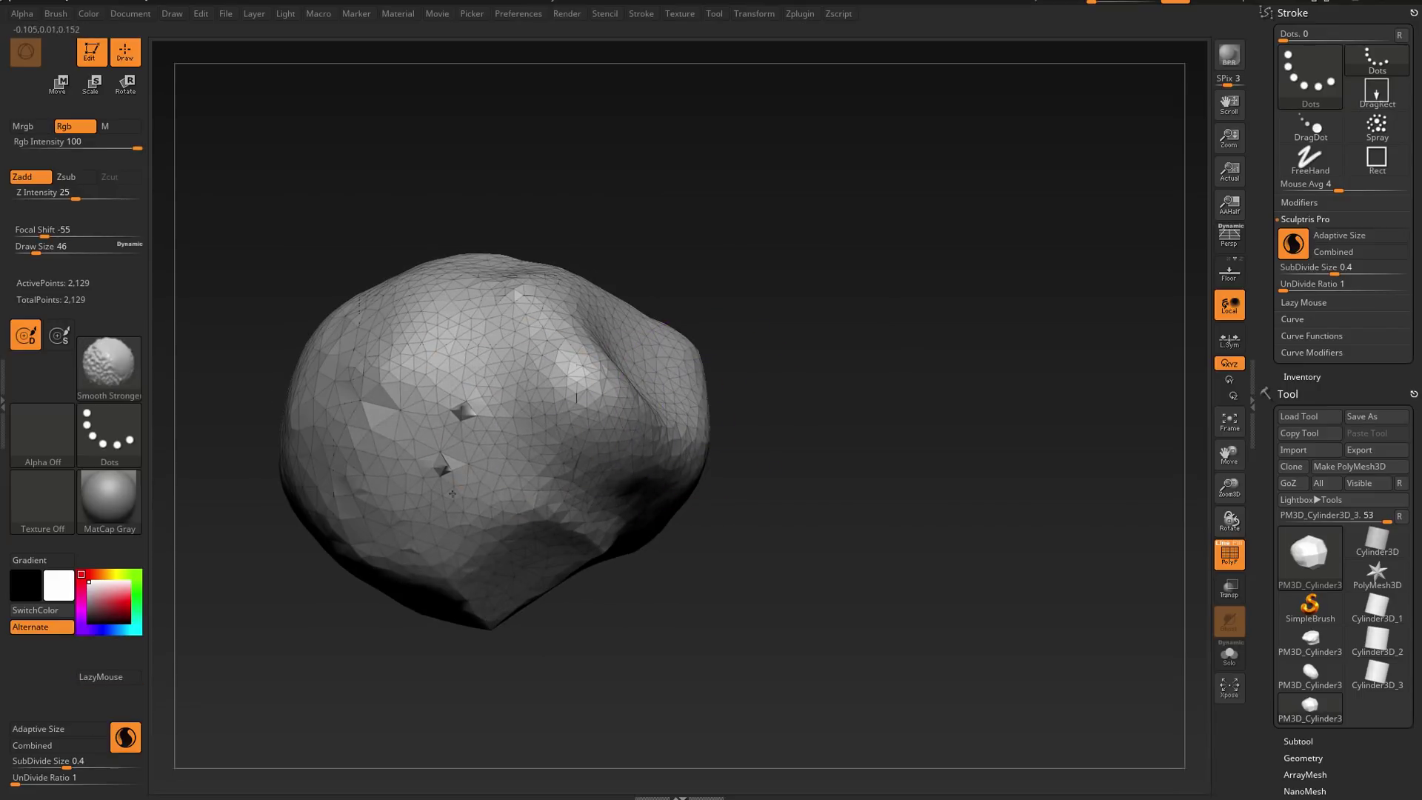
pyautogui.moveTo(452, 493); pyautogui.dragTo(311, 477, button='right')
pyautogui.keyDown('alt'); pyautogui.moveTo(654, 460); pyautogui.dragTo(590, 458, button='right'); pyautogui.keyUp('alt')
pyautogui.keyDown('ctrl'); pyautogui.moveTo(590, 348); pyautogui.dragTo(624, 302, button='right'); pyautogui.keyUp('ctrl')
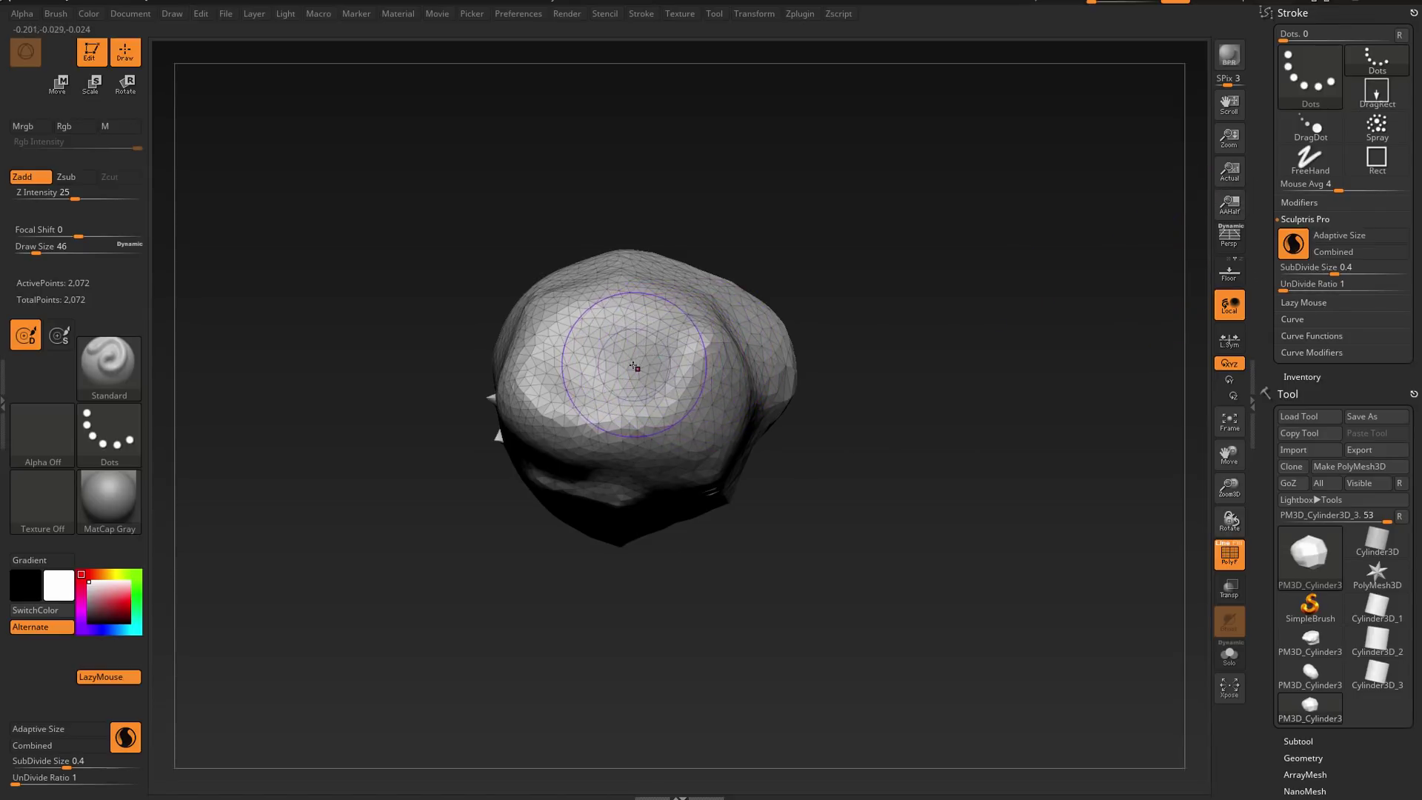
pyautogui.moveTo(617, 364); pyautogui.dragTo(653, 369, button='right')
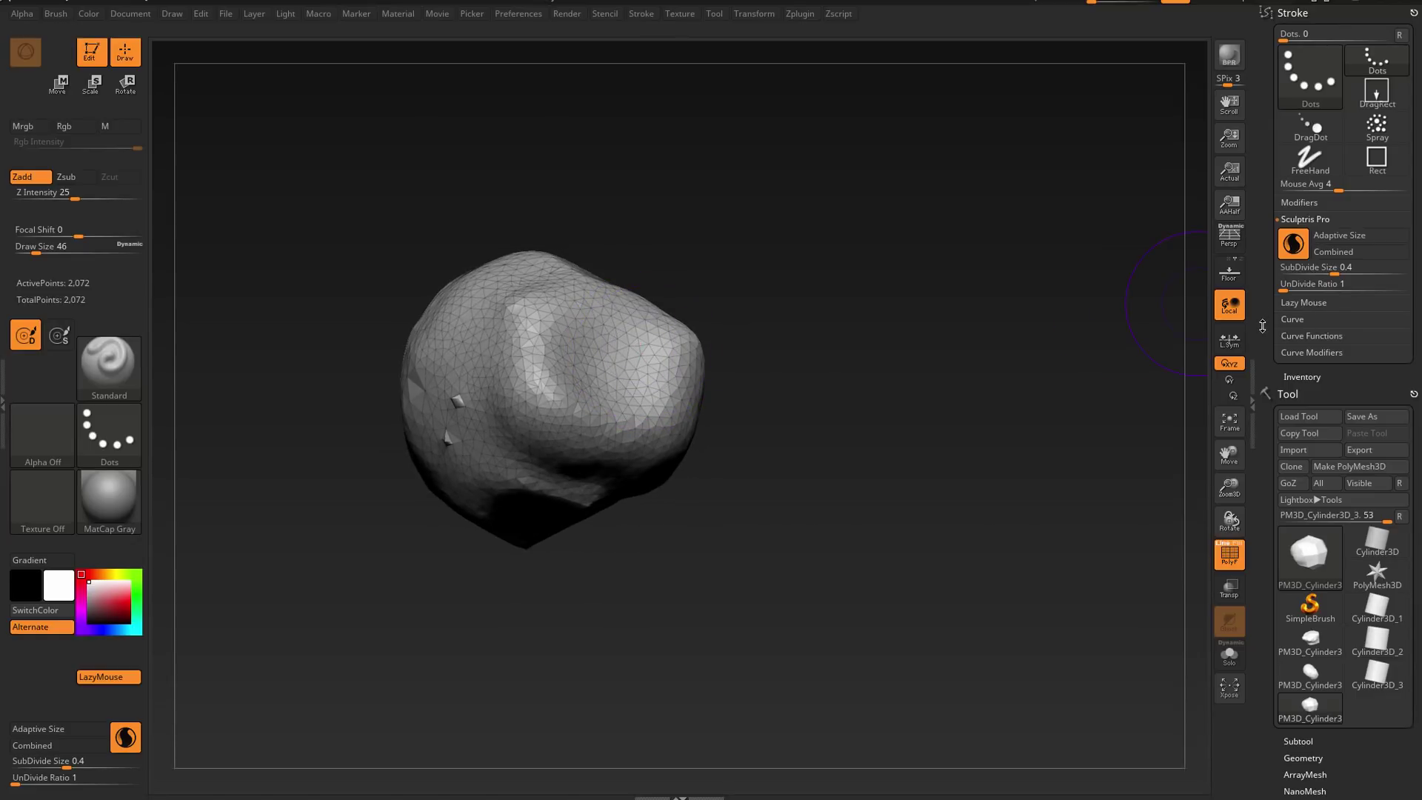
# - Open the tool's Geometry settings and examine the Tessimate options, including Tesselate, Decimate and Polygons Size
pyautogui.moveTo(1265, 324); pyautogui.dragTo(1265, 221)
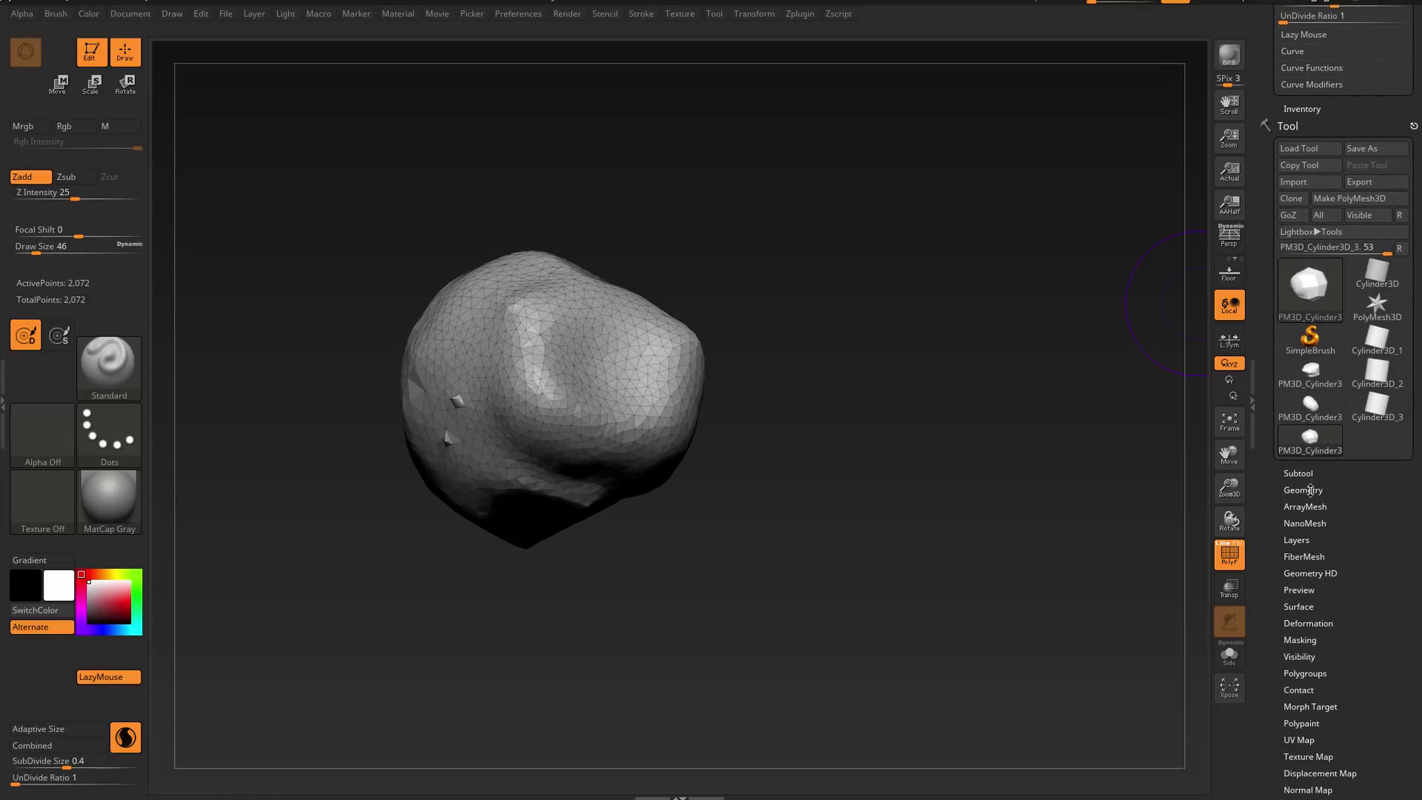
pyautogui.click(1311, 489)
pyautogui.moveTo(1263, 538); pyautogui.dragTo(1270, 433)
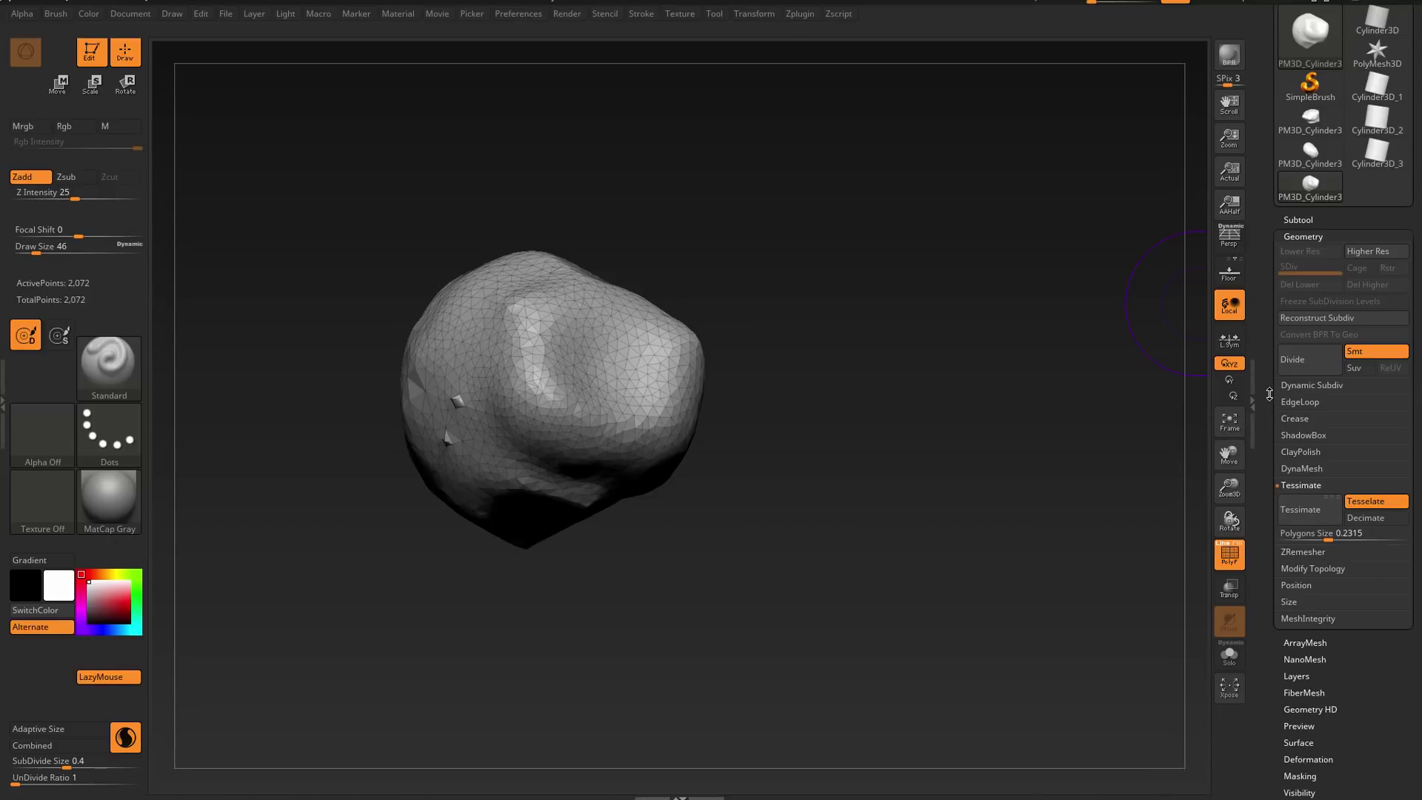
pyautogui.scroll(6, 1277, 535)
pyautogui.scroll(2, 1271, 567)
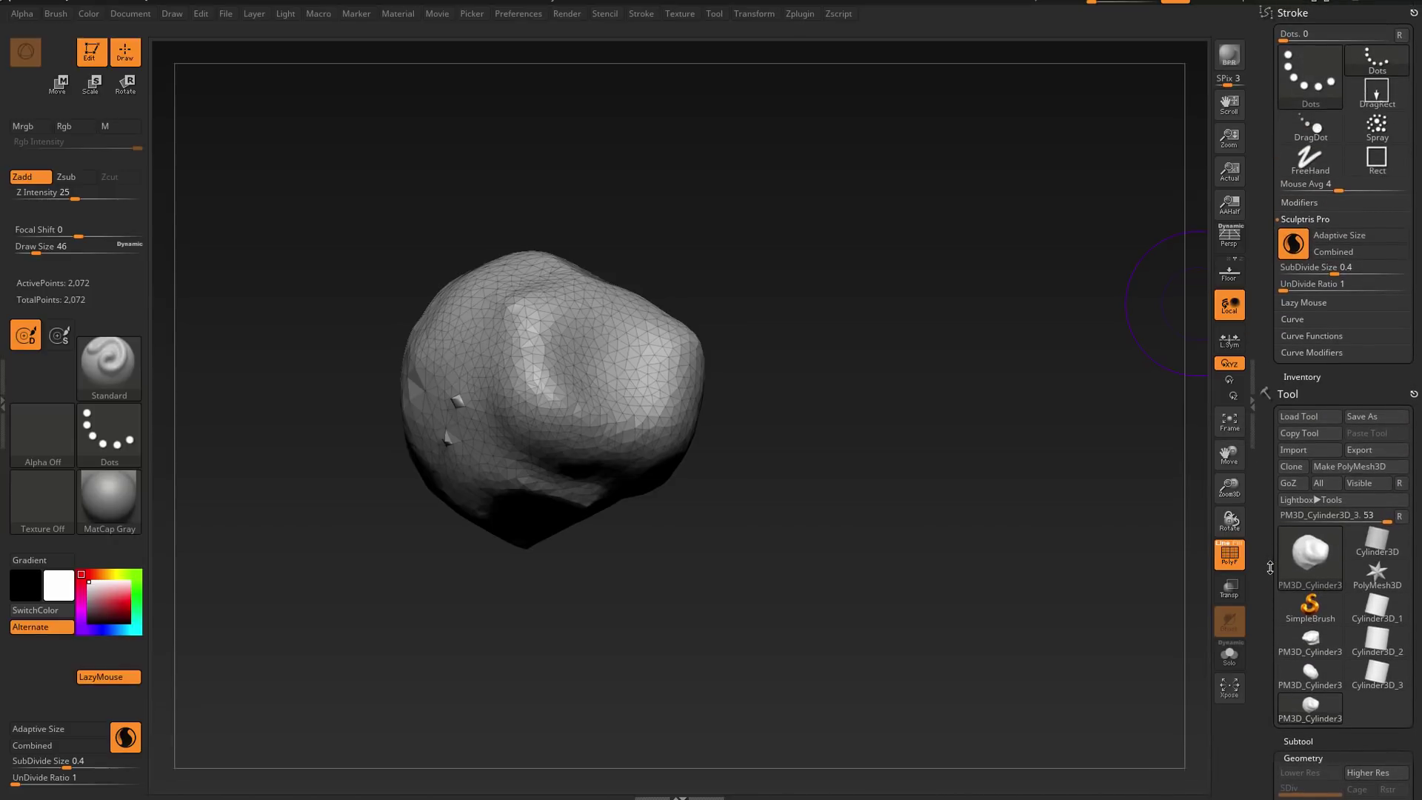
# - Set the Standard brush's Z Intensity to 0 and Draw Size to 91, and brush over the uneven faces to retessellate them
pyautogui.keyDown('alt'); pyautogui.moveTo(541, 342); pyautogui.dragTo(671, 396, button='right'); pyautogui.keyUp('alt')
pyautogui.keyDown('alt'); pyautogui.moveTo(592, 363); pyautogui.dragTo(688, 374, button='right'); pyautogui.keyUp('alt')
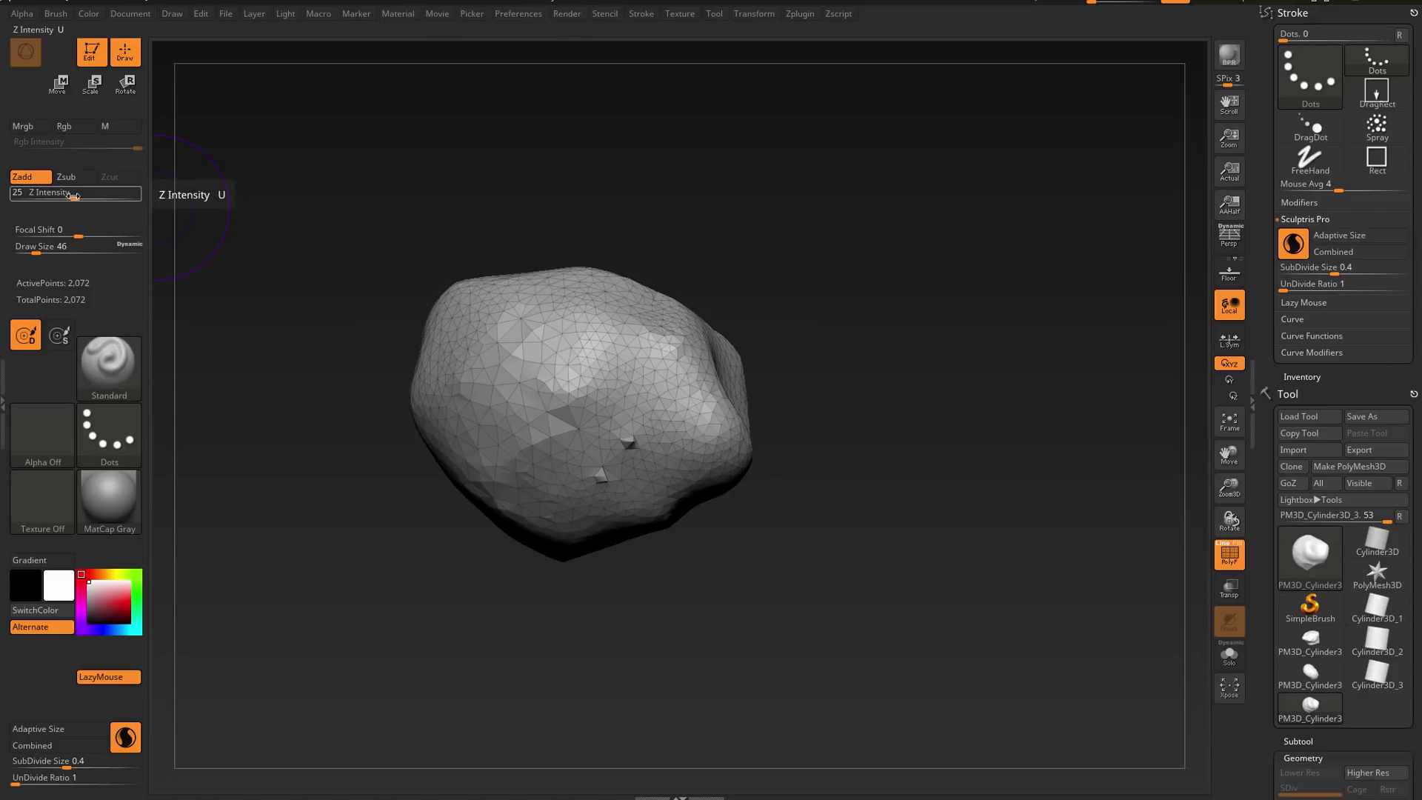
pyautogui.moveTo(57, 198); pyautogui.dragTo(15, 194)
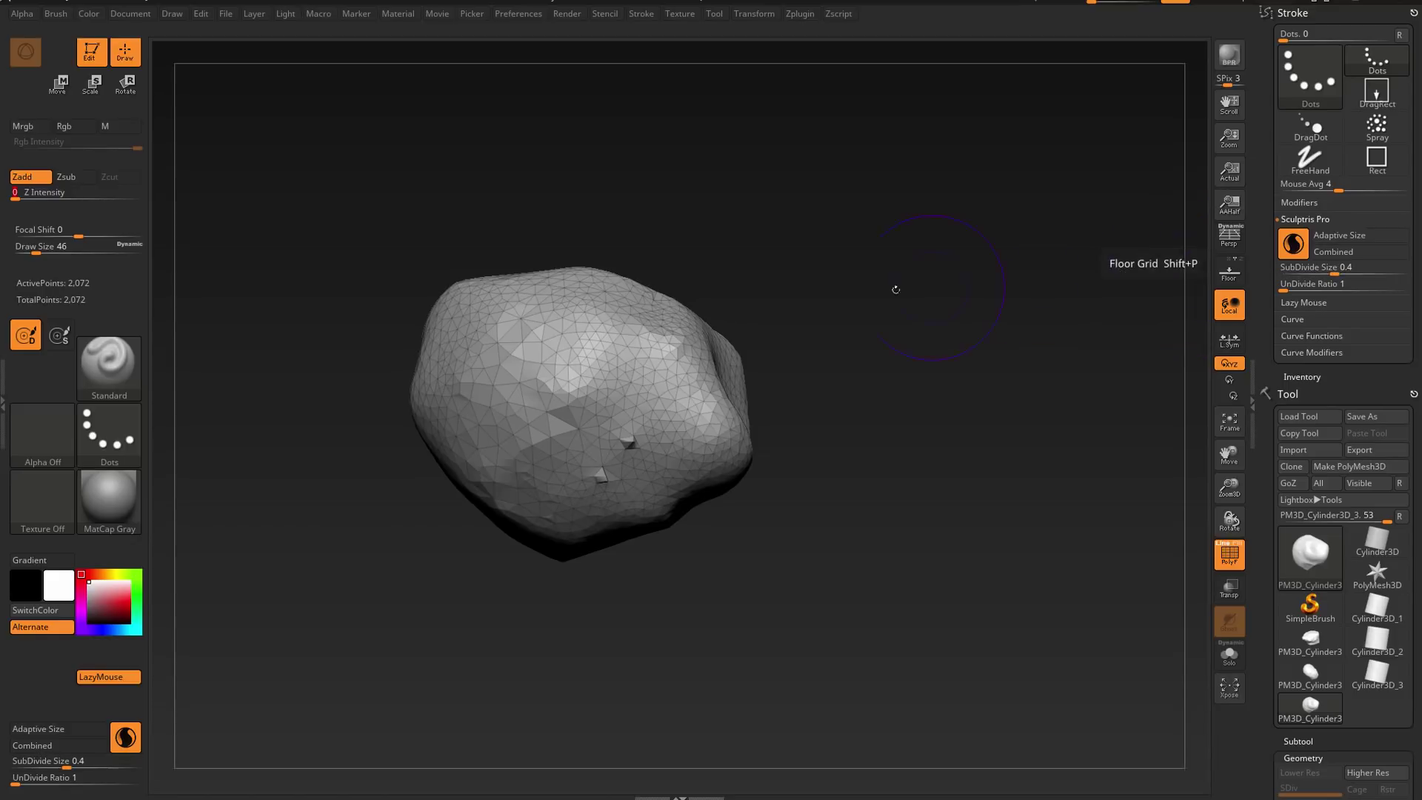
pyautogui.press('s')
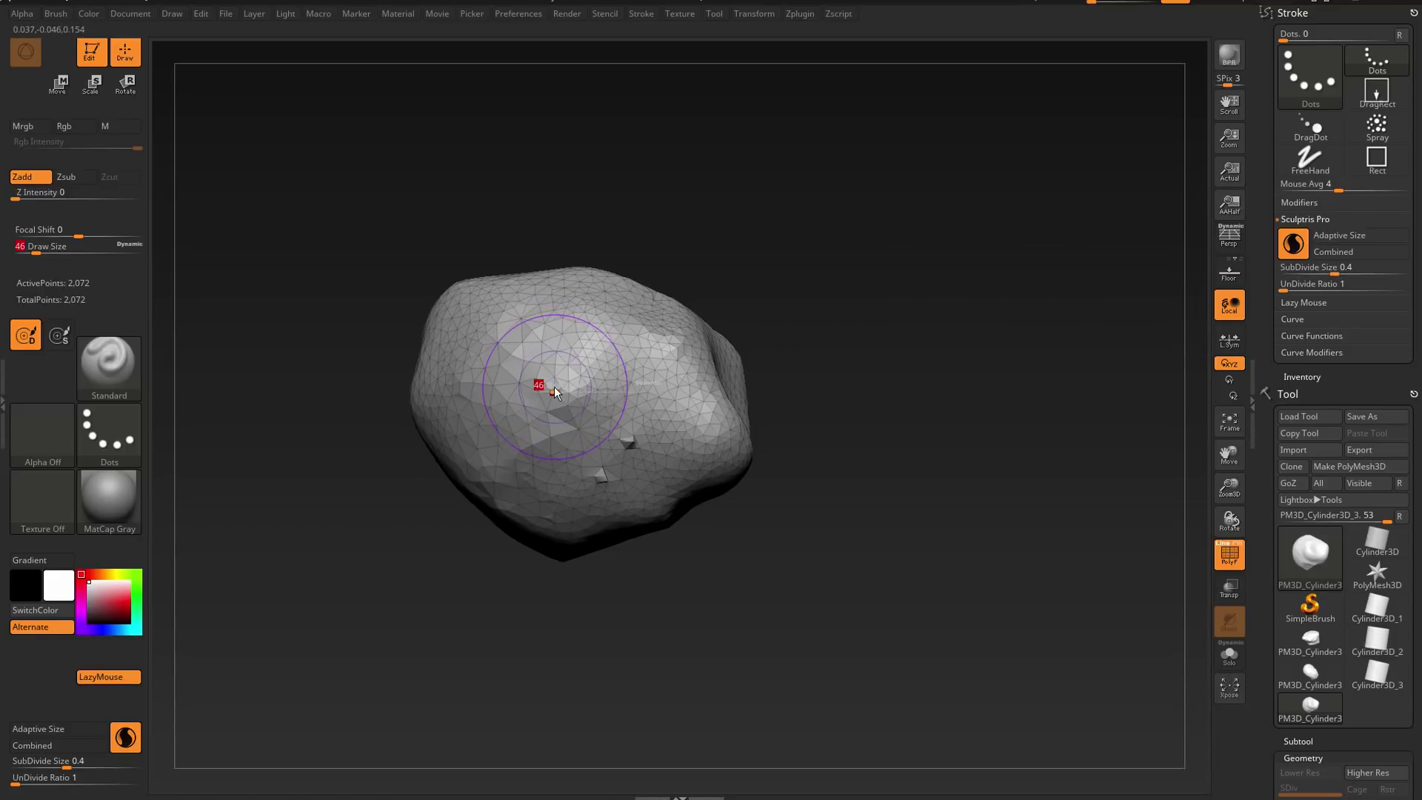
pyautogui.moveTo(554, 389); pyautogui.dragTo(564, 377)
pyautogui.hotkey('ctrl', 'z')
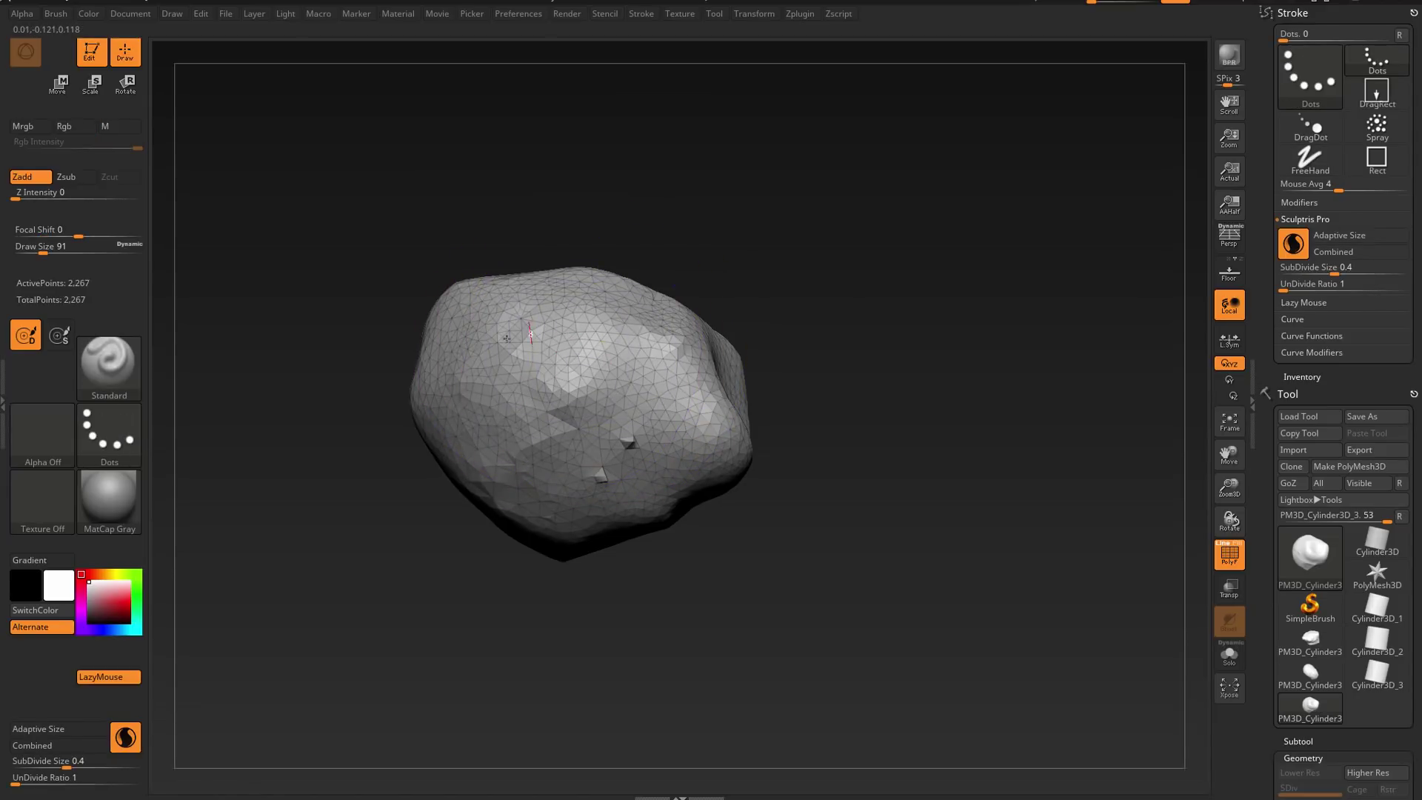
# - Brush over the other sides of the form with the zero-intensity Standard brush to even out the triangle size
pyautogui.moveTo(638, 471); pyautogui.dragTo(684, 421, button='right')
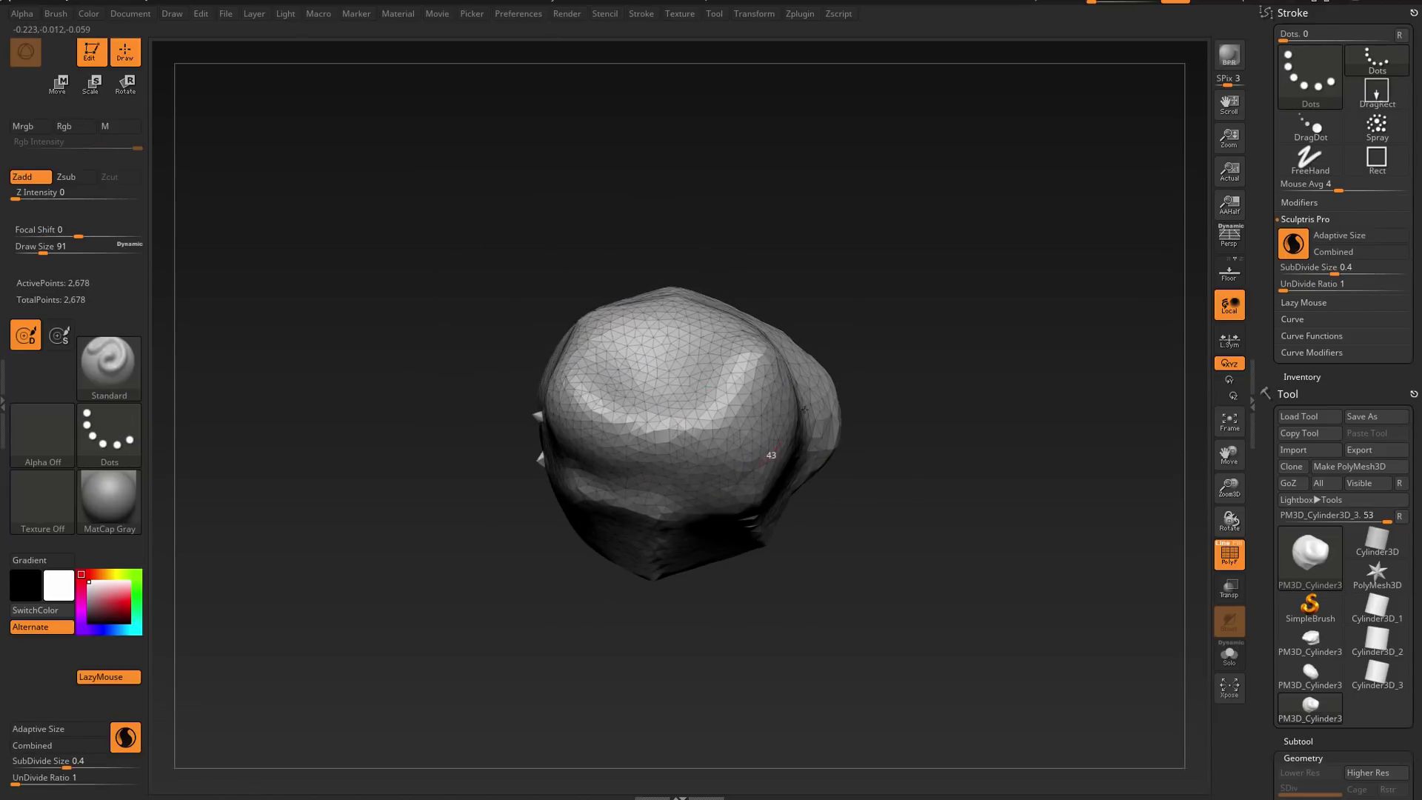
pyautogui.moveTo(804, 409); pyautogui.dragTo(677, 376)
pyautogui.moveTo(822, 385); pyautogui.dragTo(720, 389, button='right')
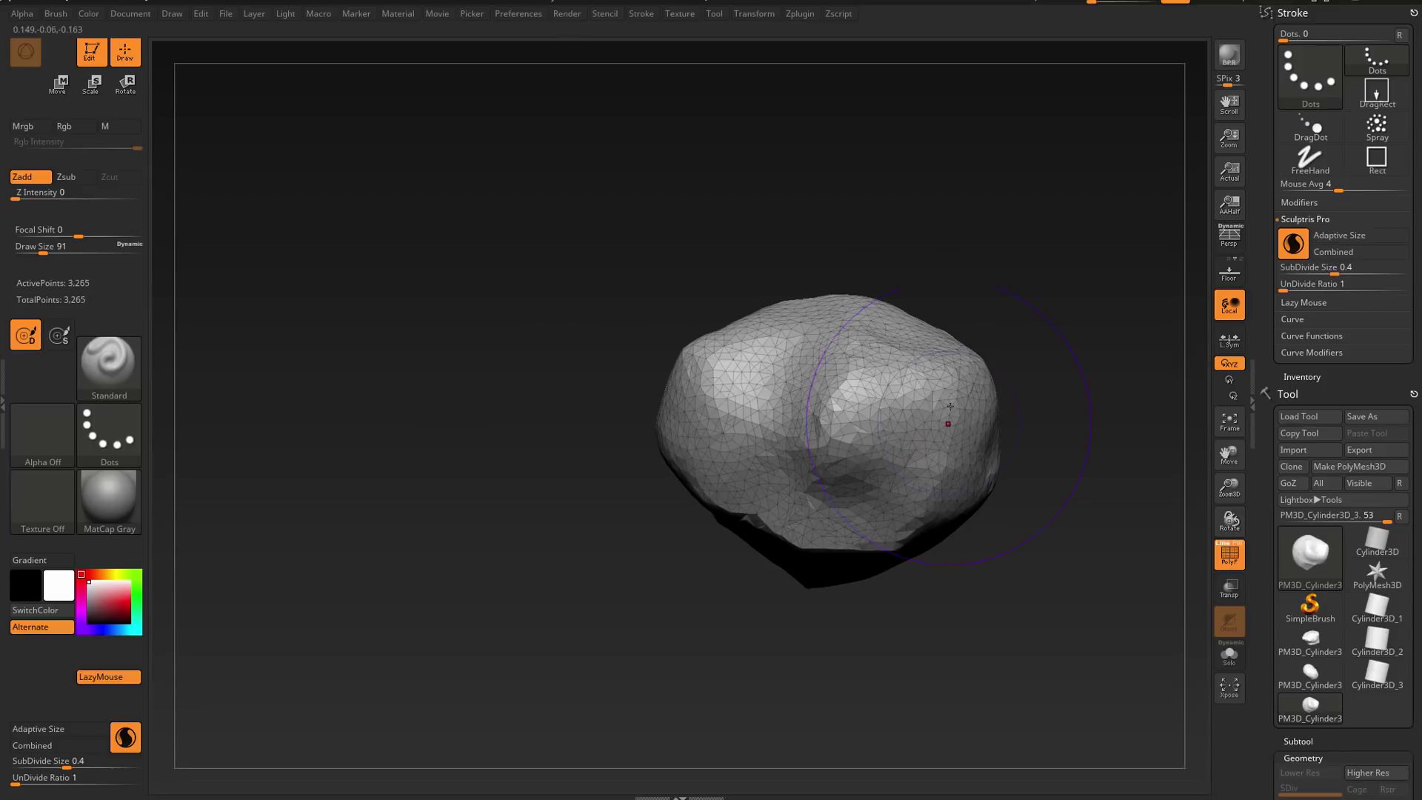
pyautogui.moveTo(951, 406); pyautogui.dragTo(918, 346, button='right')
pyautogui.moveTo(911, 496)
pyautogui.mouseDown()
pyautogui.moveTo(867, 519)
pyautogui.moveTo(822, 445)
pyautogui.mouseUp()
pyautogui.moveTo(815, 412)
pyautogui.mouseDown(button='right')
pyautogui.moveTo(868, 574)
pyautogui.moveTo(863, 556)
pyautogui.mouseUp(button='right')
# - Set the Smooth Stronger brush's Z Intensity to 0 and brush around the form to reduce its triangles
pyautogui.press('shift')
pyautogui.moveTo(71, 194); pyautogui.dragTo(10, 195)
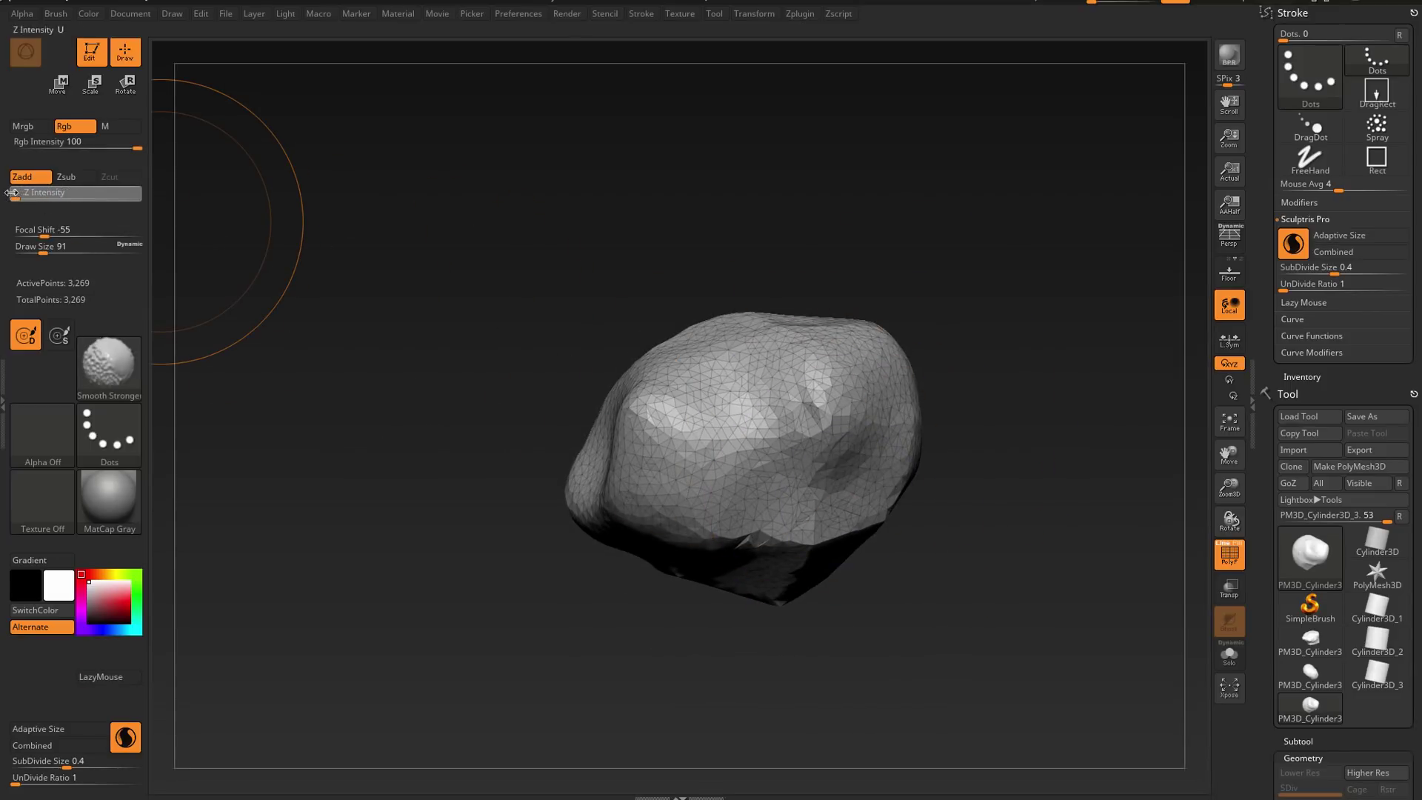
pyautogui.moveTo(670, 376)
pyautogui.keyDown('shift'); pyautogui.mouseDown()
pyautogui.moveTo(711, 371)
pyautogui.moveTo(728, 391)
pyautogui.moveTo(689, 403)
pyautogui.mouseUp(); pyautogui.keyUp('shift')
pyautogui.moveTo(415, 474); pyautogui.dragTo(592, 481)
pyautogui.keyDown('shift'); pyautogui.moveTo(518, 350); pyautogui.dragTo(590, 338); pyautogui.keyUp('shift')
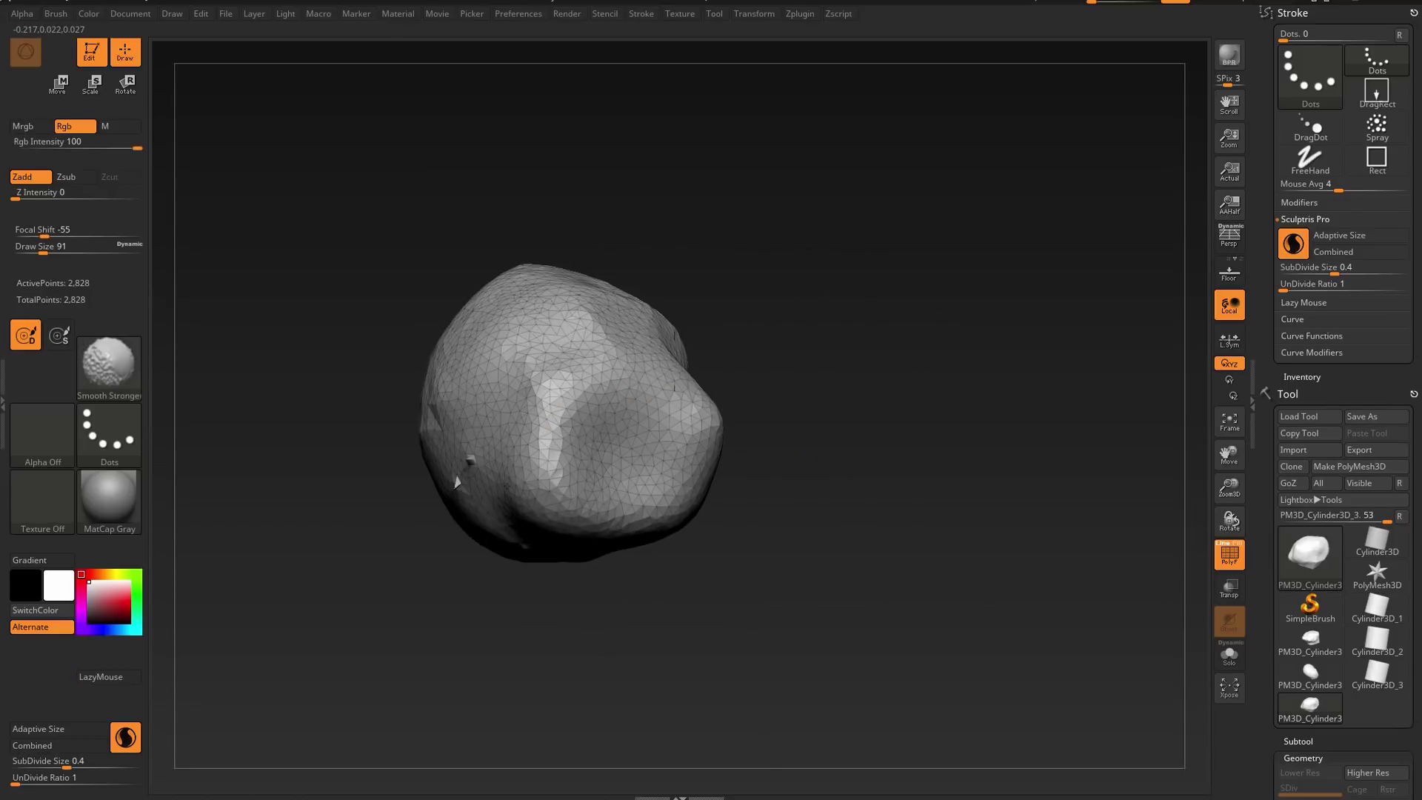
pyautogui.hotkey('ctrl', 'z')
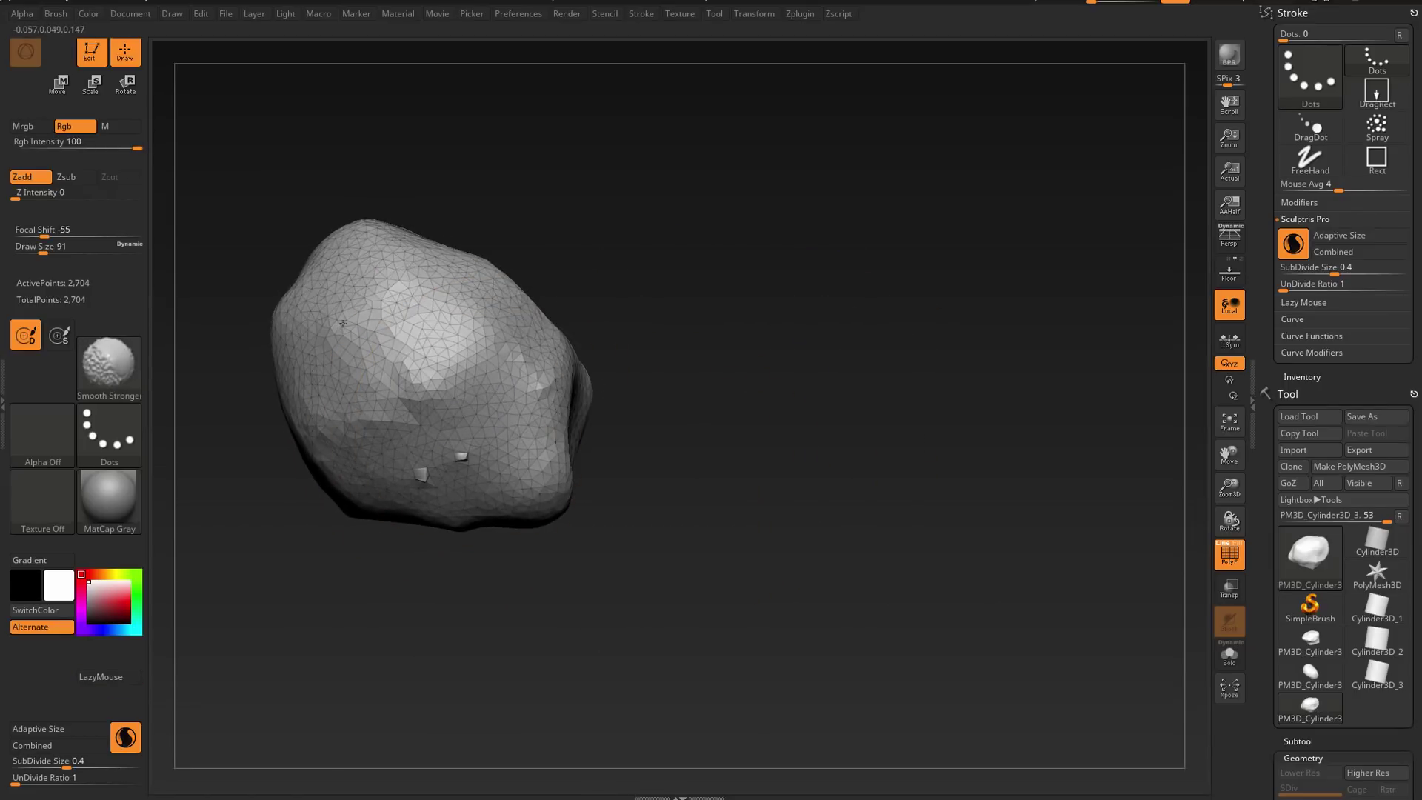
pyautogui.hotkey('ctrl', 'z')
pyautogui.moveTo(597, 427); pyautogui.dragTo(483, 344)
pyautogui.moveTo(591, 466); pyautogui.dragTo(590, 512)
pyautogui.keyDown('shift'); pyautogui.moveTo(591, 320); pyautogui.dragTo(659, 334); pyautogui.keyUp('shift')
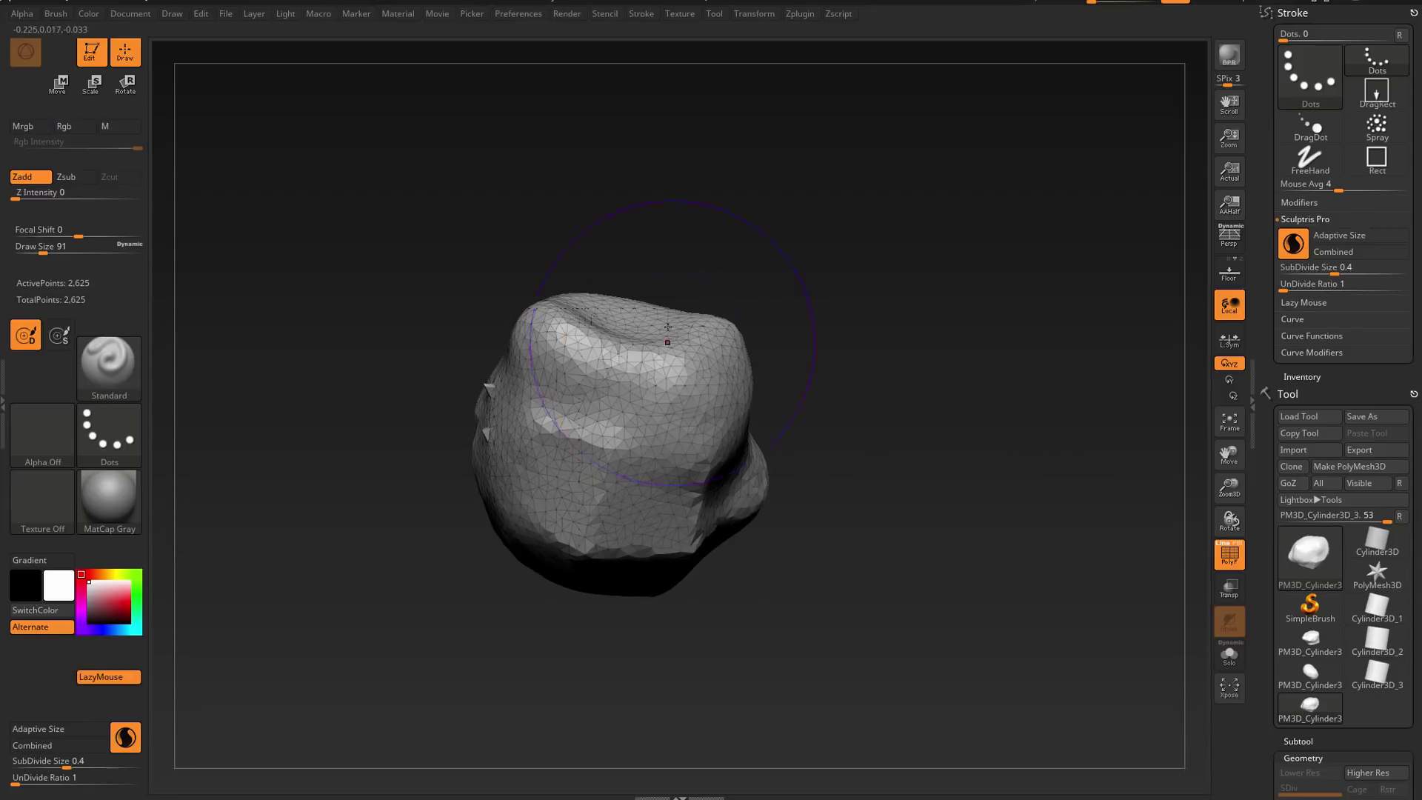
# - Set the Draw Size of the Standard brush to 49
pyautogui.moveTo(667, 335)
pyautogui.mouseDown(button='right')
pyautogui.moveTo(645, 429)
pyautogui.moveTo(689, 426)
pyautogui.mouseUp(button='right')
pyautogui.keyDown('alt'); pyautogui.moveTo(634, 315); pyautogui.dragTo(664, 424, button='right'); pyautogui.keyUp('alt')
pyautogui.moveTo(670, 368)
pyautogui.mouseDown(button='right')
pyautogui.moveTo(695, 403)
pyautogui.moveTo(691, 388)
pyautogui.mouseUp(button='right')
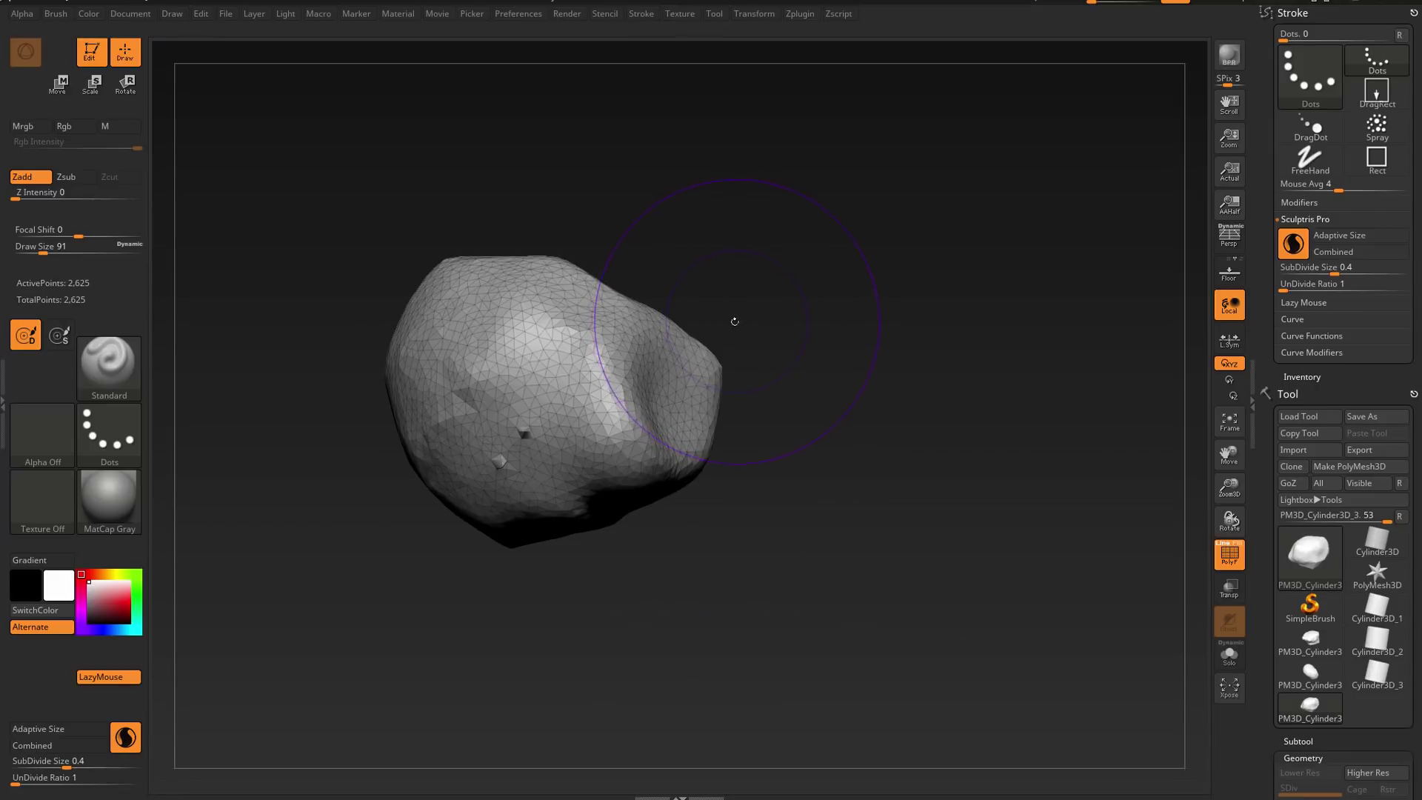
pyautogui.press('s')
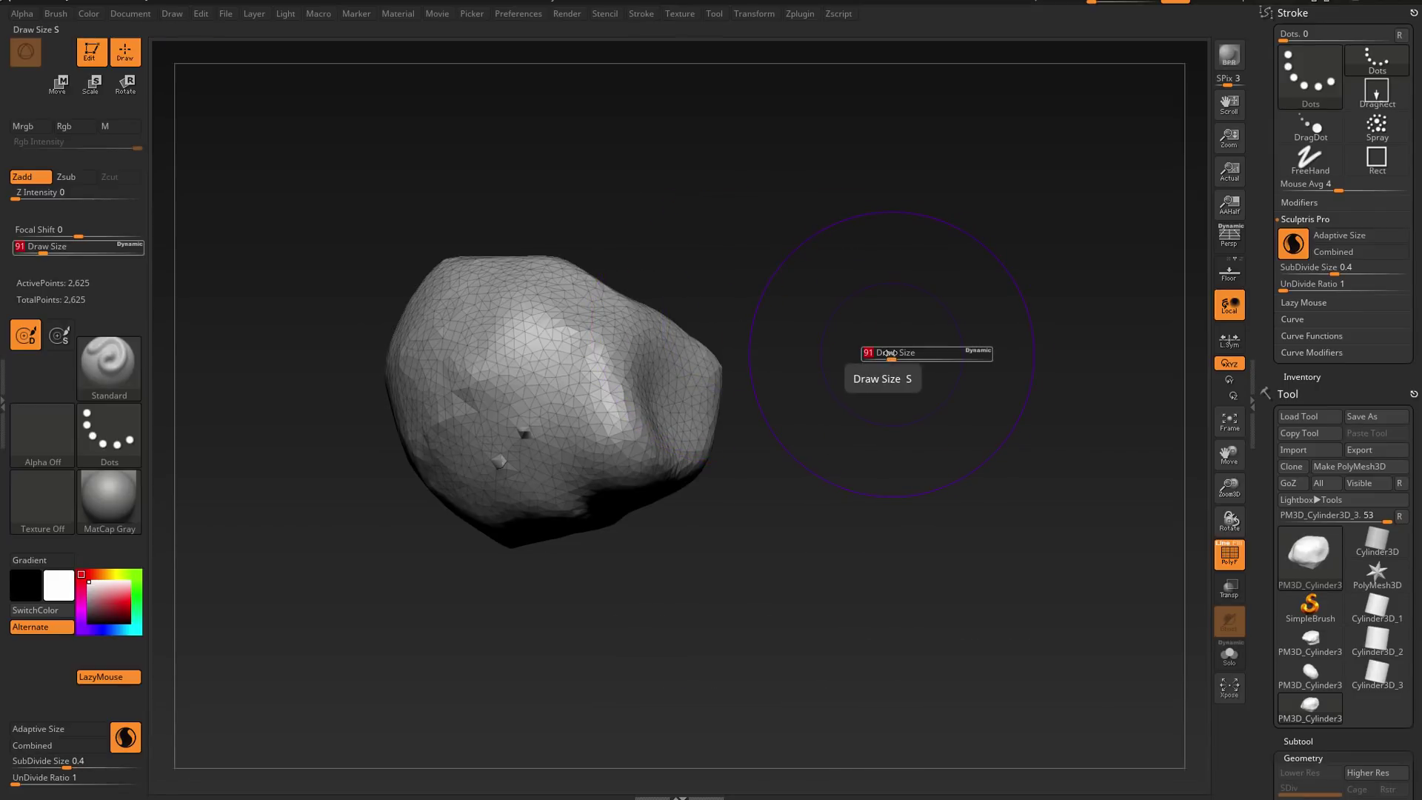
pyautogui.moveTo(891, 353); pyautogui.dragTo(884, 352)
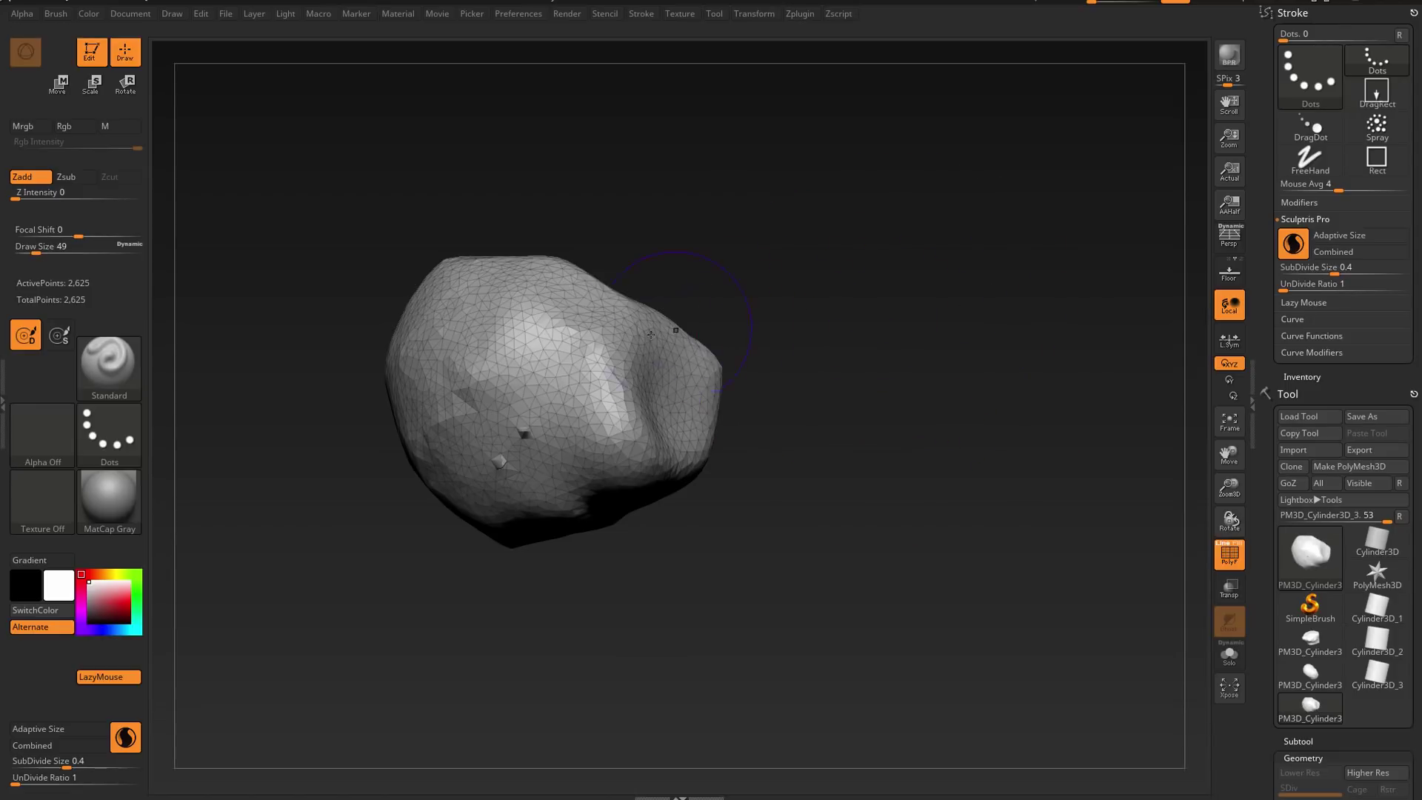
# - Set the Standard brush's Z Intensity to 34 and the Sculptris Pro SubDivide Size to 0.2
pyautogui.click(60, 191)
pyautogui.write('9')
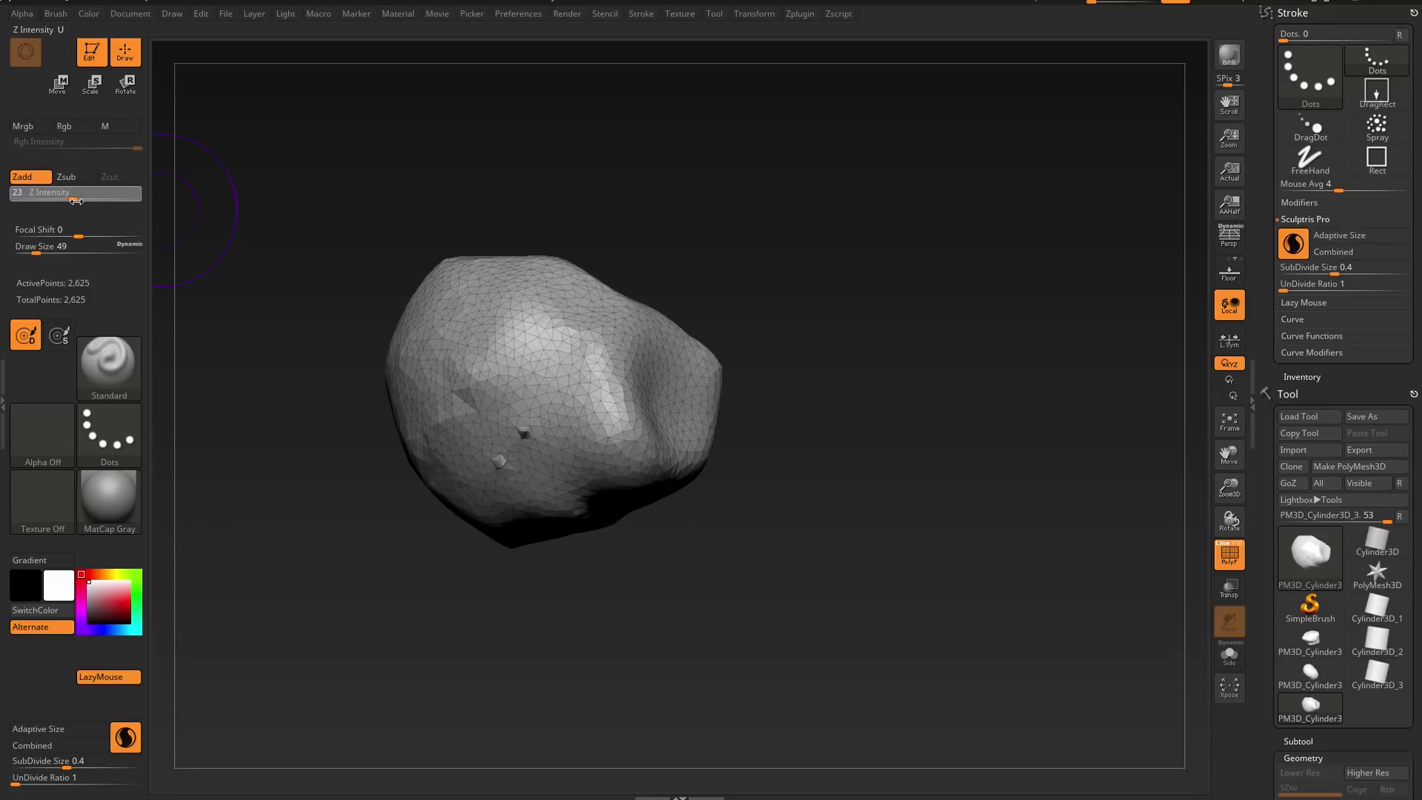
pyautogui.moveTo(82, 202); pyautogui.dragTo(88, 201)
pyautogui.keyDown('alt'); pyautogui.moveTo(704, 371); pyautogui.dragTo(889, 396, button='right'); pyautogui.keyUp('alt')
pyautogui.moveTo(1334, 271); pyautogui.dragTo(1324, 270)
pyautogui.click(1324, 269)
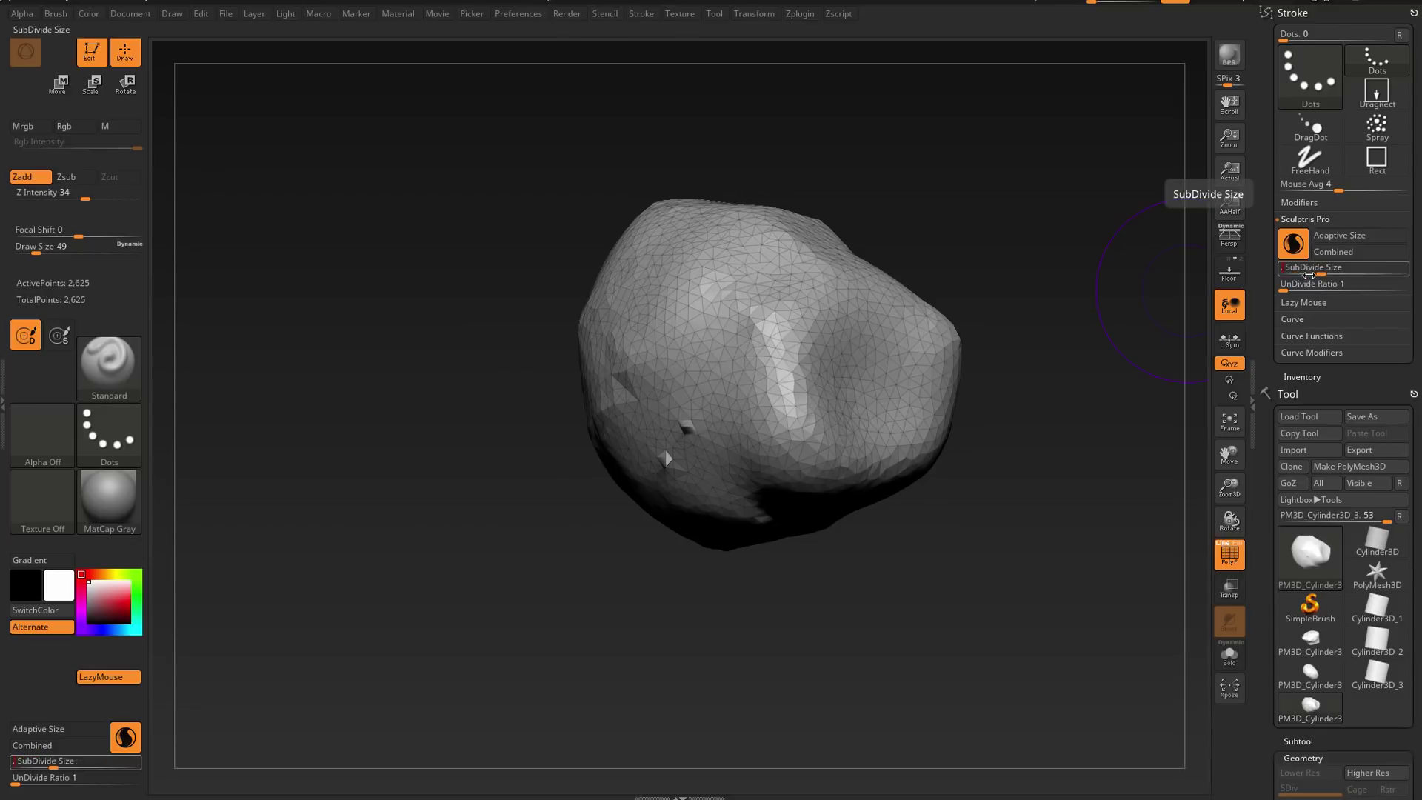
pyautogui.write('0.2')
pyautogui.press('Return')
# - Sculpt raised, more finely tessellated bulges on the front of the form with the Standard brush
pyautogui.moveTo(818, 271)
pyautogui.mouseDown()
pyautogui.moveTo(726, 414)
pyautogui.moveTo(659, 296)
pyautogui.moveTo(667, 237)
pyautogui.moveTo(820, 290)
pyautogui.moveTo(785, 414)
pyautogui.moveTo(681, 348)
pyautogui.moveTo(652, 470)
pyautogui.moveTo(696, 409)
pyautogui.mouseUp()
pyautogui.press('shift')
pyautogui.moveTo(696, 410); pyautogui.dragTo(726, 390, button='right')
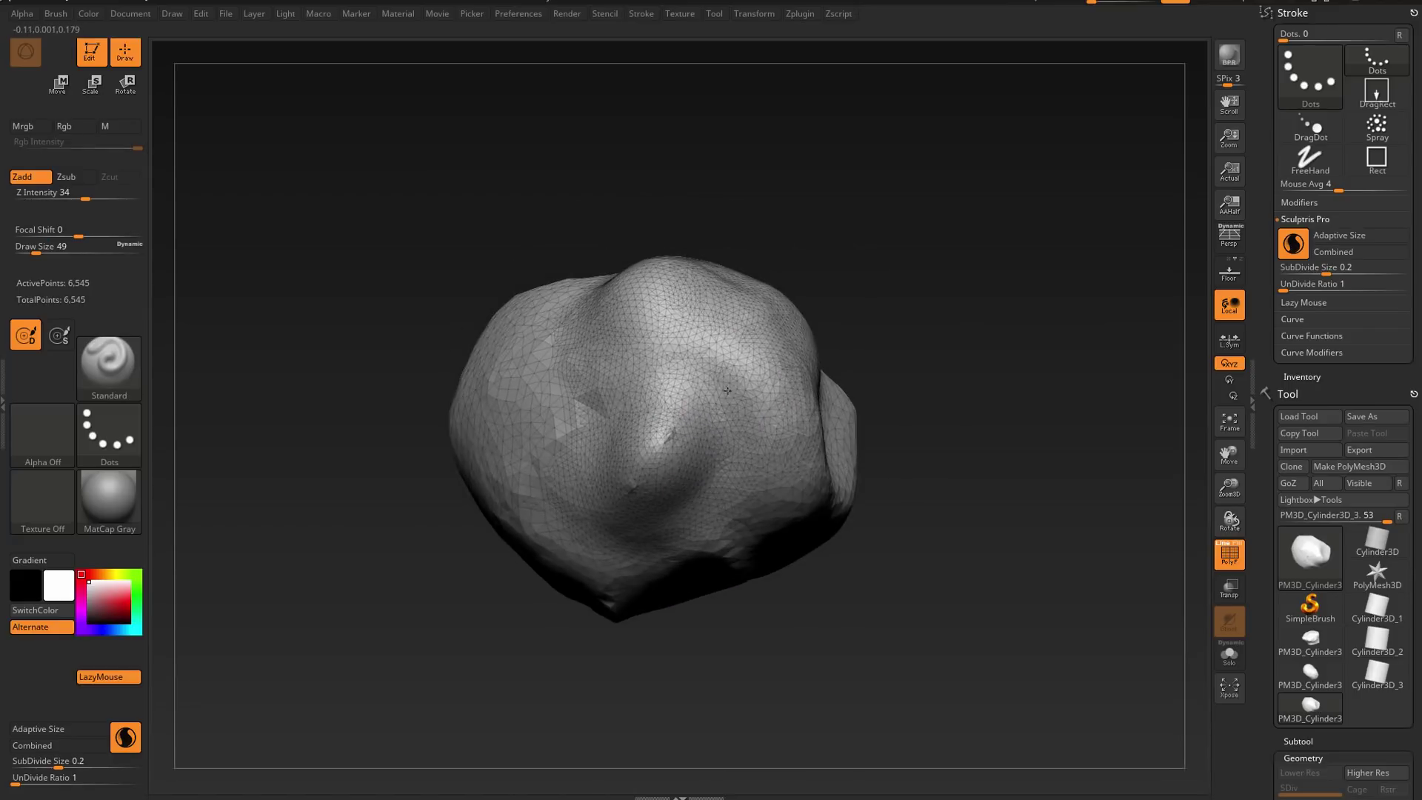
pyautogui.moveTo(726, 407)
pyautogui.mouseDown()
pyautogui.moveTo(747, 438)
pyautogui.moveTo(715, 511)
pyautogui.mouseUp()
pyautogui.moveTo(748, 326); pyautogui.dragTo(733, 437, button='right')
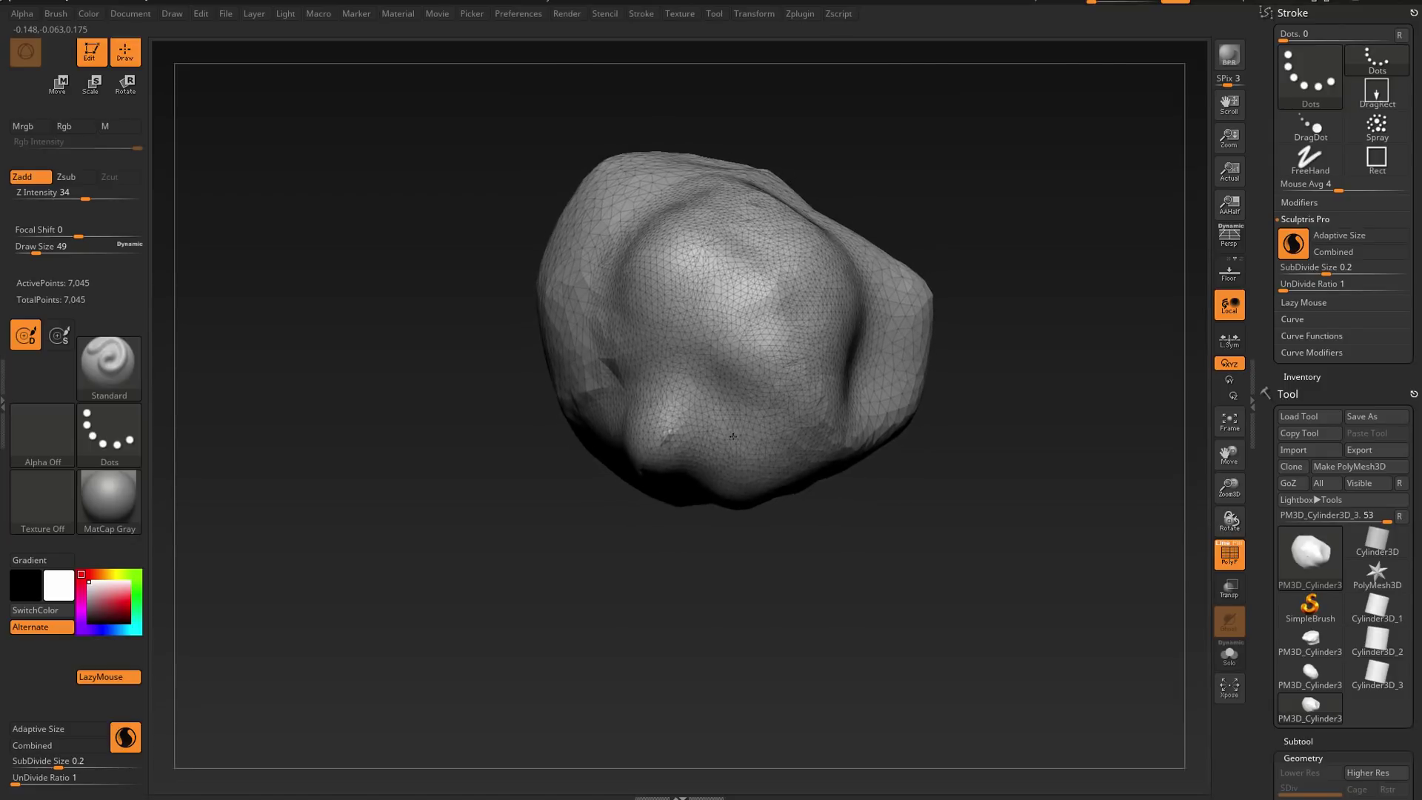
# - Set the Smooth Stronger brush's Z Intensity to 4 and smooth the small bump low on the form
pyautogui.press('shift')
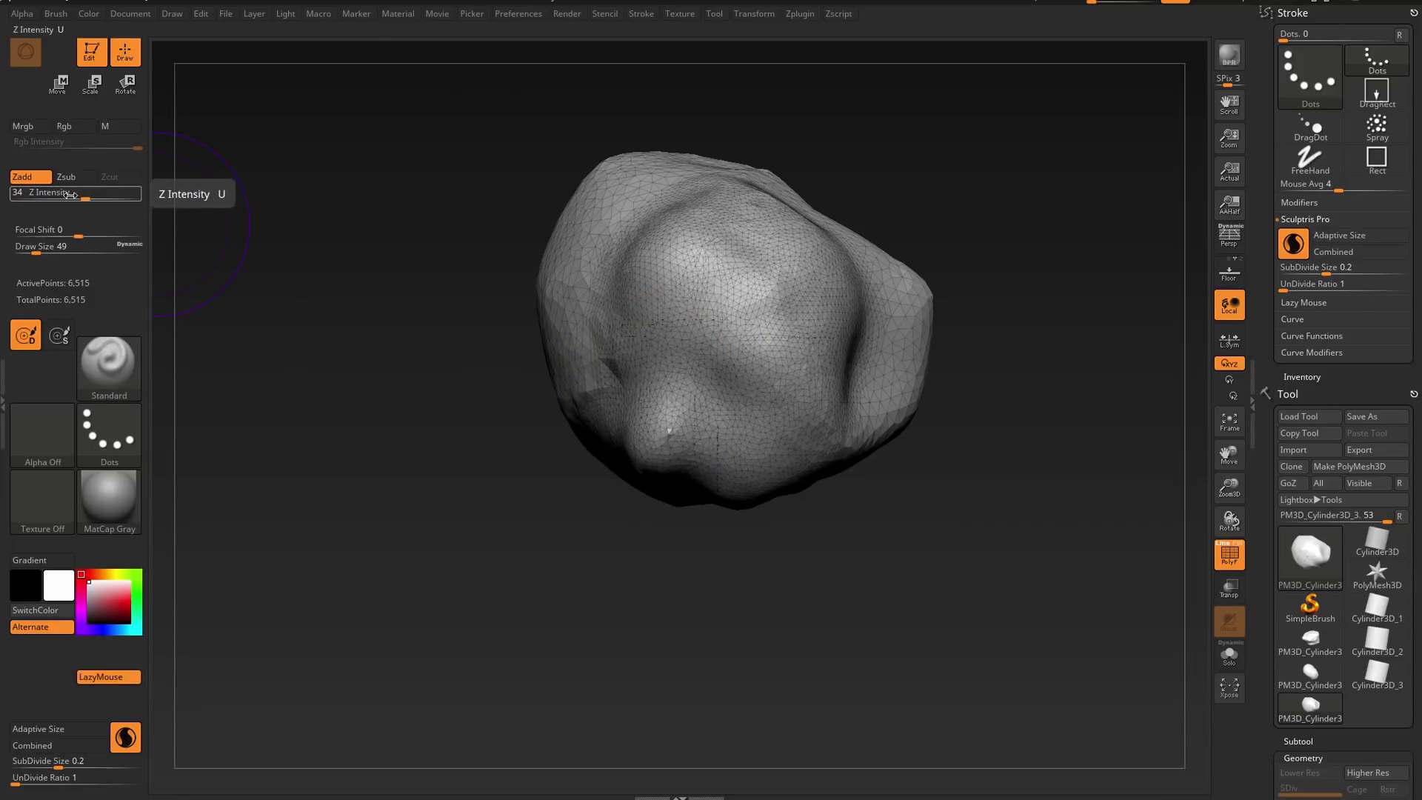
pyautogui.press('shift')
pyautogui.moveTo(23, 193); pyautogui.dragTo(40, 194)
pyautogui.keyDown('shift'); pyautogui.moveTo(676, 416); pyautogui.dragTo(681, 422); pyautogui.keyUp('shift')
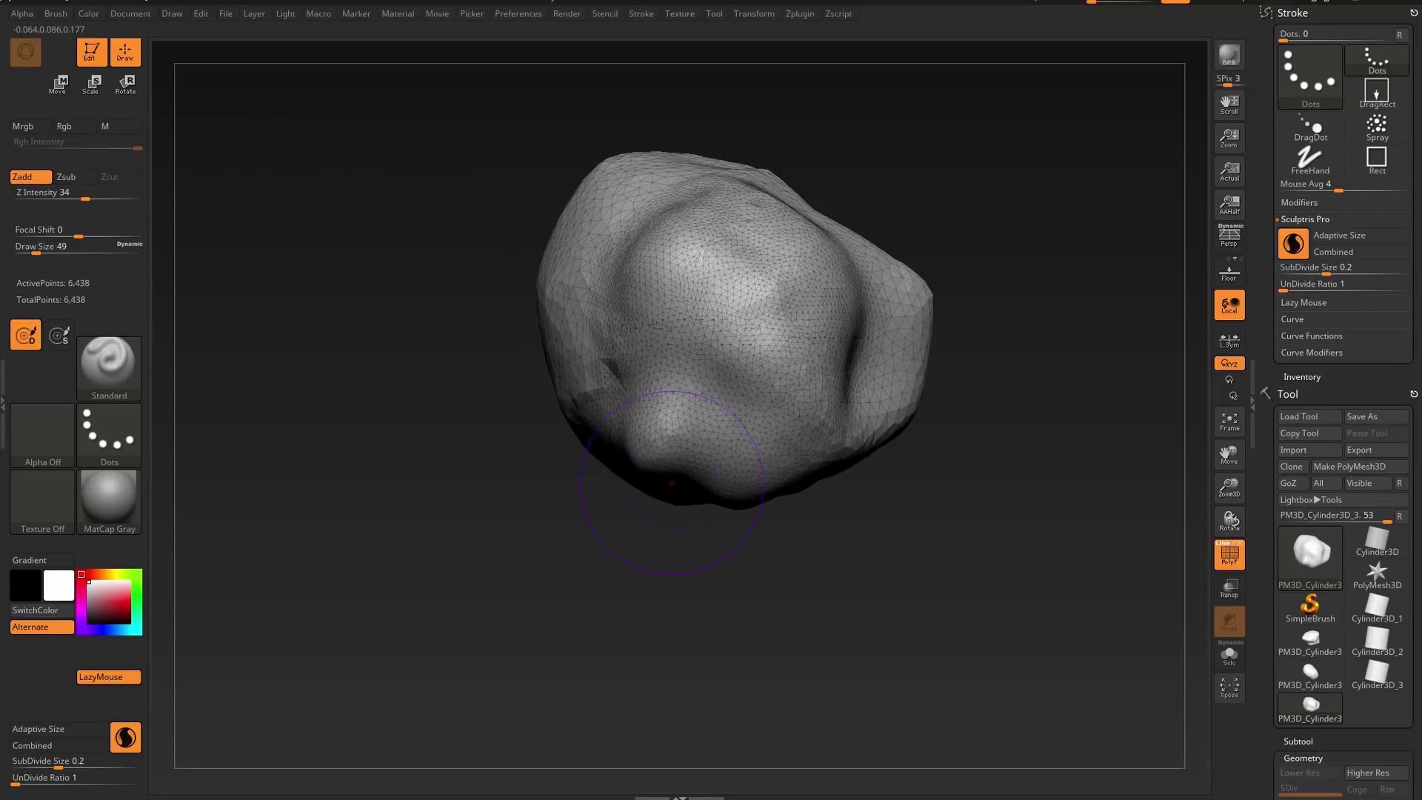
# - Smooth the densely tessellated bulge from several sides with the Smooth Stronger brush to soften its surface
pyautogui.moveTo(697, 545); pyautogui.dragTo(741, 418)
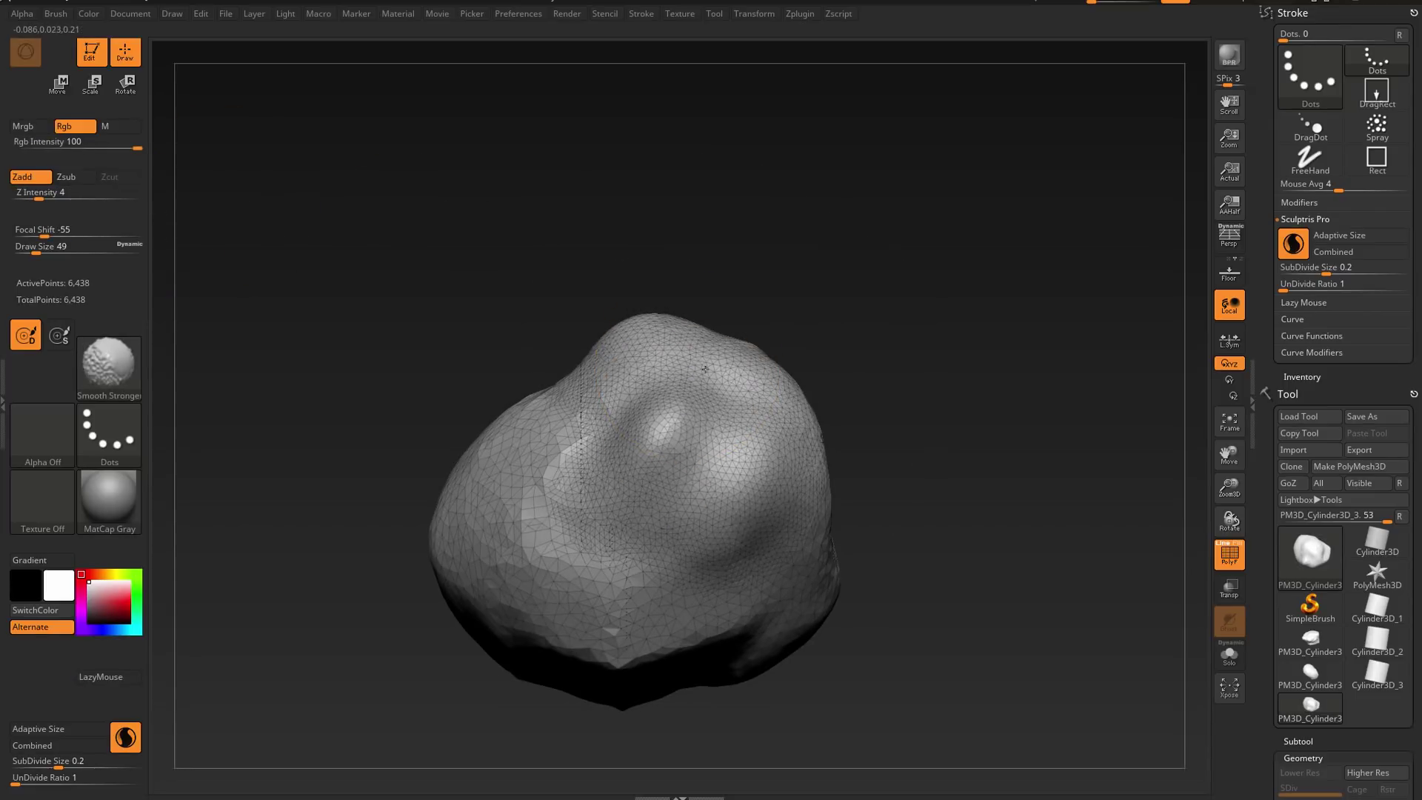
pyautogui.keyDown('shift'); pyautogui.moveTo(690, 495); pyautogui.dragTo(708, 304); pyautogui.keyUp('shift')
pyautogui.moveTo(671, 496); pyautogui.dragTo(804, 382, button='right')
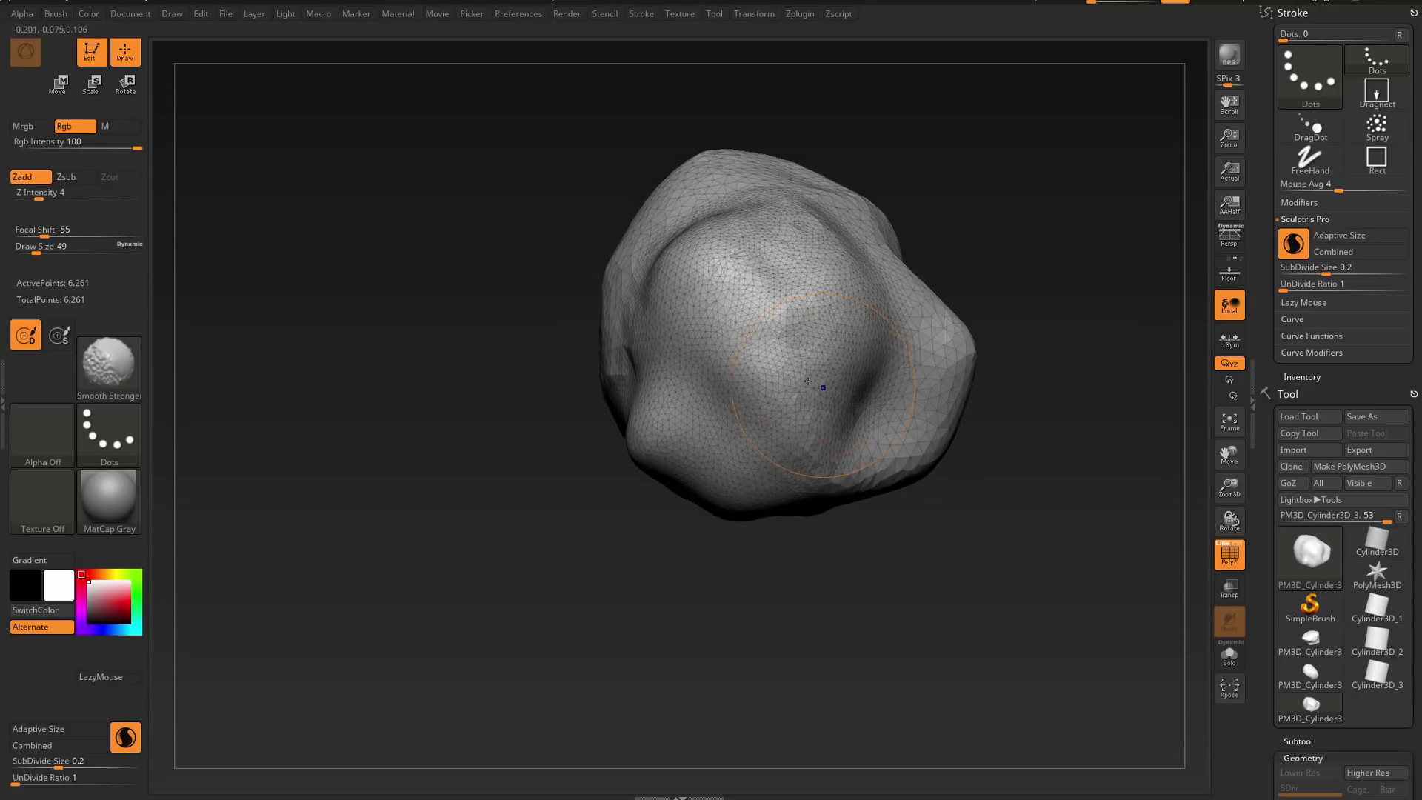
pyautogui.moveTo(793, 451); pyautogui.dragTo(790, 231)
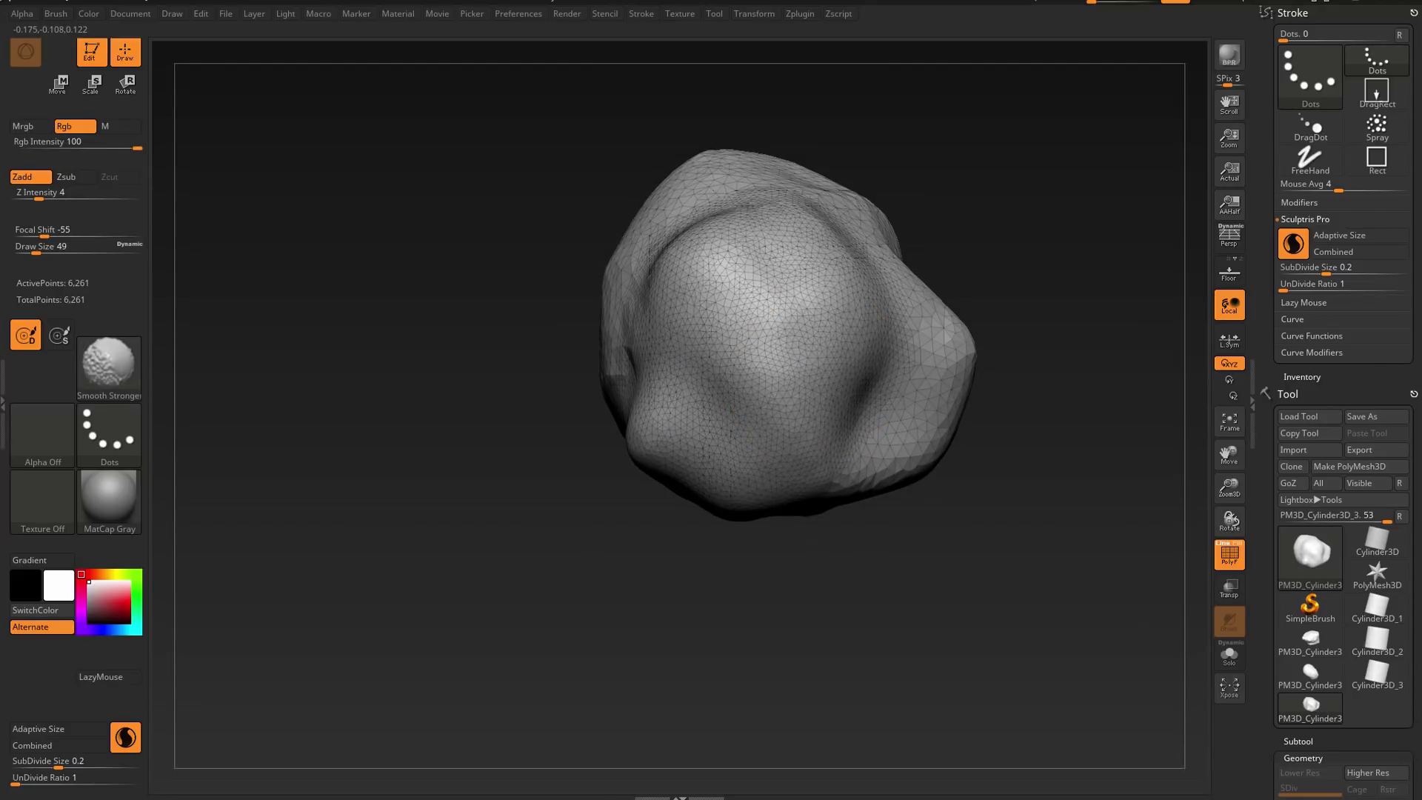
pyautogui.keyDown('shift'); pyautogui.moveTo(862, 451); pyautogui.dragTo(867, 437); pyautogui.keyUp('shift')
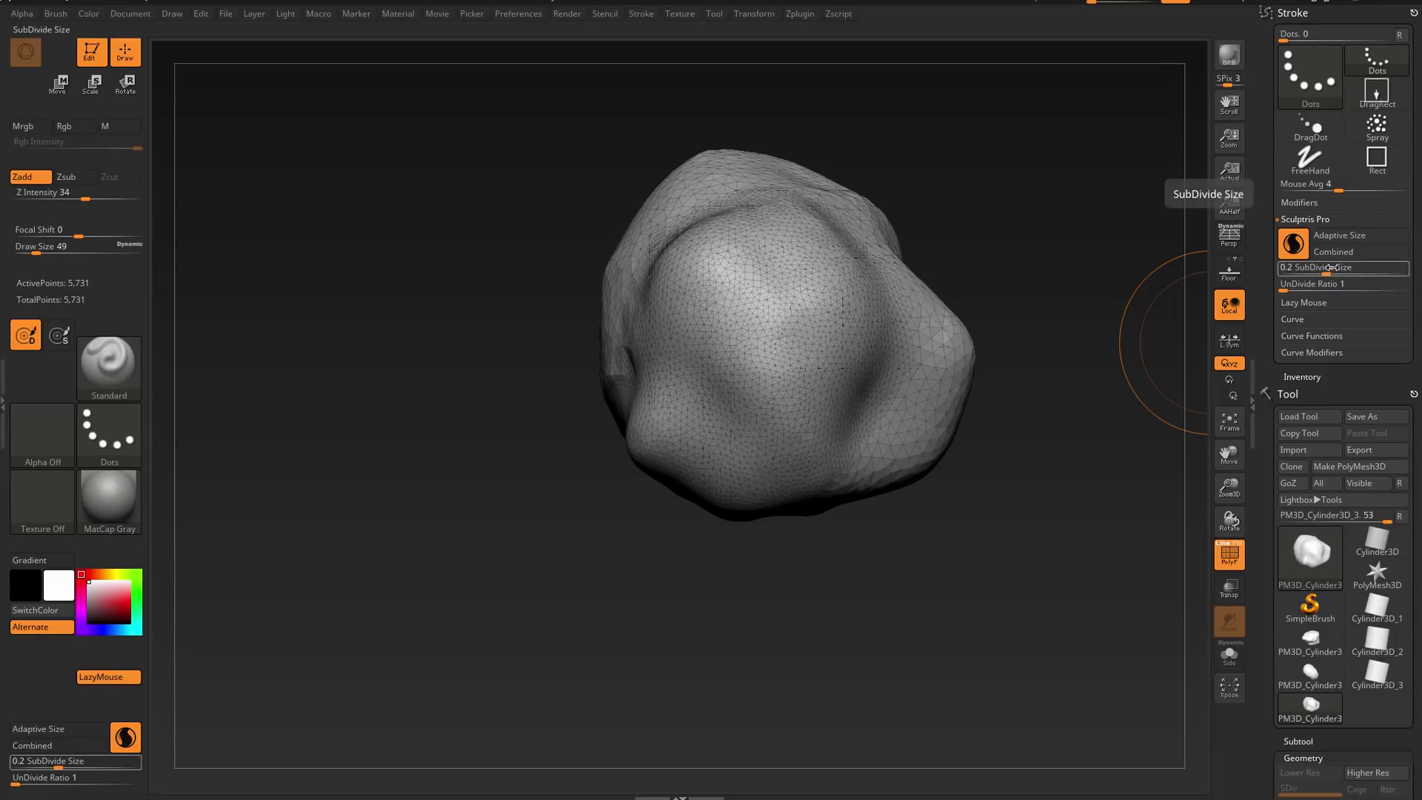
# - Set the SubDivide Size to 0.4 and smooth over the dense bulge to reduce its triangles
pyautogui.click(1332, 267)
pyautogui.write('0.4')
pyautogui.moveTo(783, 311)
pyautogui.keyDown('shift'); pyautogui.mouseDown()
pyautogui.moveTo(759, 329)
pyautogui.moveTo(807, 222)
pyautogui.moveTo(822, 370)
pyautogui.moveTo(667, 355)
pyautogui.moveTo(709, 468)
pyautogui.moveTo(846, 361)
pyautogui.mouseUp(); pyautogui.keyUp('shift')
pyautogui.keyDown('shift'); pyautogui.moveTo(736, 434); pyautogui.dragTo(700, 429); pyautogui.keyUp('shift')
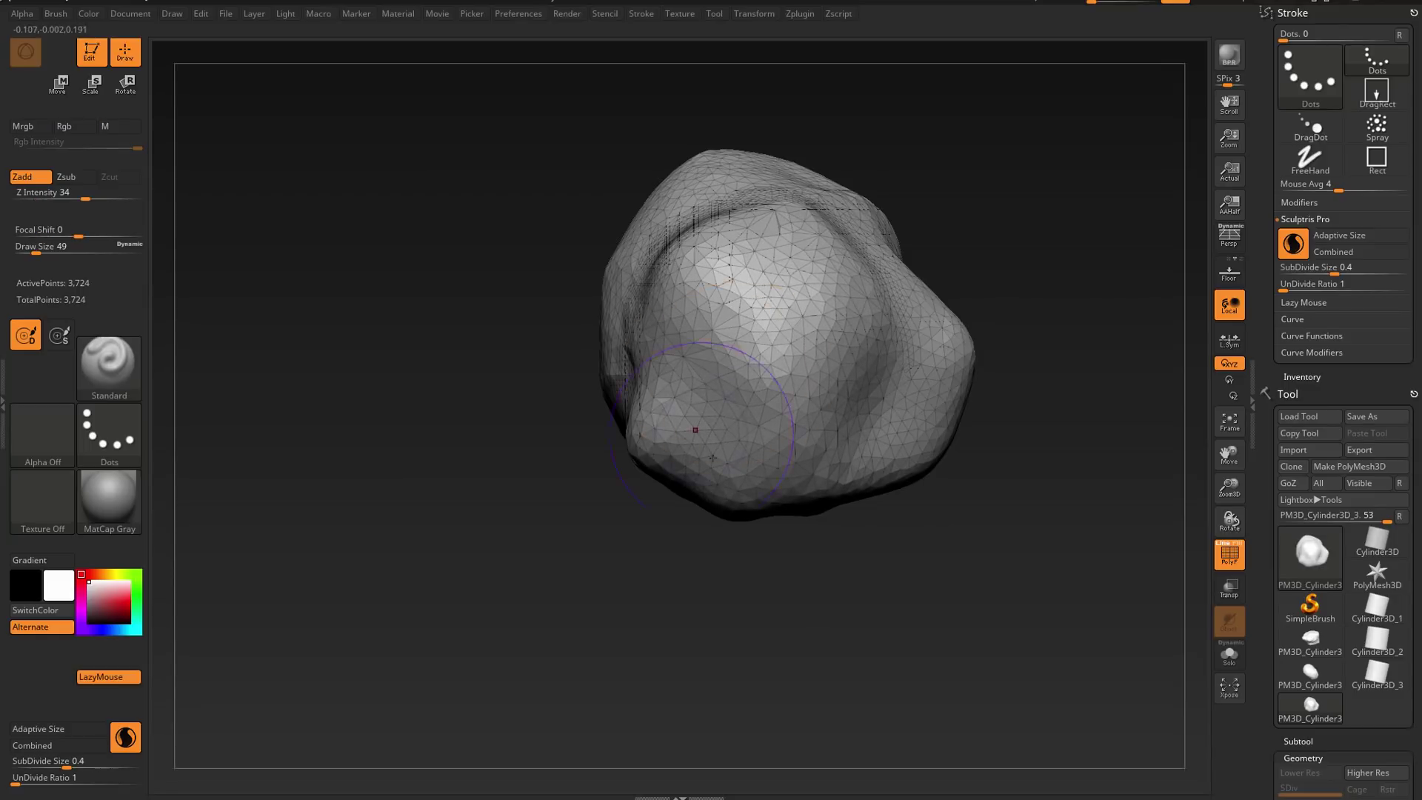
# - Smooth the side and underside of the form with the Smooth Stronger brush to coarsen the remaining dense triangles
pyautogui.moveTo(700, 430); pyautogui.dragTo(837, 363, button='right')
pyautogui.moveTo(541, 415)
pyautogui.keyDown('shift'); pyautogui.mouseDown()
pyautogui.moveTo(578, 472)
pyautogui.moveTo(628, 348)
pyautogui.mouseUp(); pyautogui.keyUp('shift')
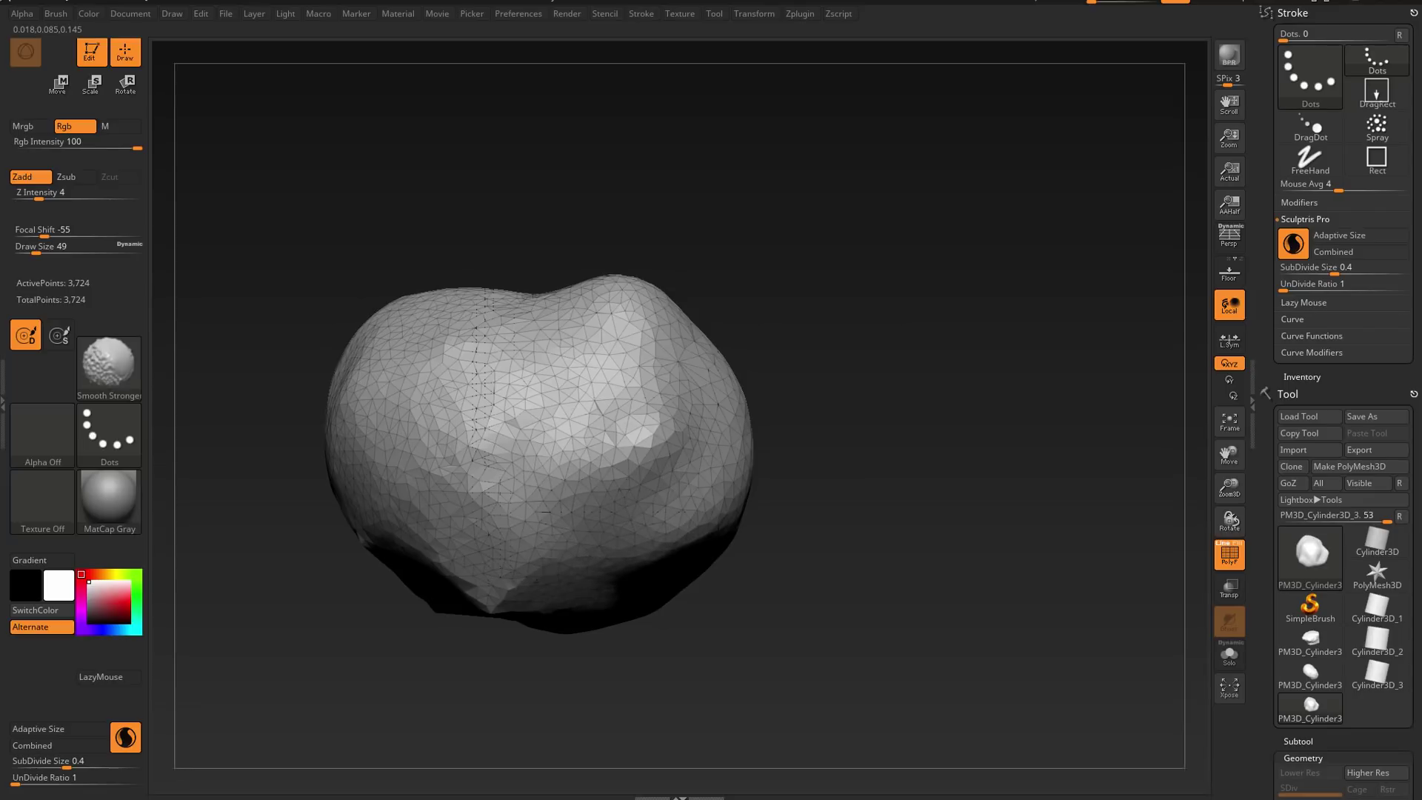
pyautogui.moveTo(530, 529)
pyautogui.keyDown('shift'); pyautogui.mouseDown()
pyautogui.moveTo(474, 552)
pyautogui.moveTo(593, 537)
pyautogui.mouseUp(); pyautogui.keyUp('shift')
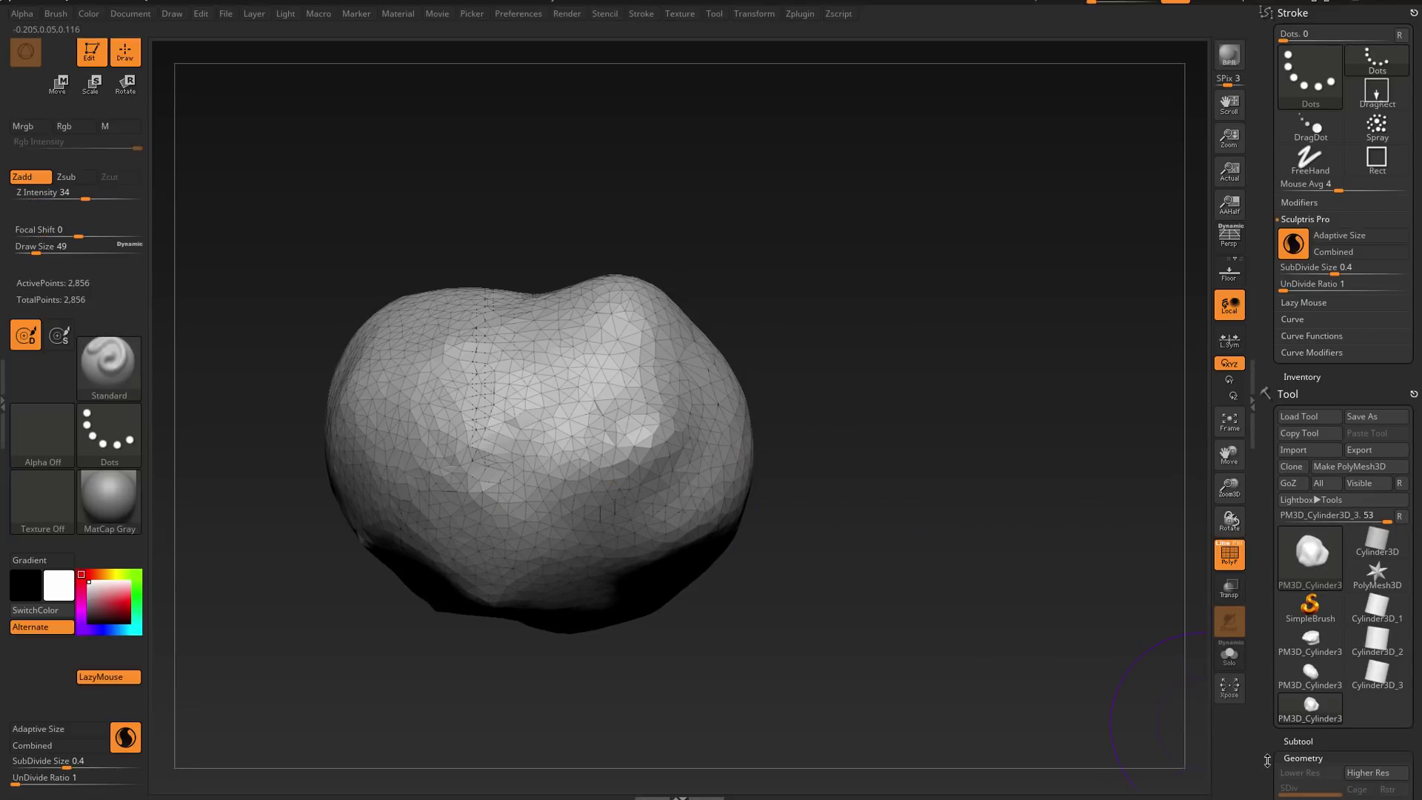